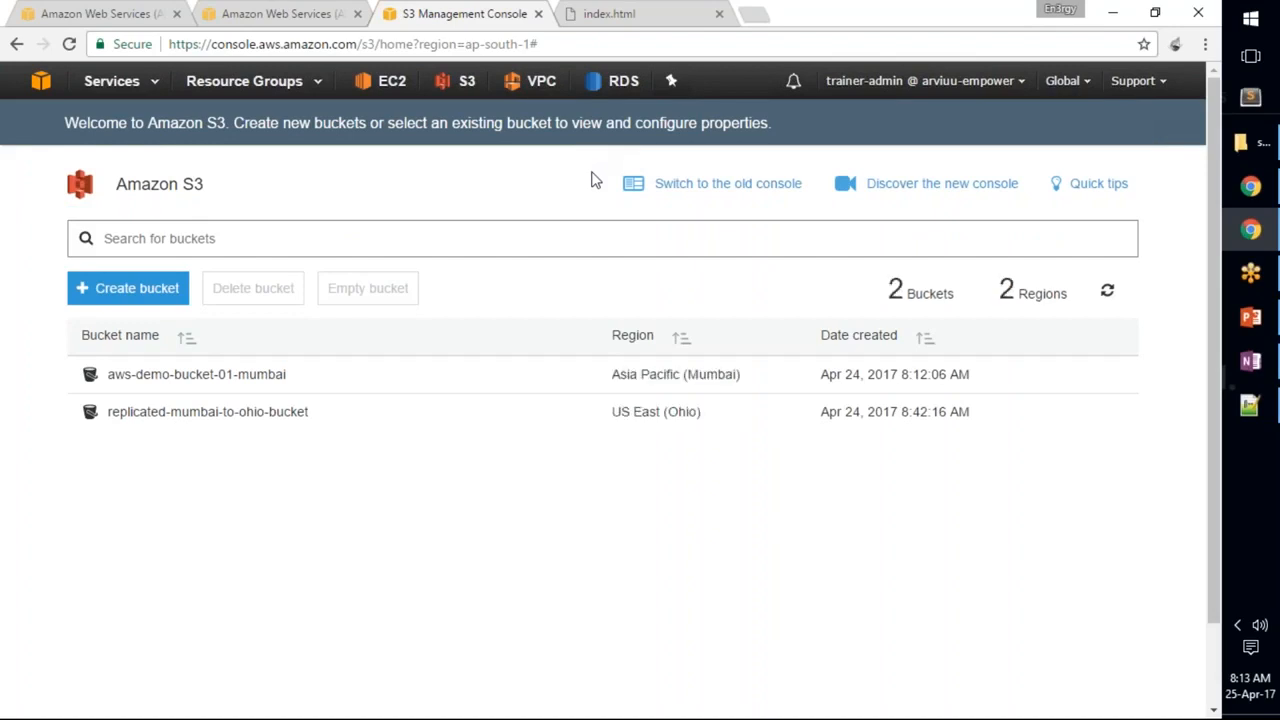
- Open the aws-demo-bucket-01-mumbai bucket and look through its list of objects
{"action": "left_click", "coordinate": [230, 376]}
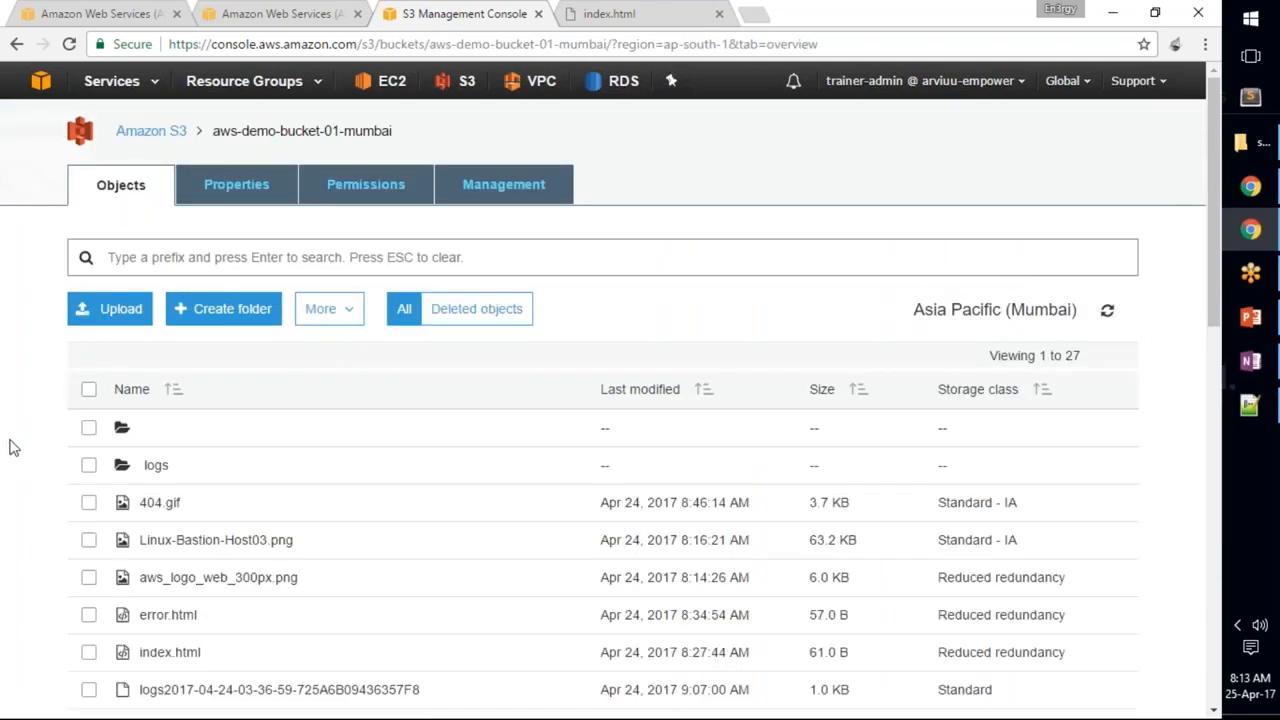
{"action": "scroll", "coordinate": [11, 443], "scroll_direction": "down", "scroll_amount": 2}
{"action": "scroll", "coordinate": [222, 347], "scroll_direction": "up", "scroll_amount": 2}
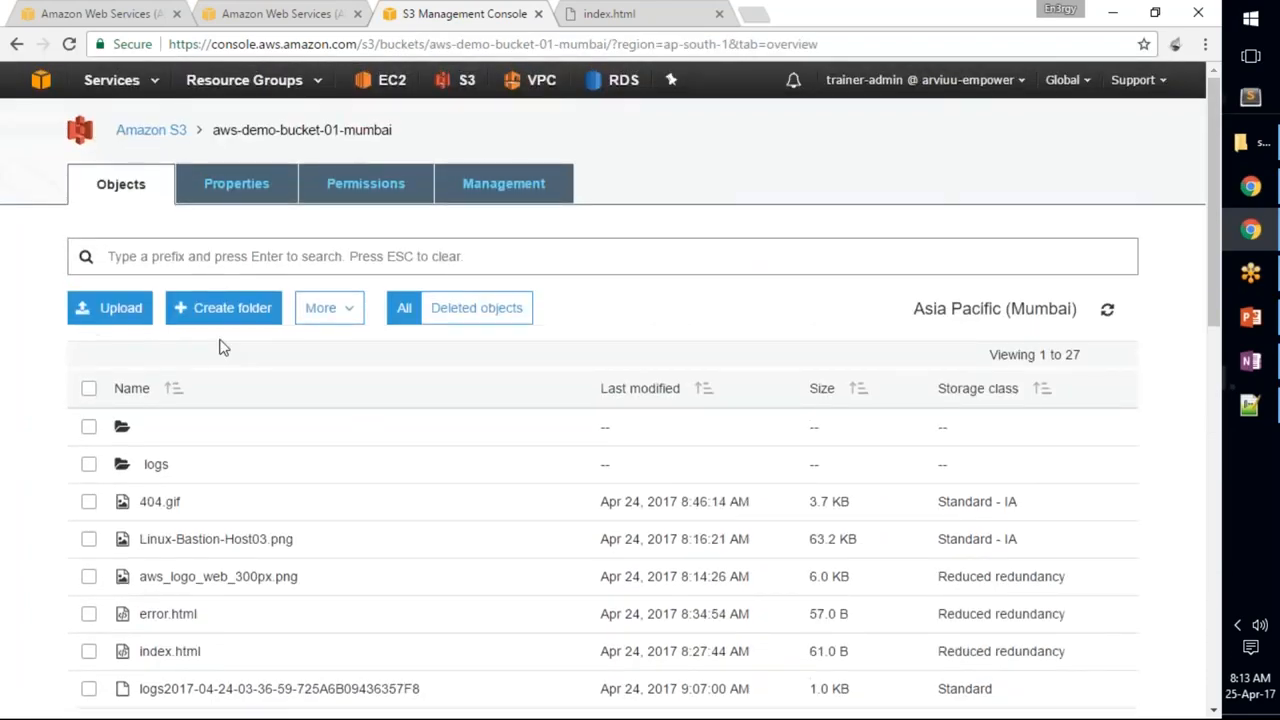
{"action": "scroll", "coordinate": [222, 347], "scroll_direction": "down", "scroll_amount": 10}
{"action": "scroll", "coordinate": [11, 485], "scroll_direction": "up", "scroll_amount": 6}
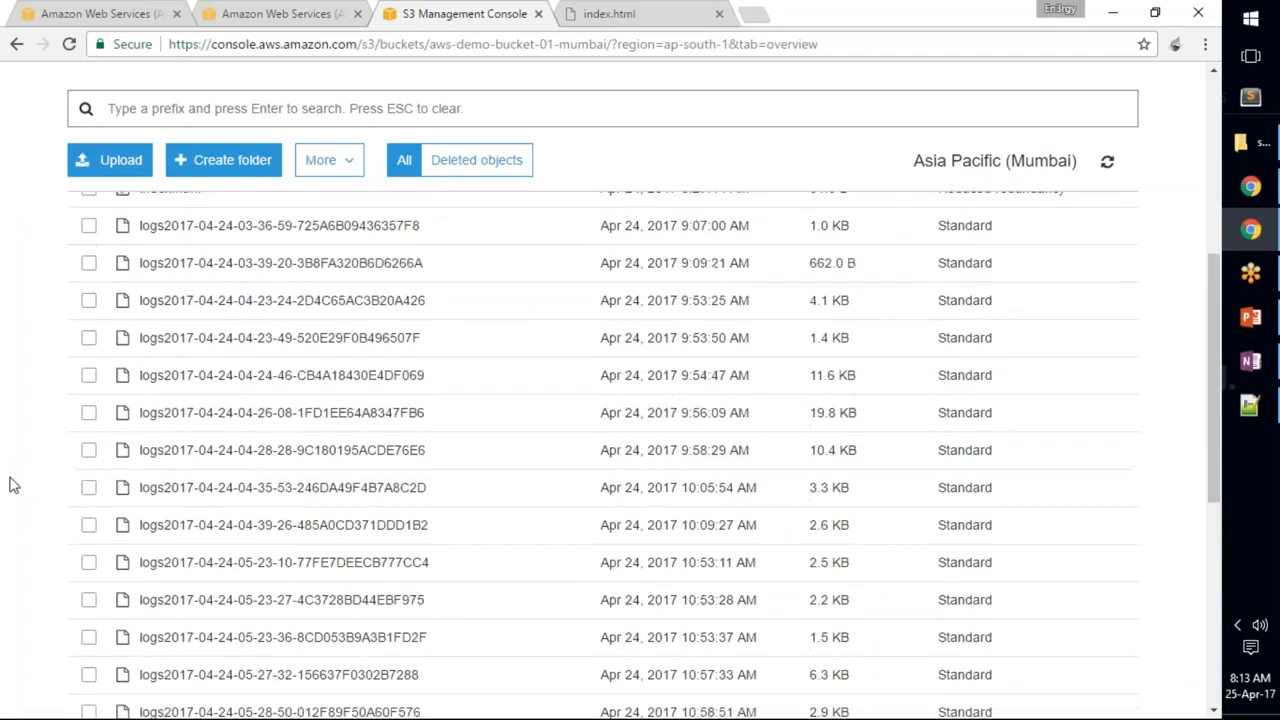
{"action": "scroll", "coordinate": [12, 485], "scroll_direction": "up", "scroll_amount": 3}
{"action": "scroll", "coordinate": [208, 545], "scroll_direction": "down", "scroll_amount": 3}
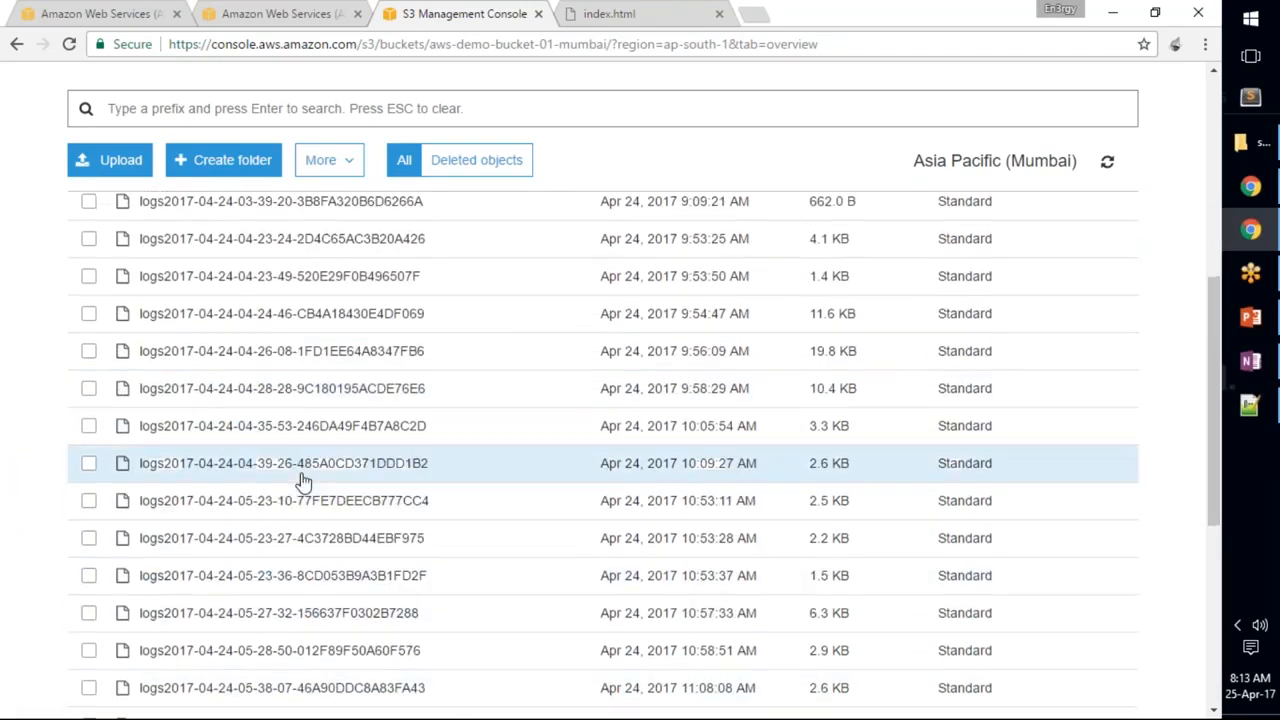
{"action": "scroll", "coordinate": [305, 500], "scroll_direction": "down", "scroll_amount": 5}
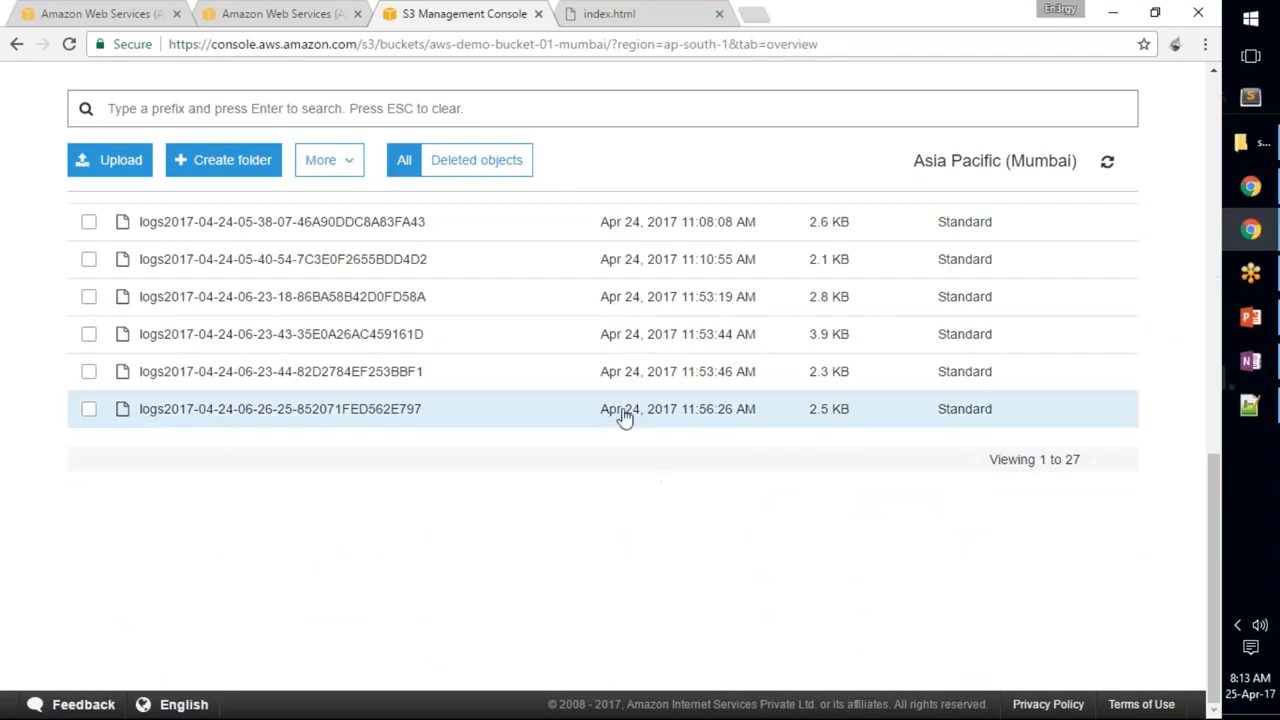
{"action": "scroll", "coordinate": [593, 500], "scroll_direction": "up", "scroll_amount": 5}
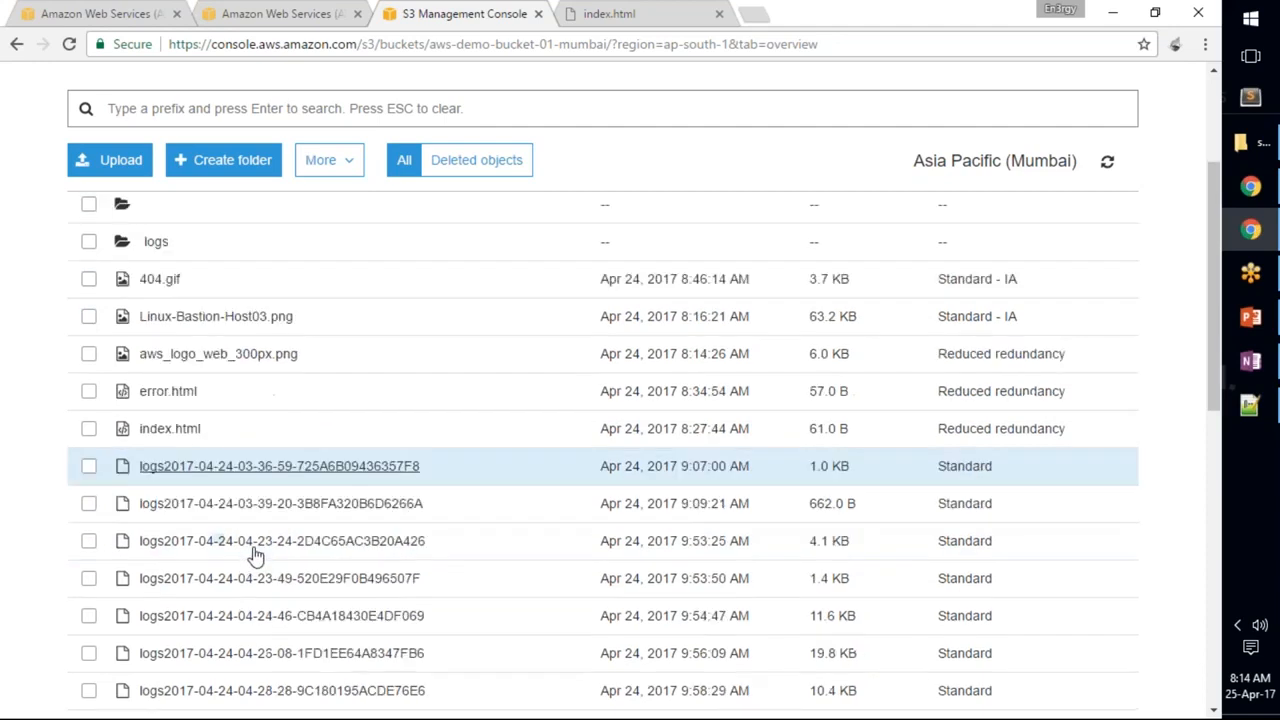
- Select index.html in the bucket and display the list of its stored versions
{"action": "scroll", "coordinate": [250, 555], "scroll_direction": "down", "scroll_amount": 2}
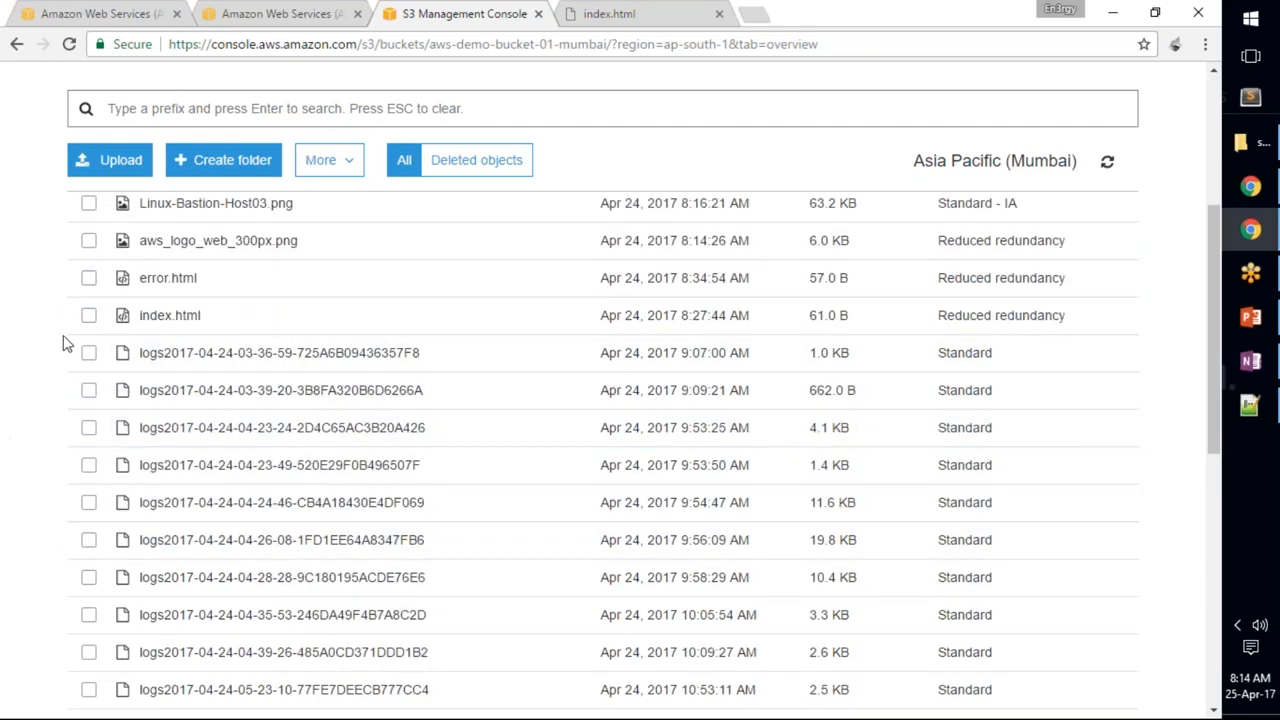
{"action": "left_click", "coordinate": [88, 316]}
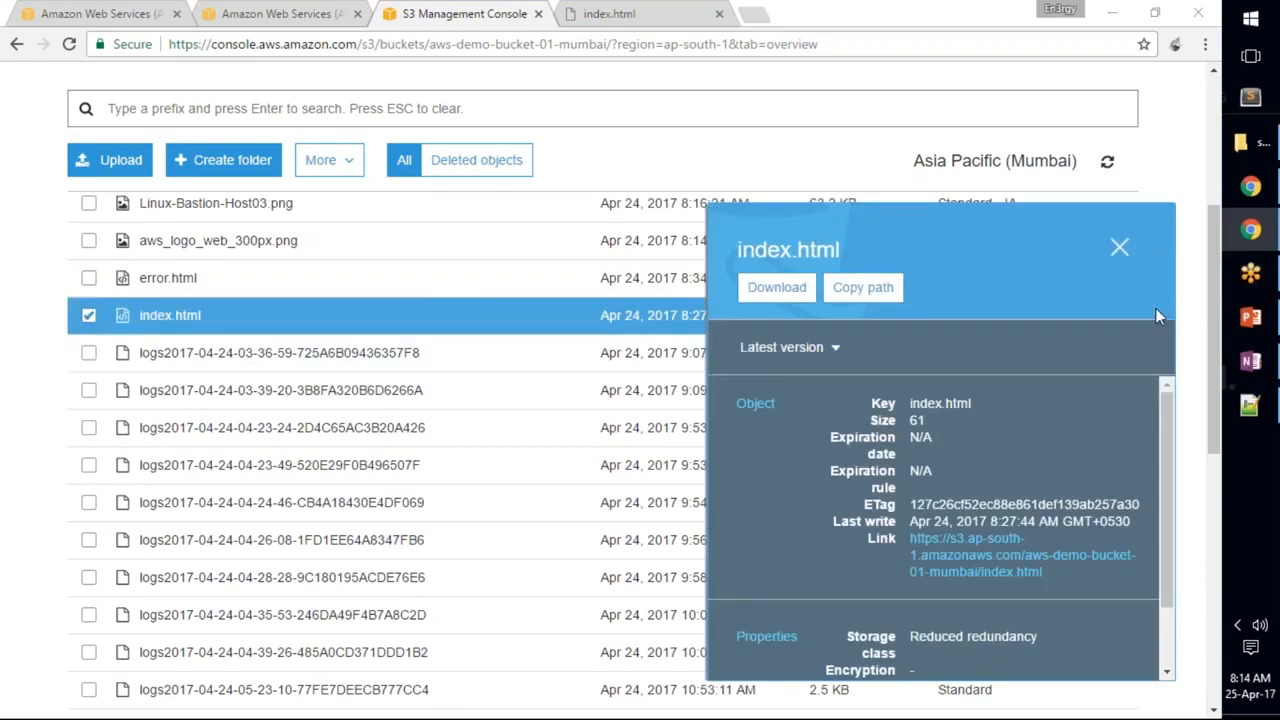
{"action": "left_click", "coordinate": [836, 347]}
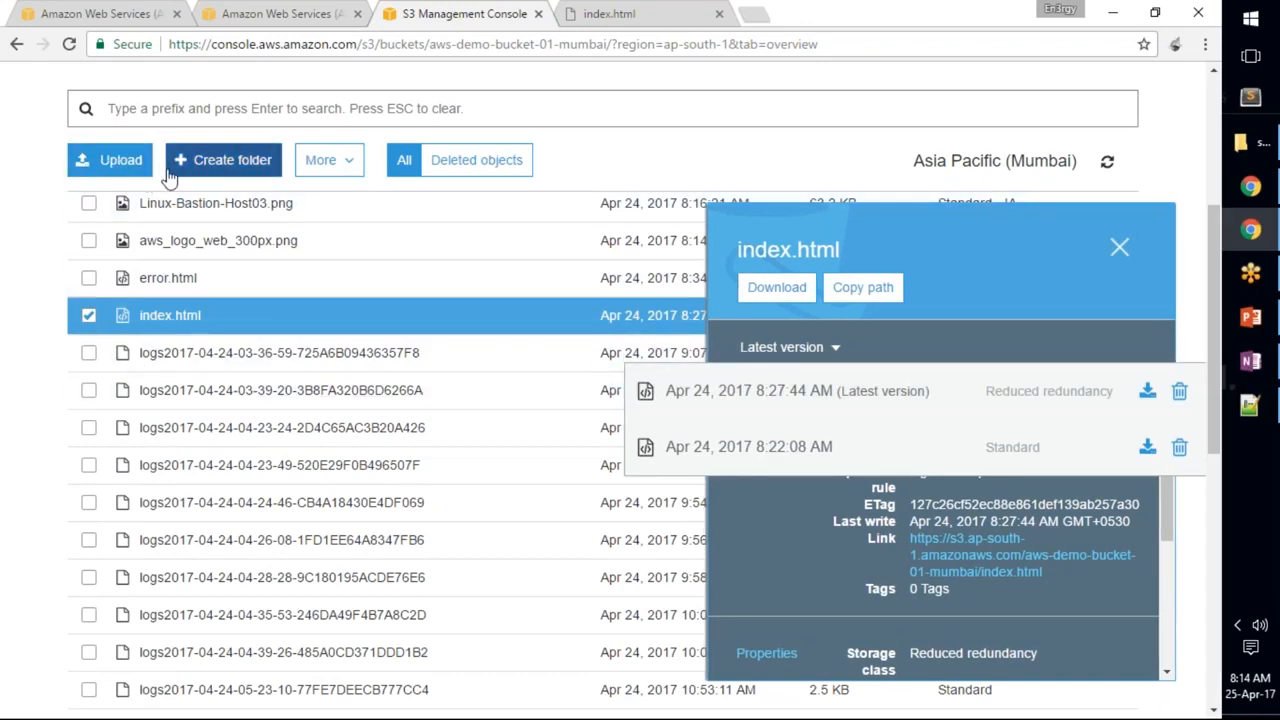
- Start a new upload to the bucket and add index.html from the course-content/Ppt/sample-html-files folder
{"action": "left_click", "coordinate": [118, 162]}
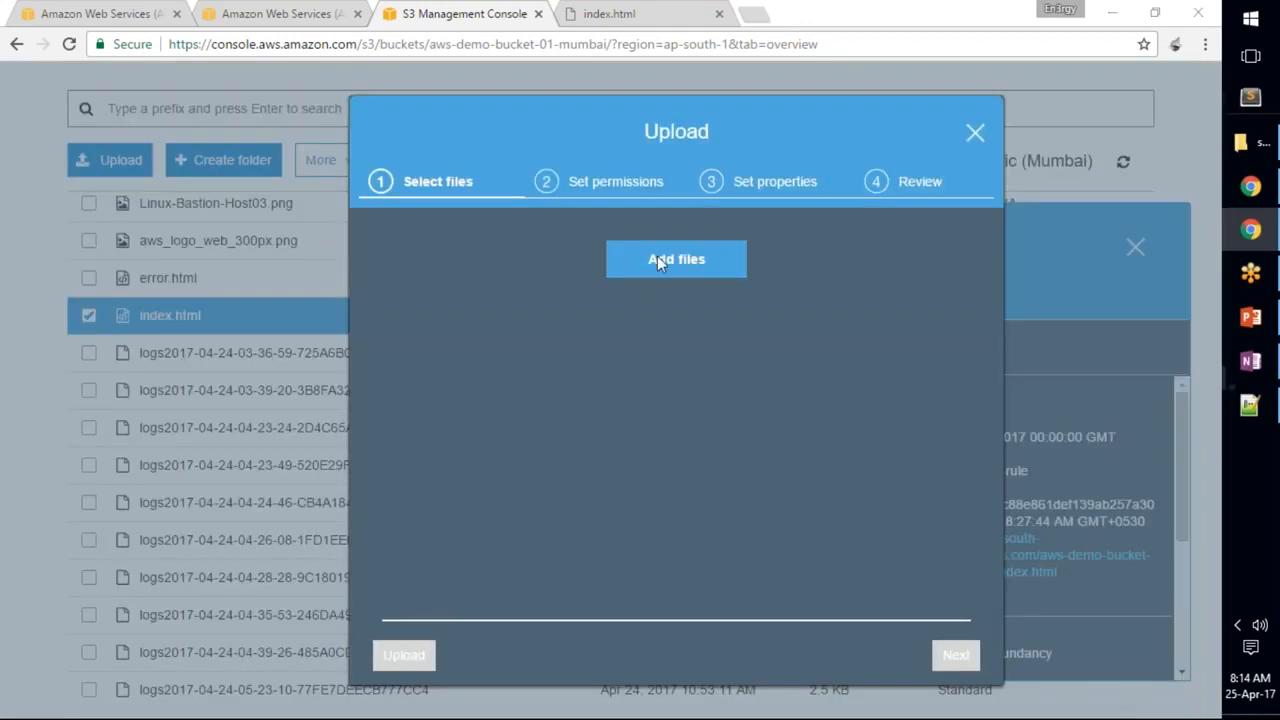
{"action": "left_click", "coordinate": [682, 268]}
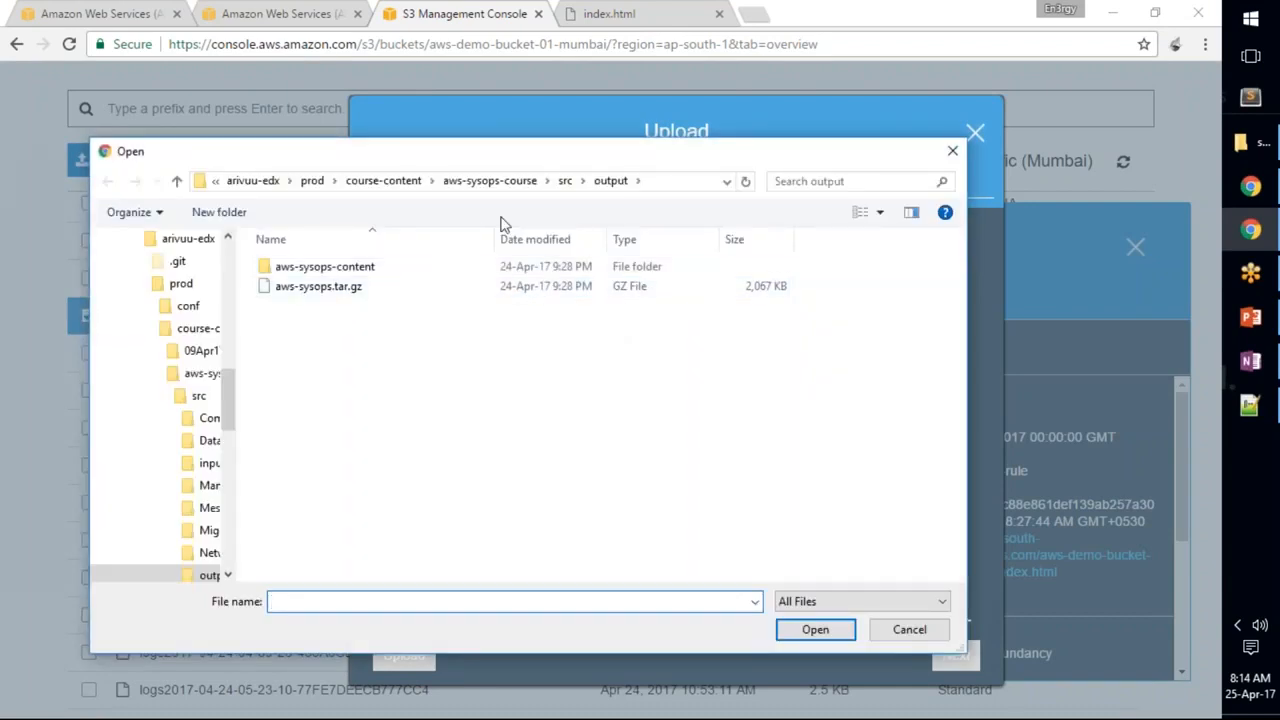
{"action": "left_click", "coordinate": [565, 180]}
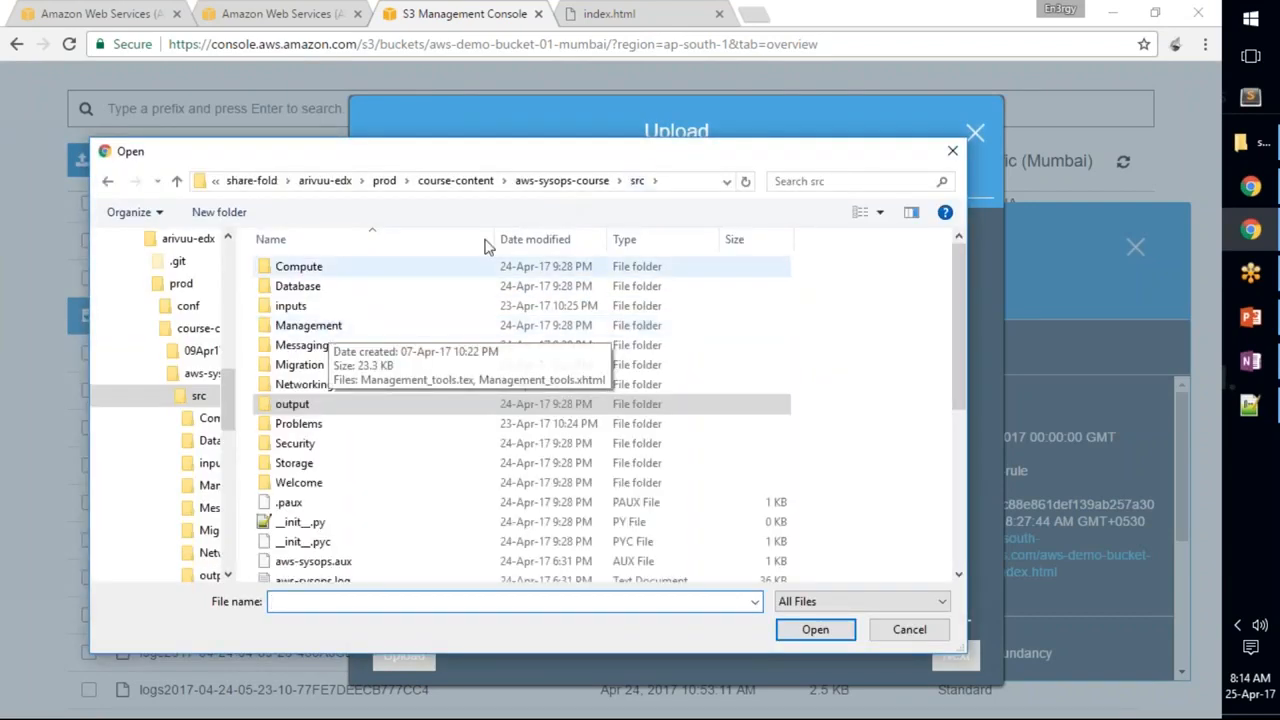
{"action": "left_click", "coordinate": [452, 181]}
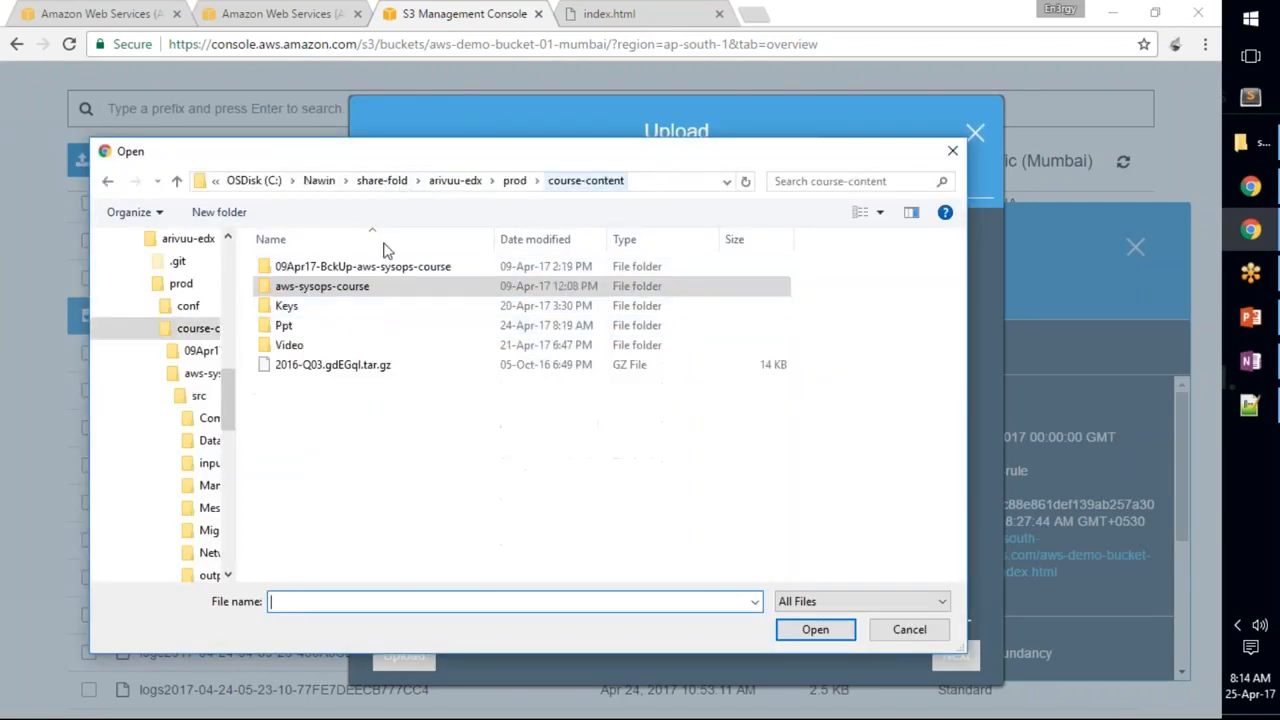
{"action": "double_click", "coordinate": [287, 326]}
{"action": "double_click", "coordinate": [315, 310]}
{"action": "double_click", "coordinate": [312, 310]}
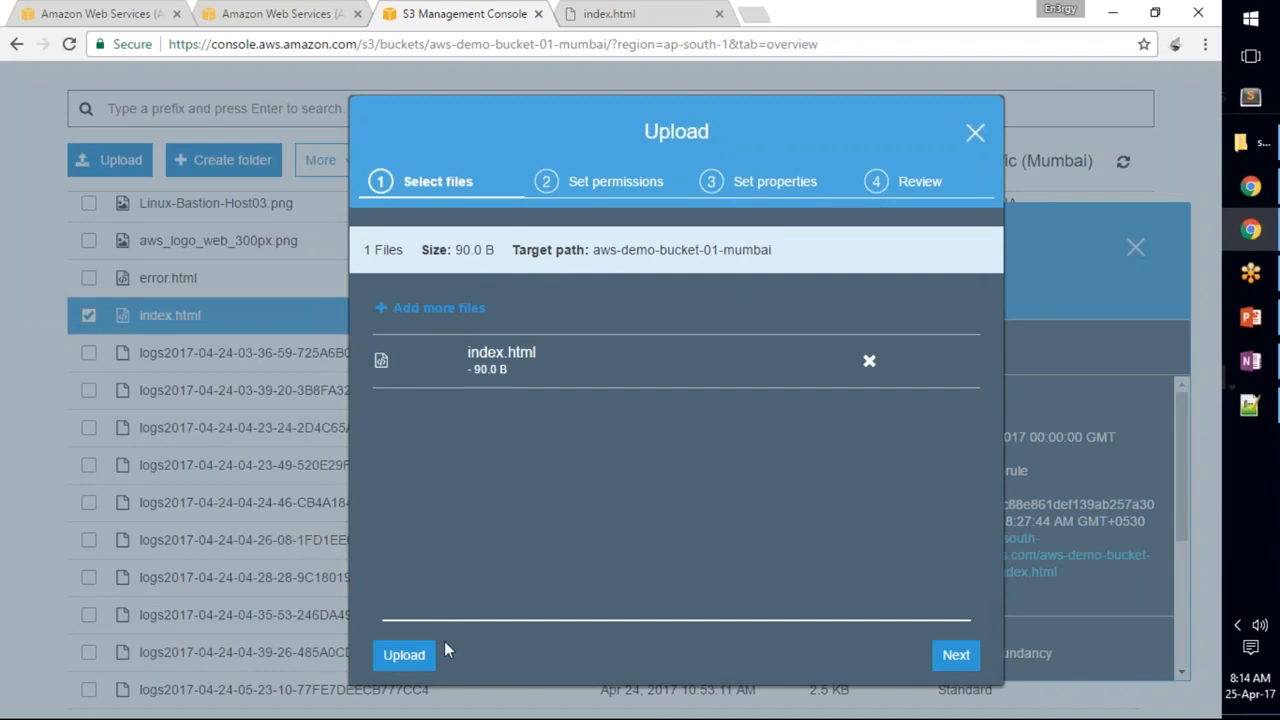
- Grant Everyone public Read access to both the object and its object permissions for the upload
{"action": "left_click", "coordinate": [416, 665]}
{"action": "left_click", "coordinate": [956, 658]}
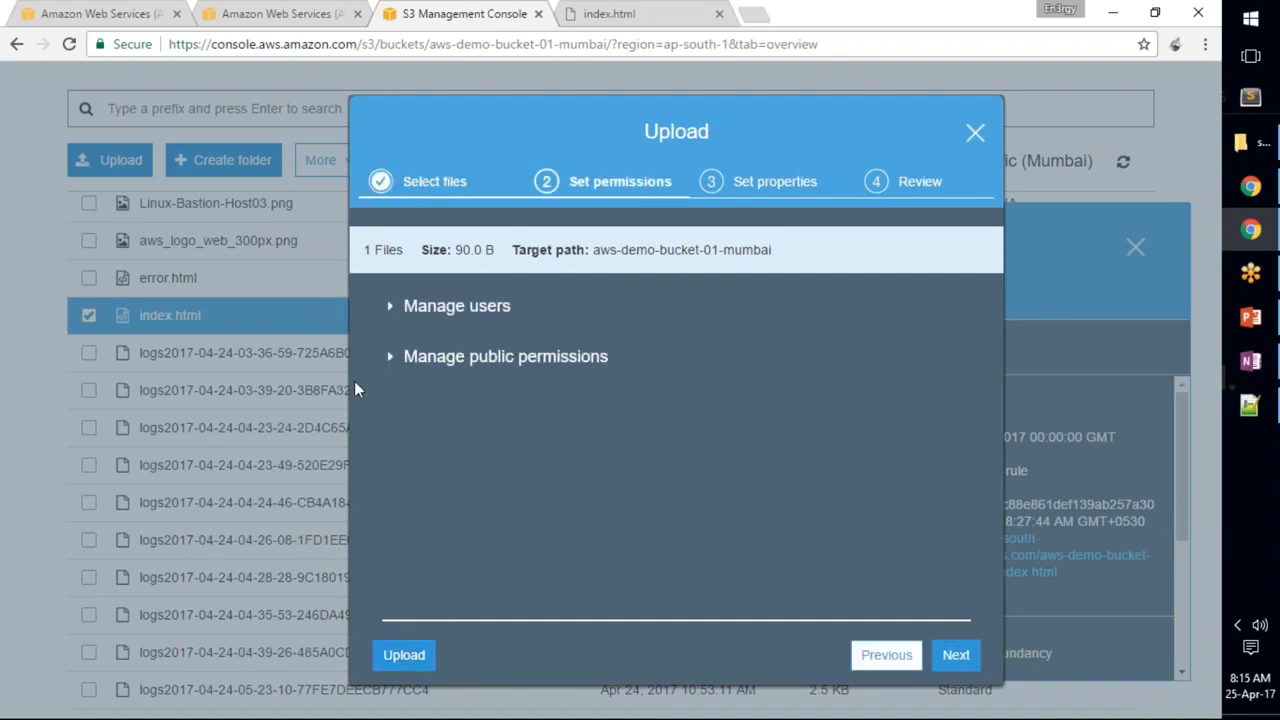
{"action": "left_click", "coordinate": [390, 357]}
{"action": "left_click", "coordinate": [776, 482]}
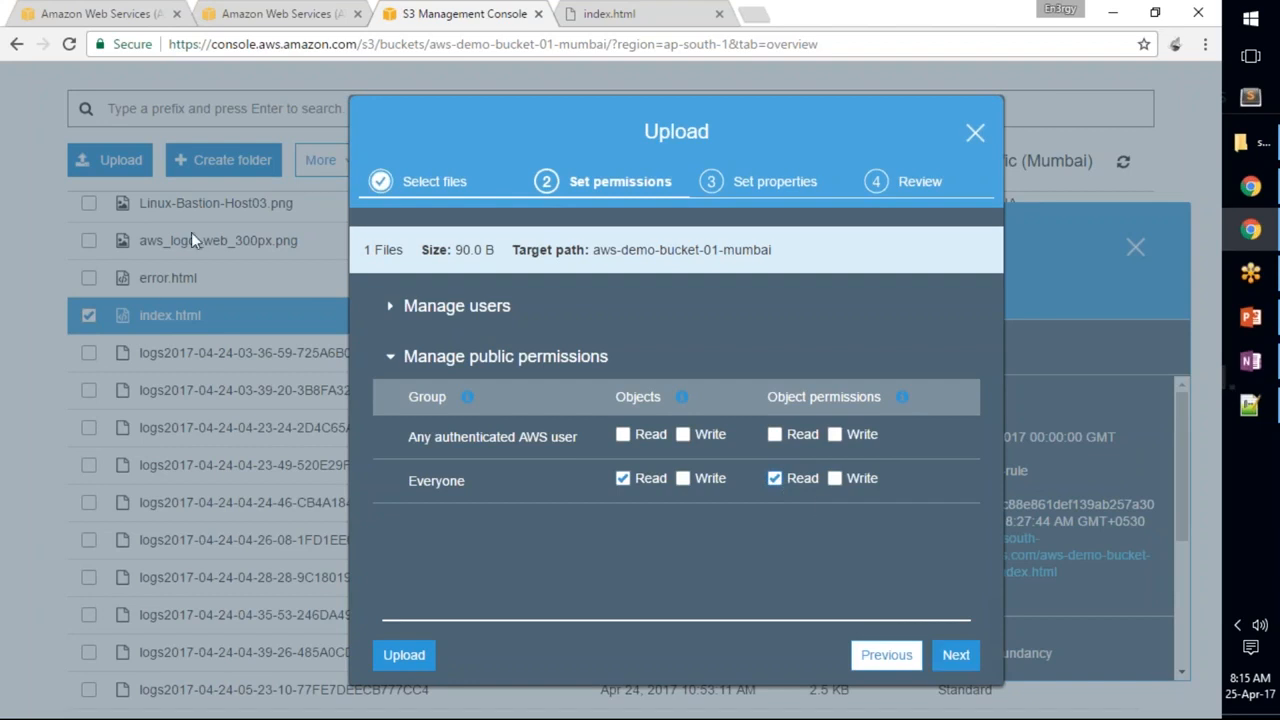
- Set the storage class to Standard-IA and encryption to Amazon S3 master-key, and upload the file
{"action": "left_click", "coordinate": [956, 654]}
{"action": "left_click", "coordinate": [513, 384]}
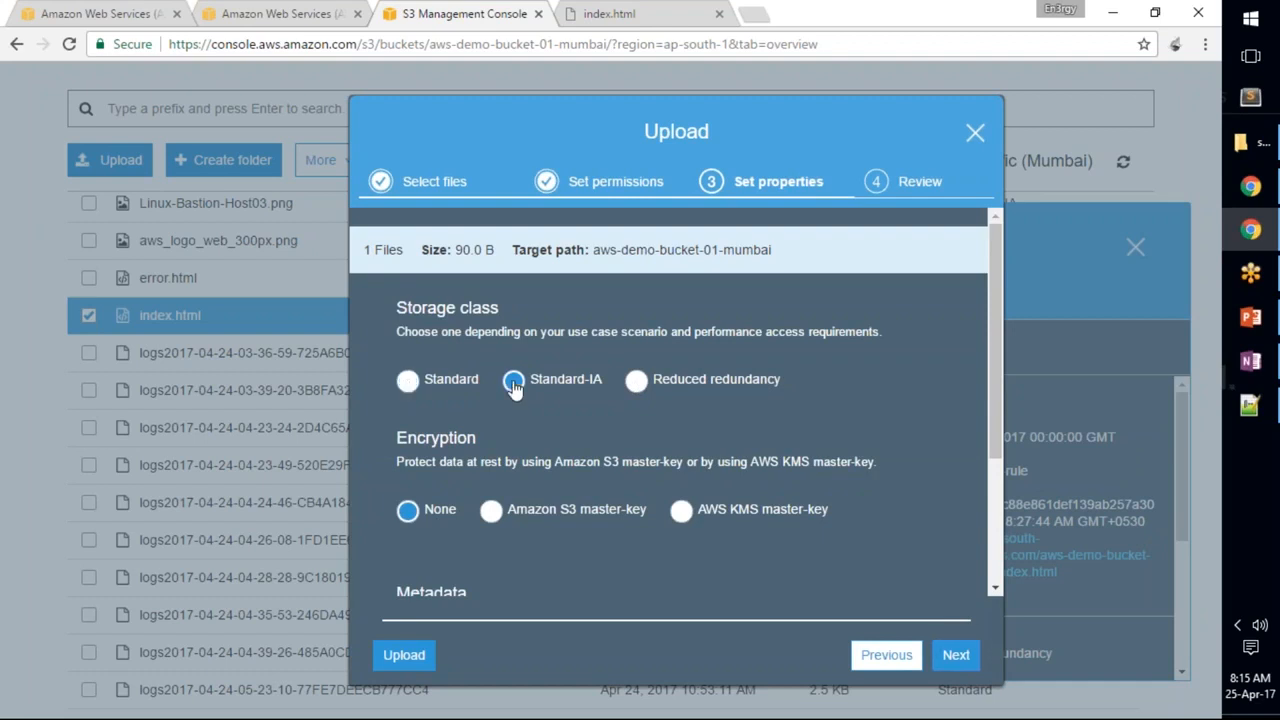
{"action": "left_click", "coordinate": [489, 510]}
{"action": "scroll", "coordinate": [720, 567], "scroll_direction": "down", "scroll_amount": 2}
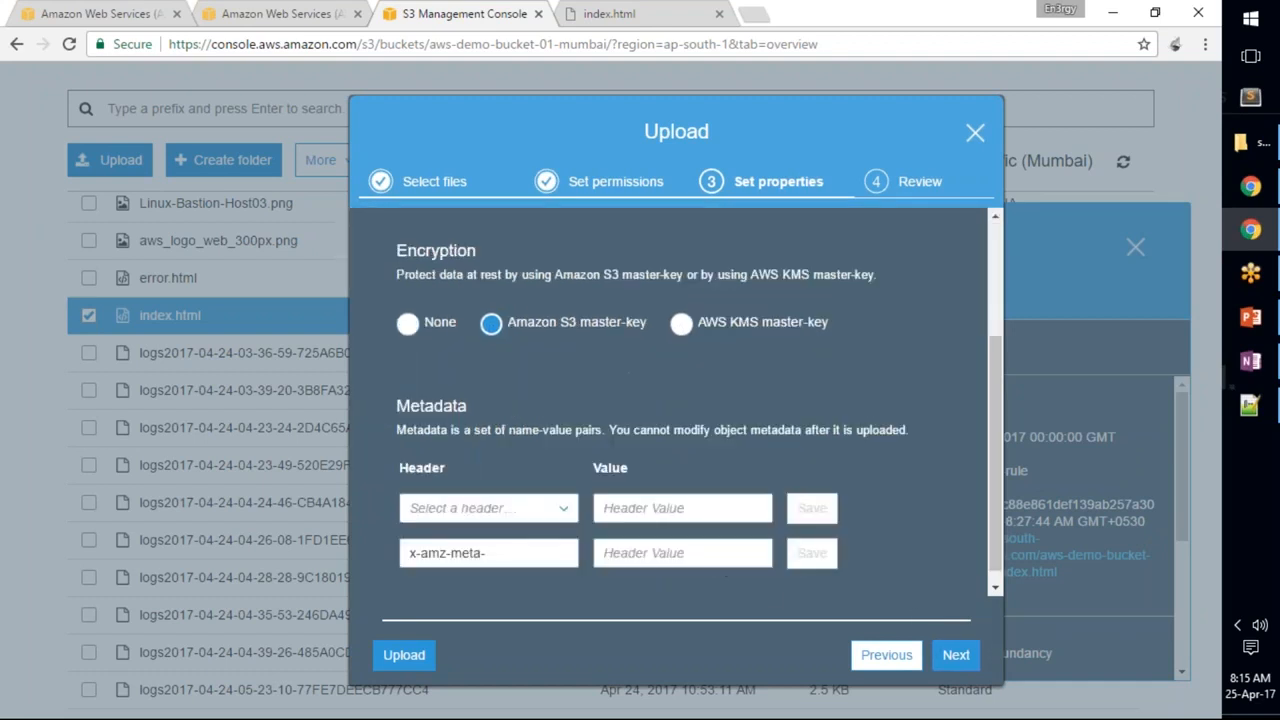
{"action": "left_click", "coordinate": [953, 655]}
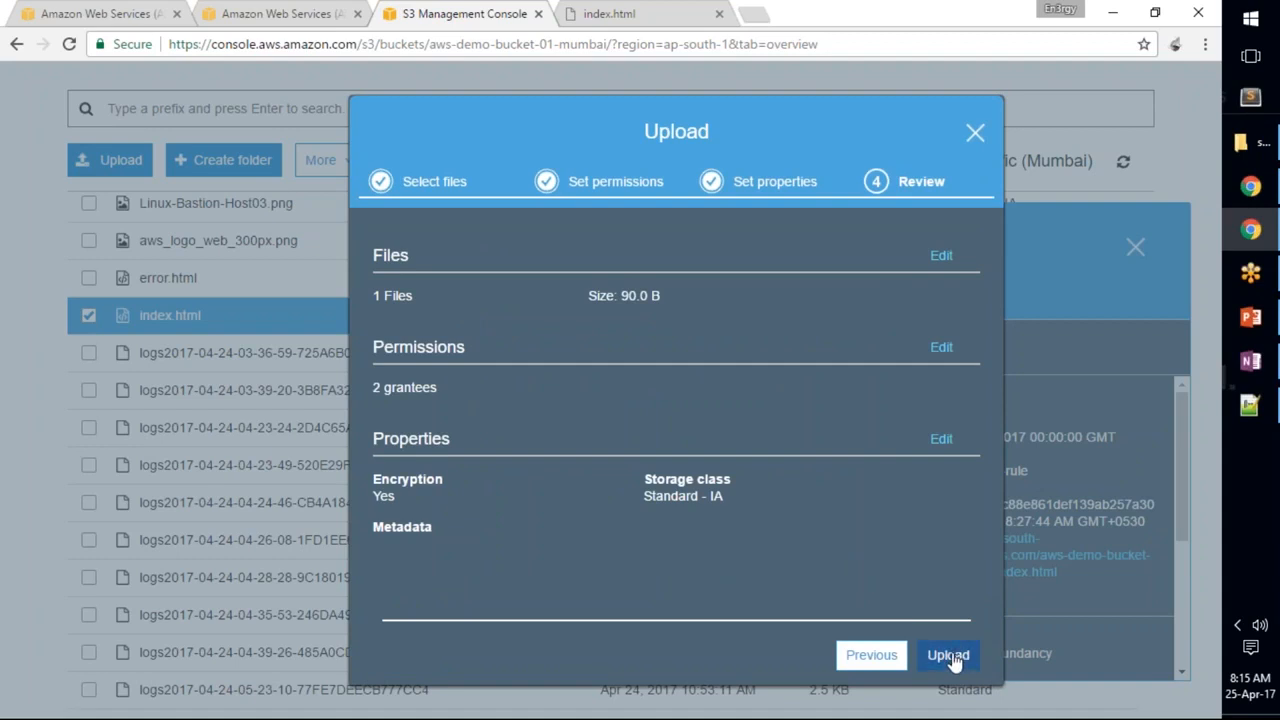
{"action": "left_click", "coordinate": [950, 655]}
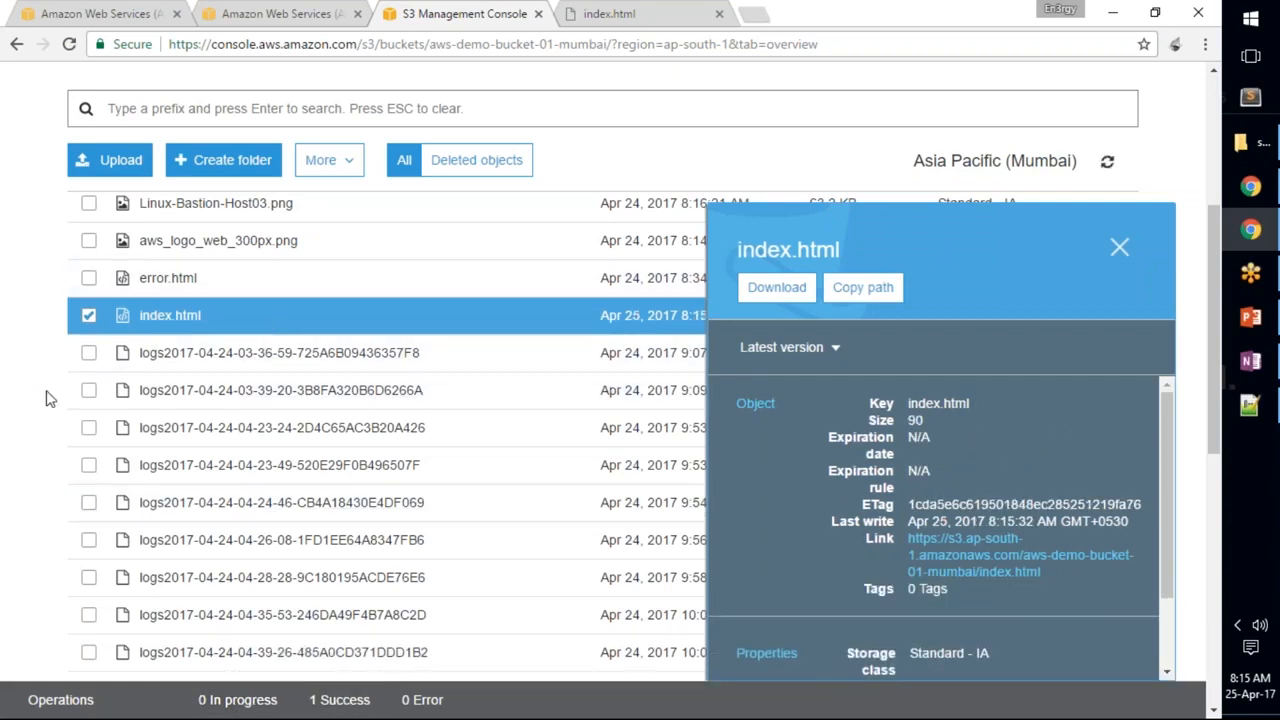
- Copy the object link of the uploaded index.html from its details
{"action": "scroll", "coordinate": [45, 398], "scroll_direction": "up", "scroll_amount": 2}
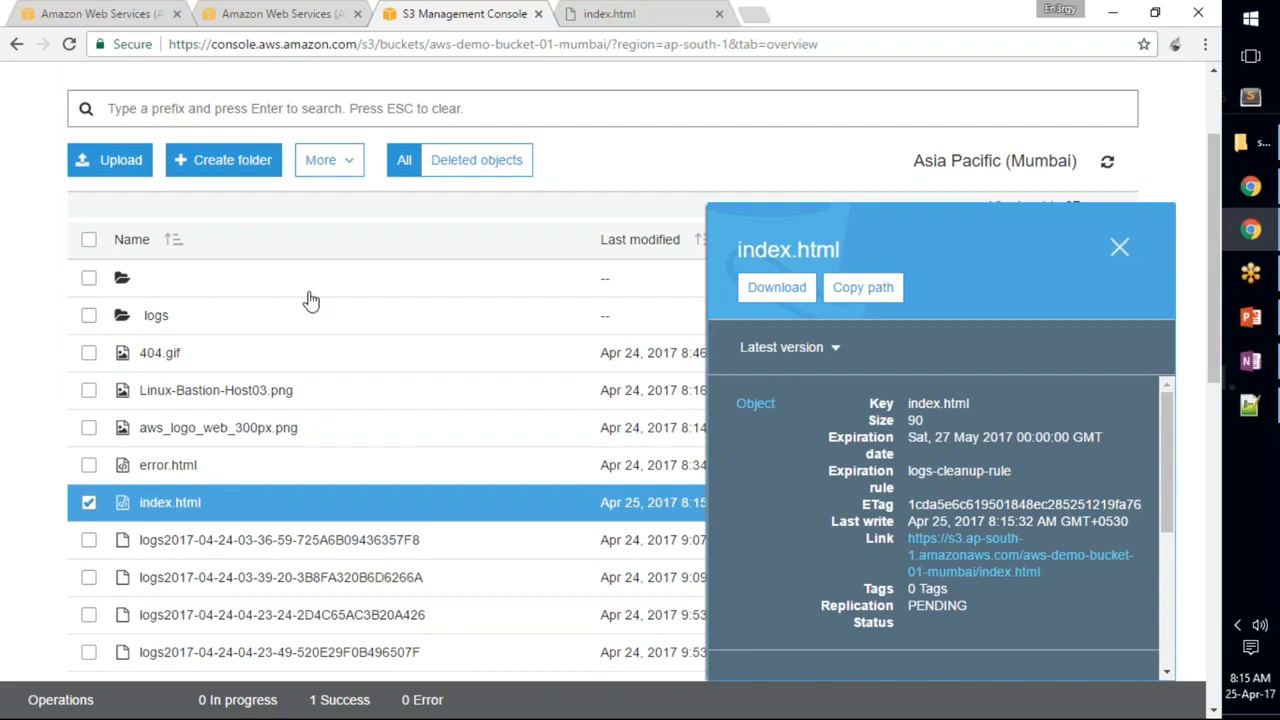
{"action": "left_click_drag", "start_coordinate": [1042, 578], "coordinate": [906, 539]}
{"action": "key", "text": "ctrl+c"}
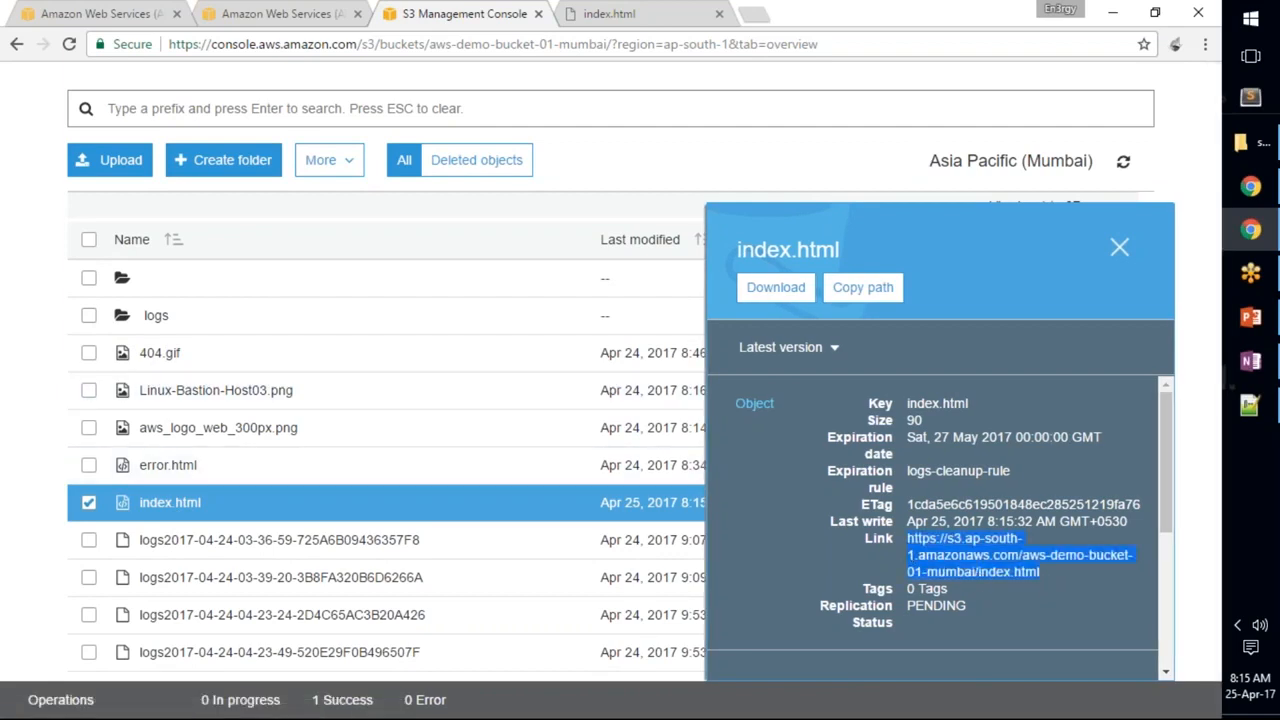
{"action": "left_click_drag", "start_coordinate": [666, 128], "coordinate": [668, 80]}
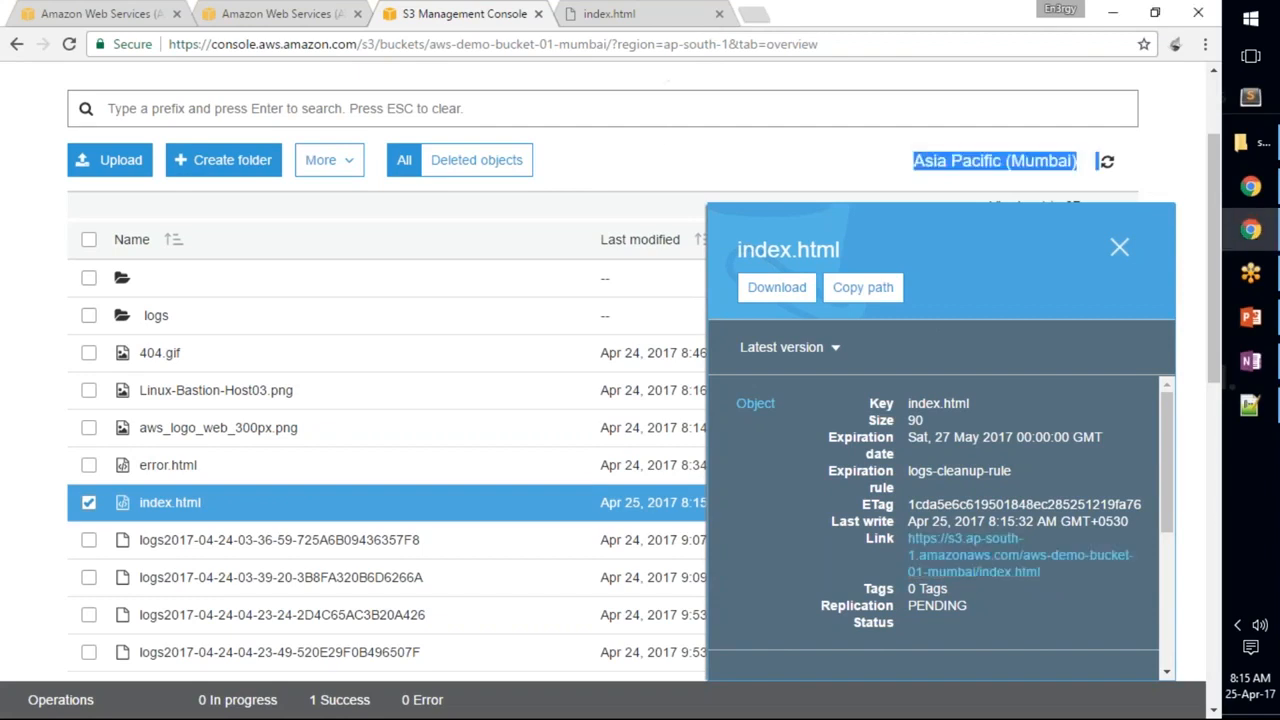
{"action": "key", "text": "alt+Tab"}
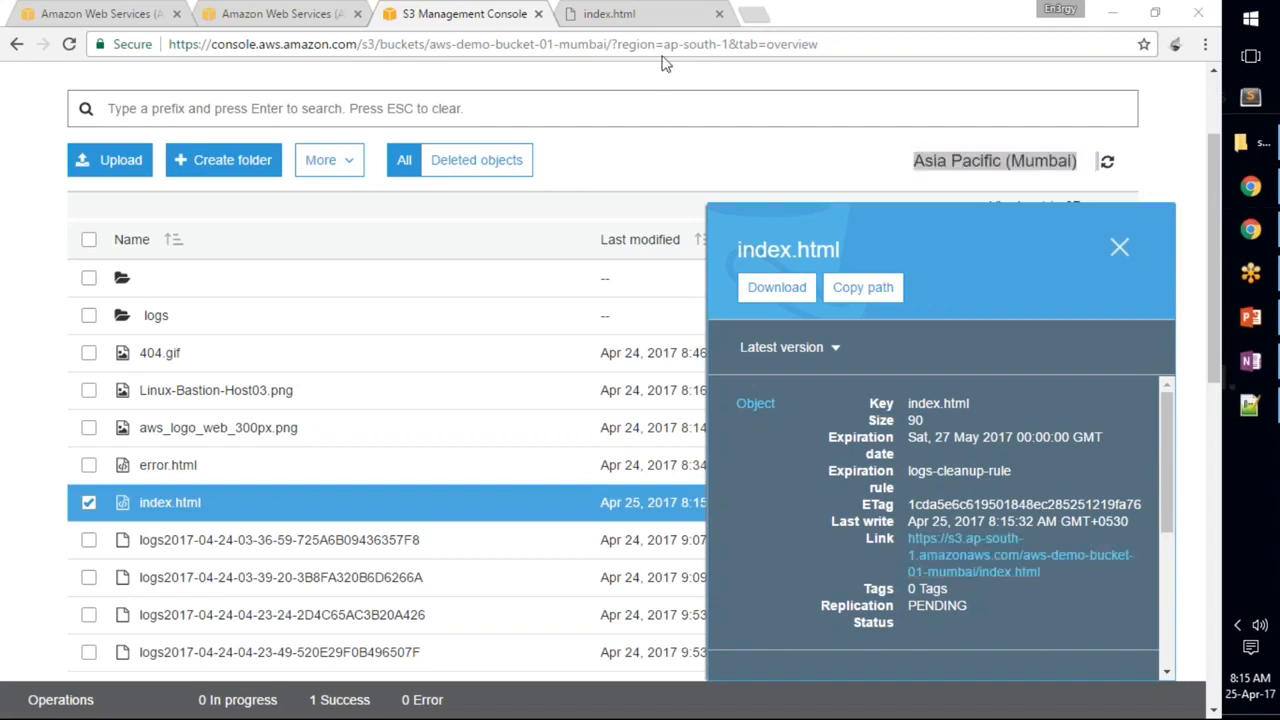
{"action": "left_click", "coordinate": [664, 108]}
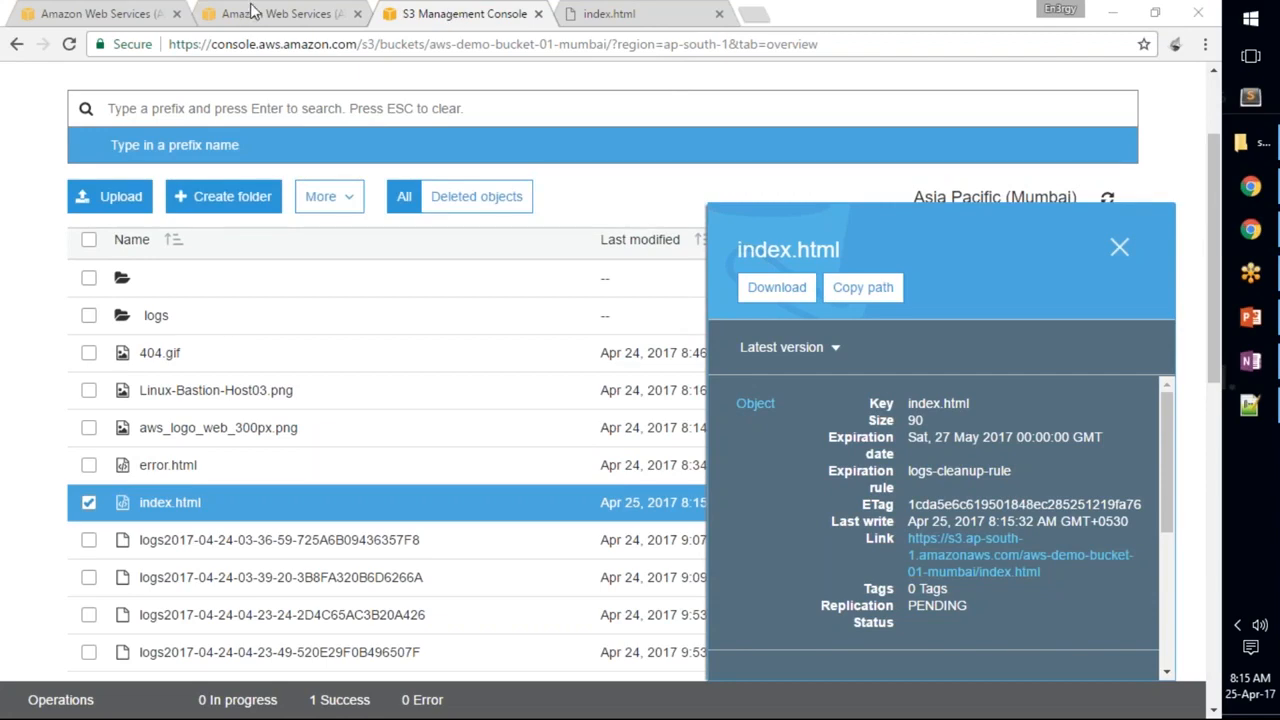
- Close the local index.html page and open the copied S3 object link in a new browser tab
{"action": "left_click", "coordinate": [634, 12]}
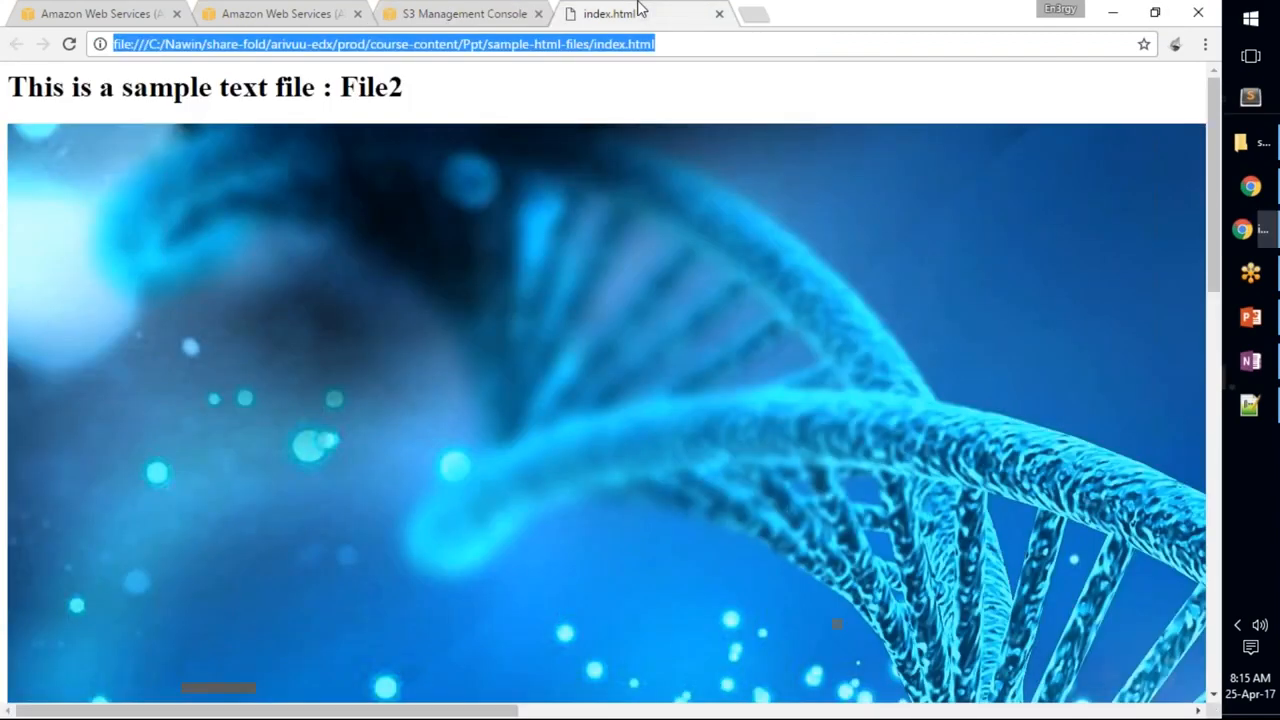
{"action": "left_click", "coordinate": [719, 14]}
{"action": "key", "text": "ctrl+t"}
{"action": "key", "text": "ctrl+v"}
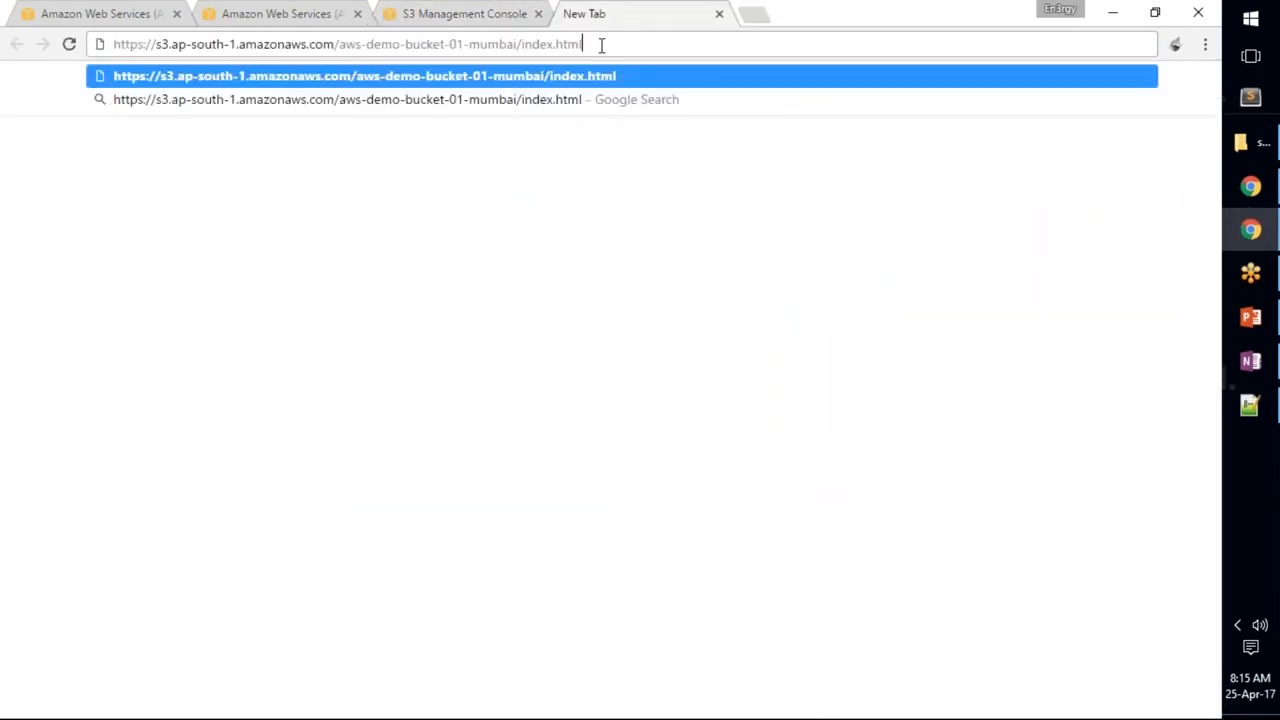
{"action": "key", "text": "Return"}
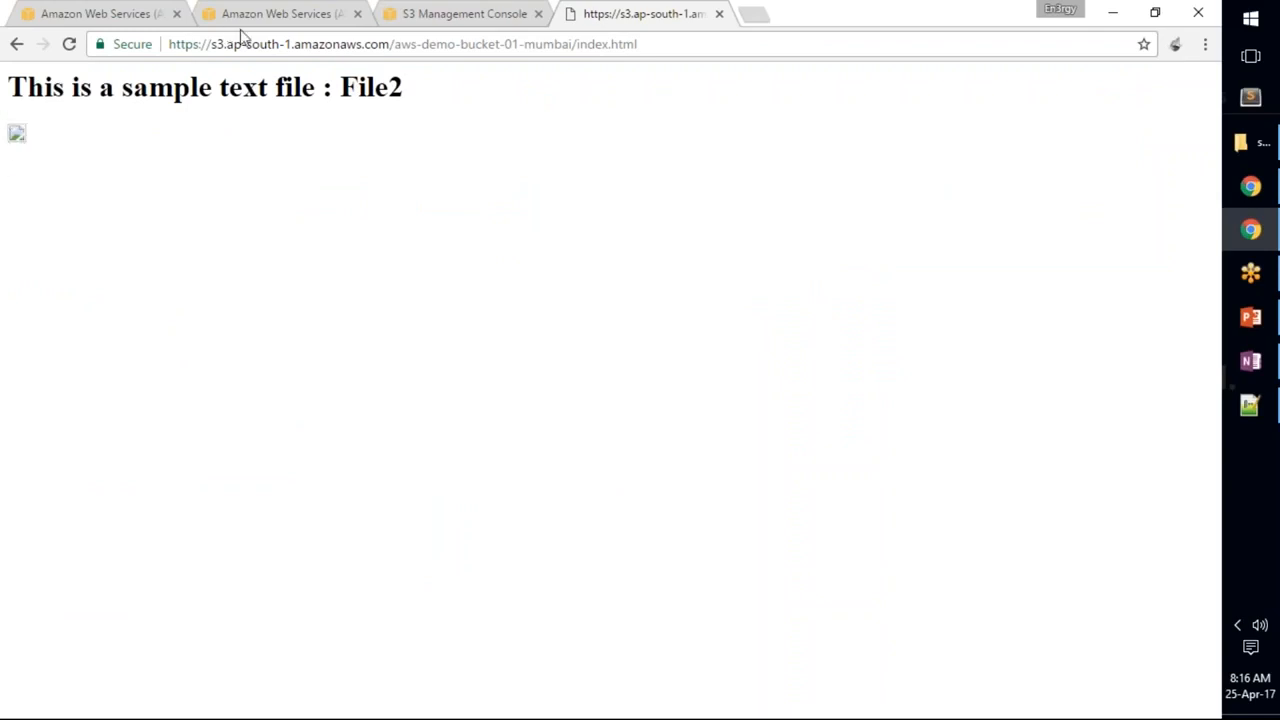
{"action": "key", "text": "alt+Tab"}
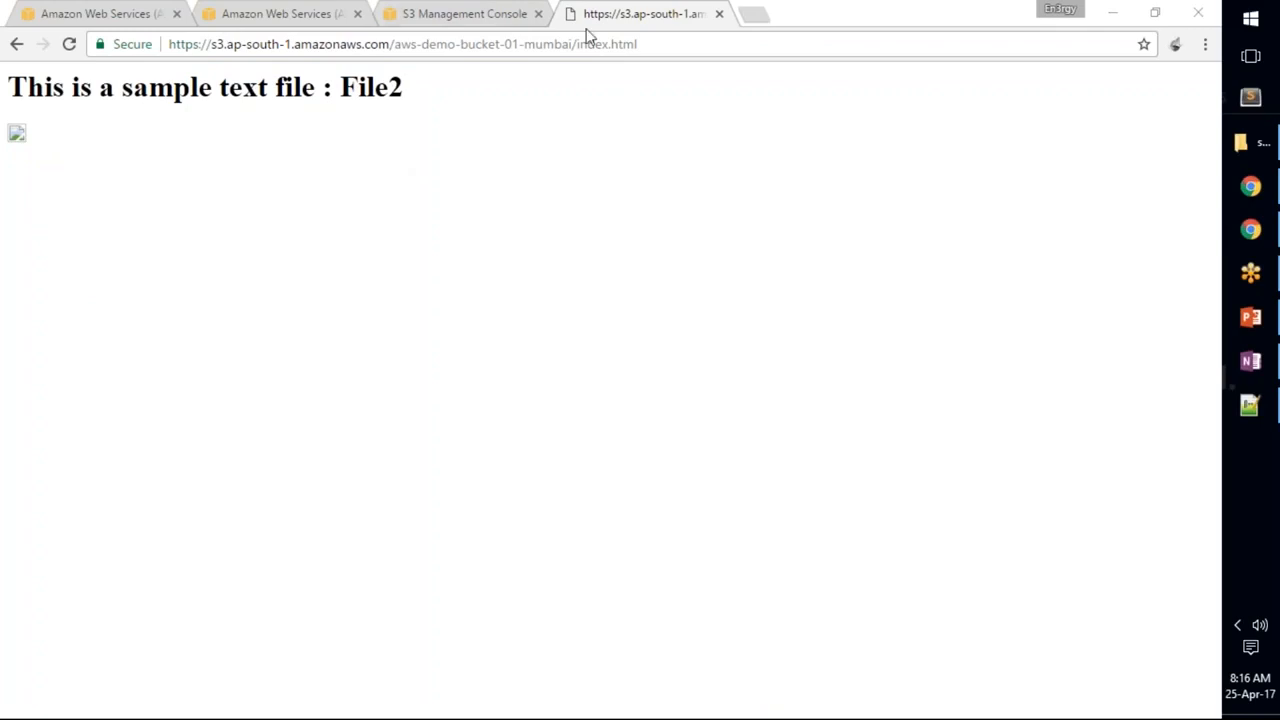
{"action": "left_click_drag", "start_coordinate": [564, 44], "coordinate": [32, 514]}
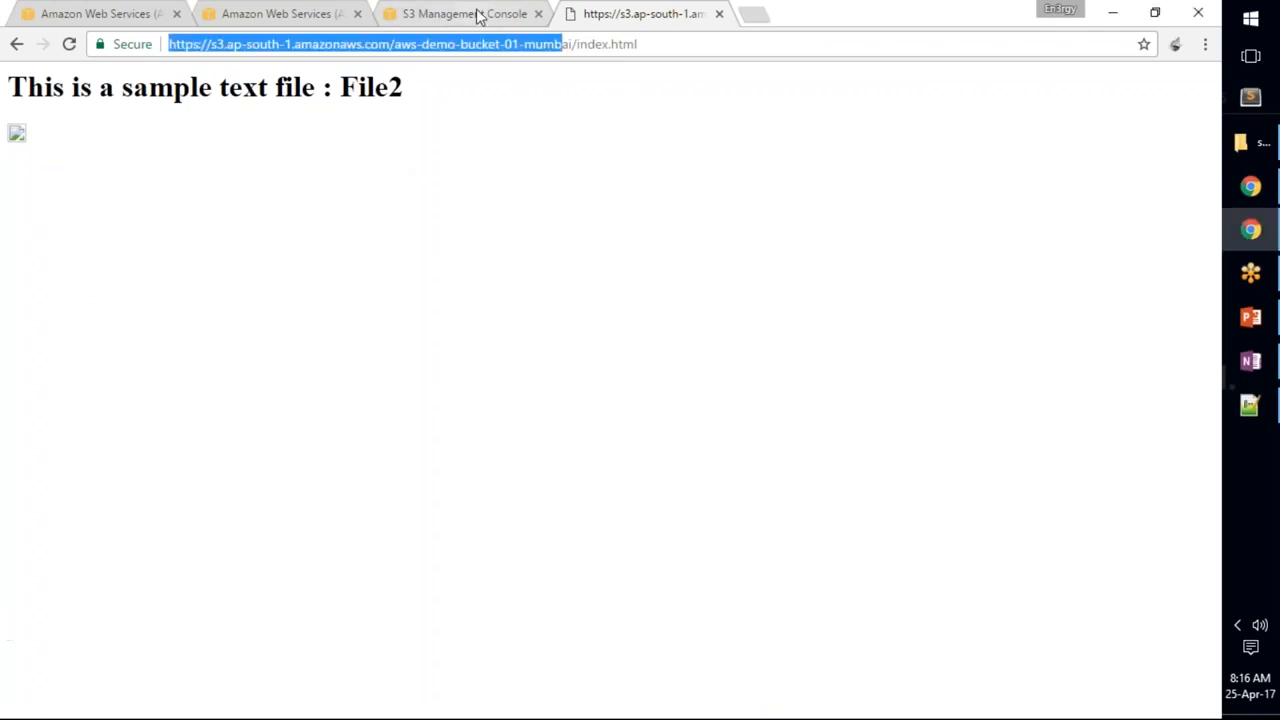
{"action": "left_click", "coordinate": [475, 181]}
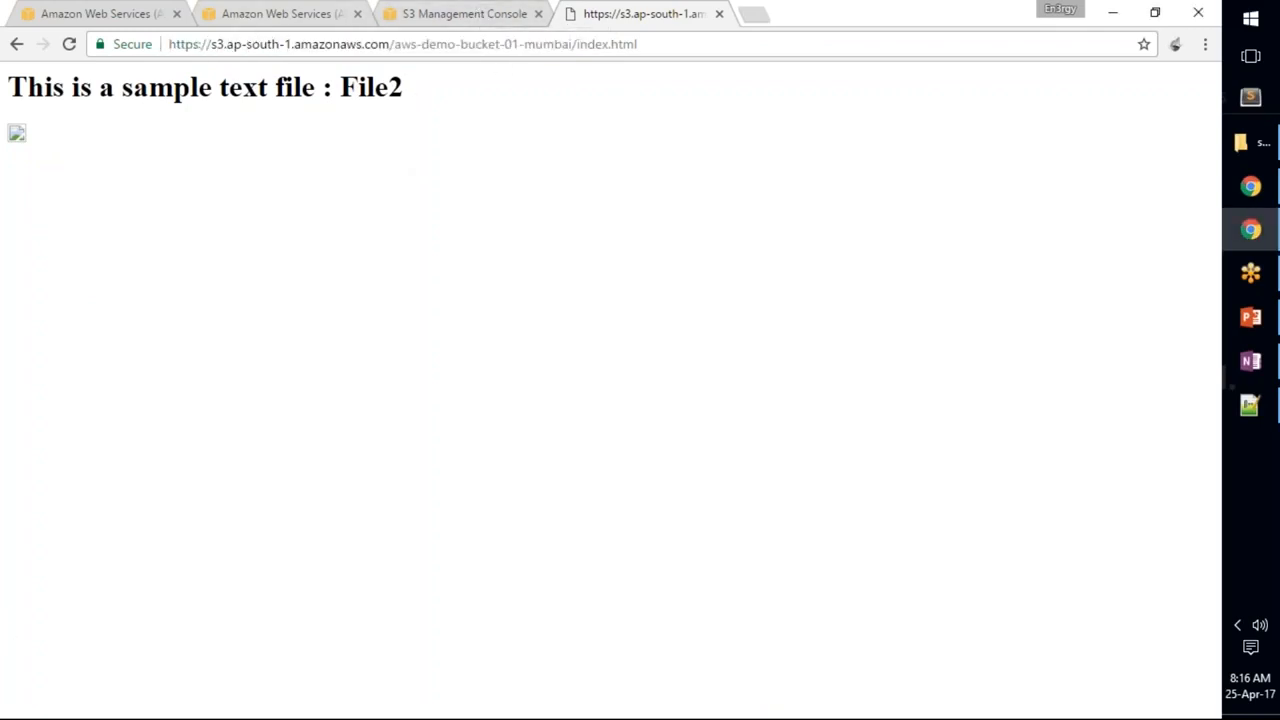
- Return to the S3 console and create a folder named images in the bucket
{"action": "left_click", "coordinate": [449, 12]}
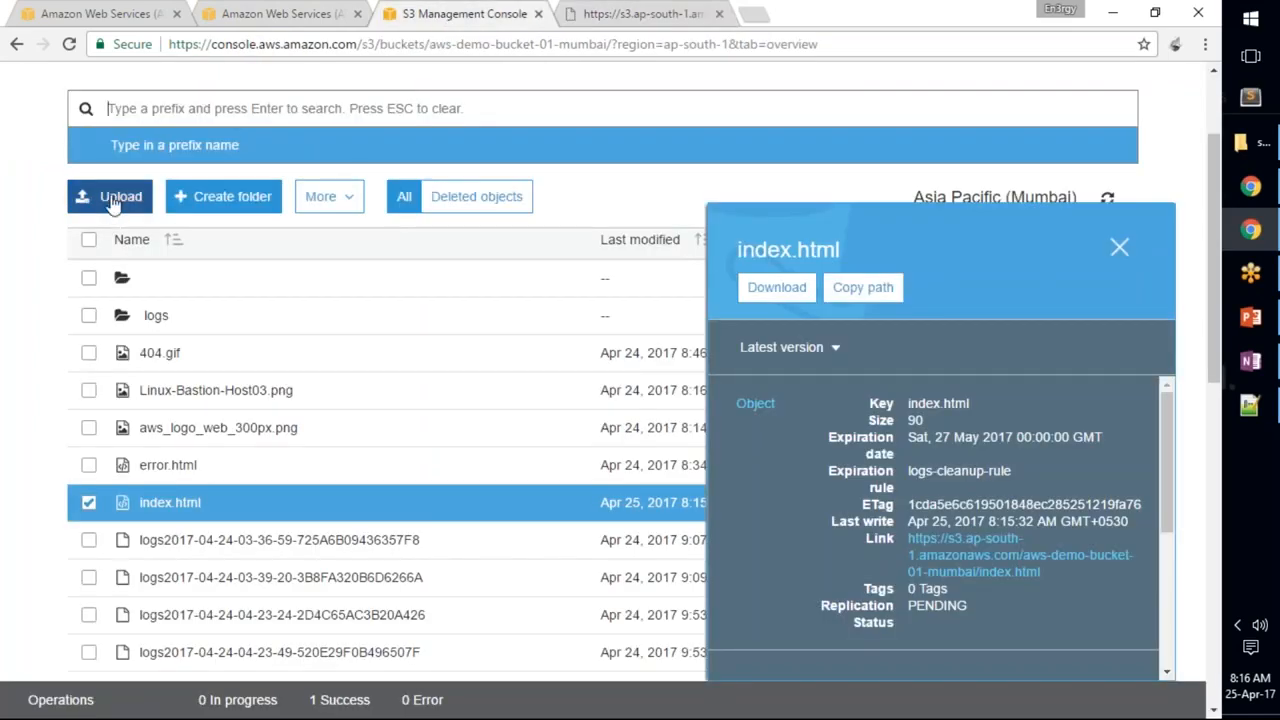
{"action": "left_click", "coordinate": [232, 198]}
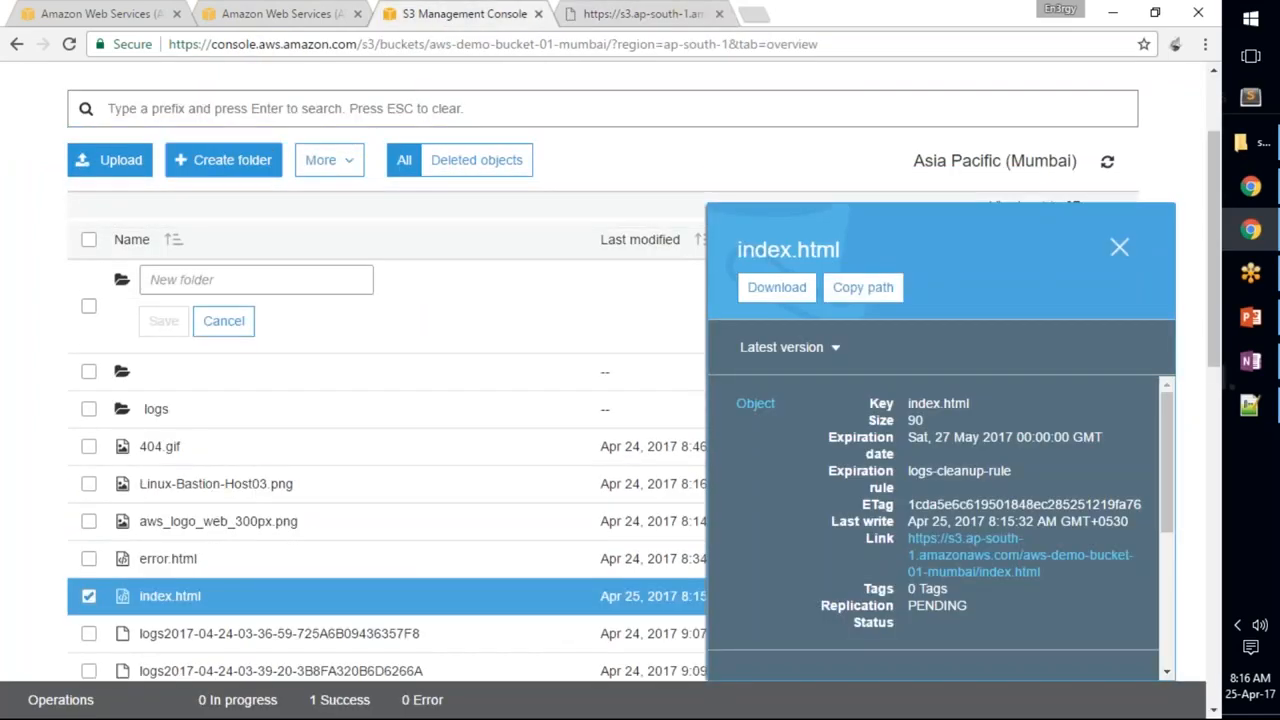
{"action": "left_click", "coordinate": [218, 279]}
{"action": "type", "text": "images"}
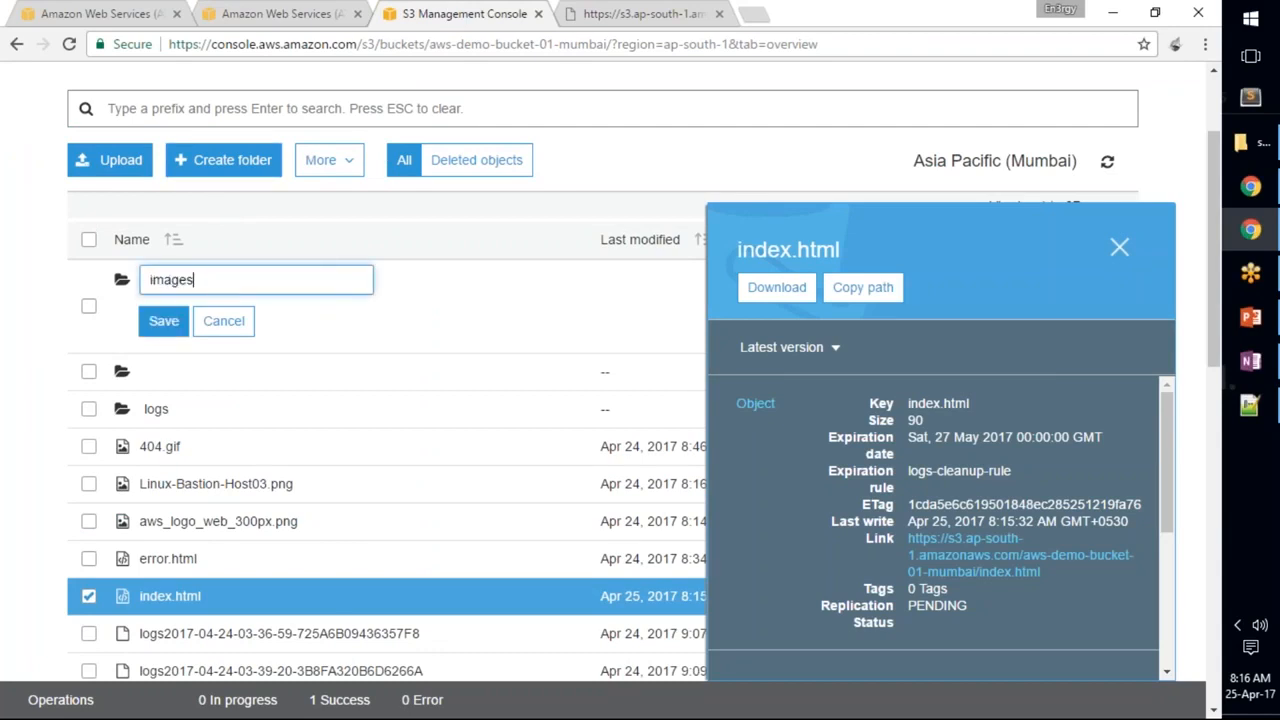
{"action": "left_click", "coordinate": [166, 328]}
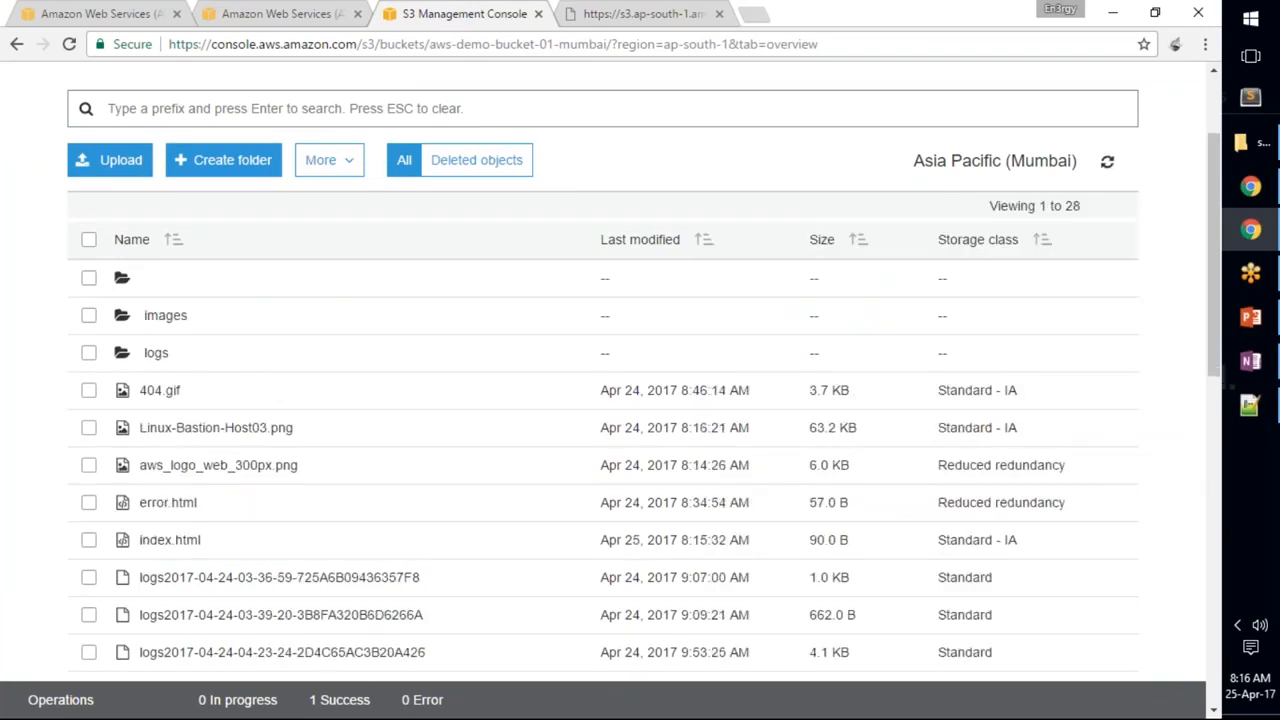
- Open the bucket's images folder and add dna.jpg from the local images folder to a new upload
{"action": "left_click", "coordinate": [89, 315]}
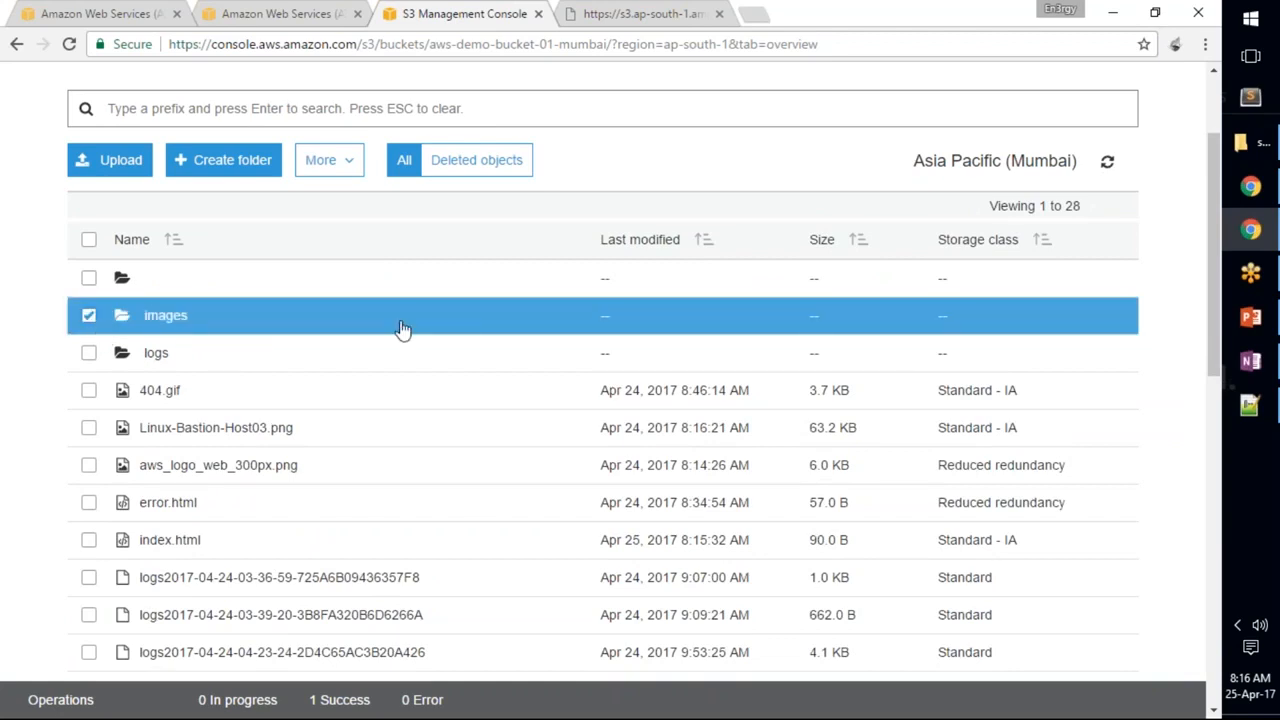
{"action": "scroll", "coordinate": [400, 331], "scroll_direction": "up", "scroll_amount": 1}
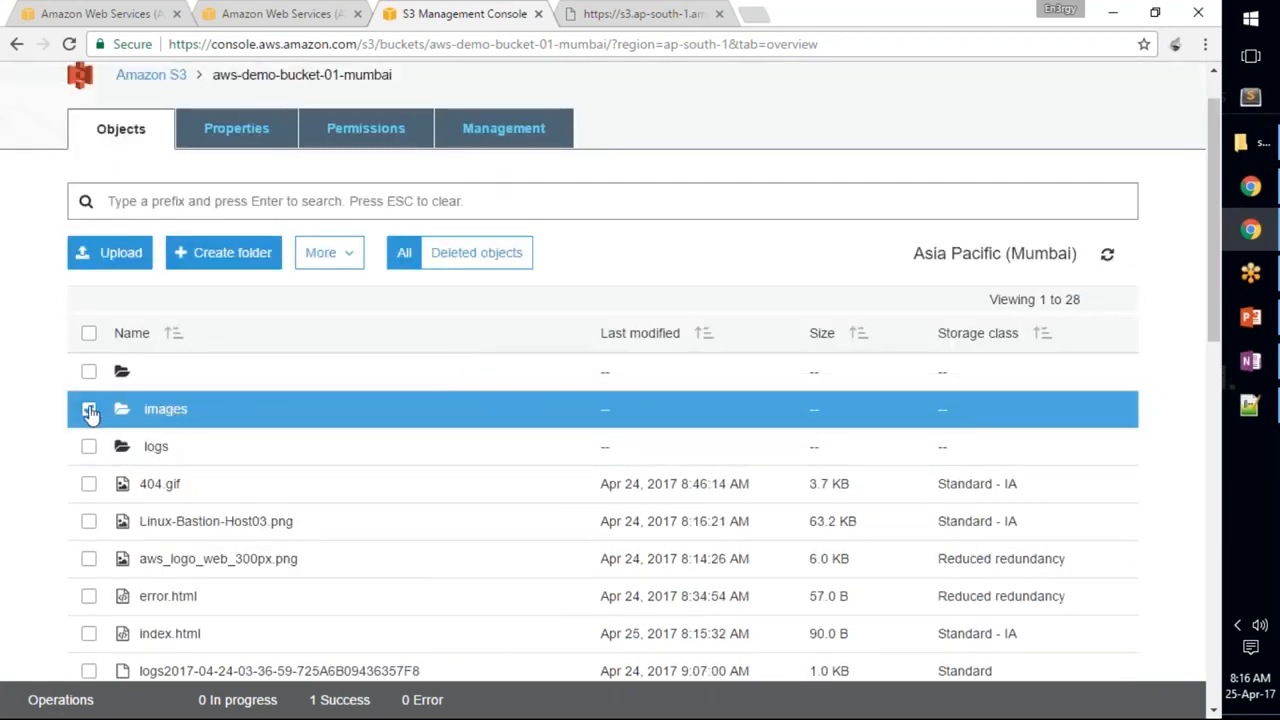
{"action": "left_click", "coordinate": [162, 410]}
{"action": "left_click", "coordinate": [112, 309]}
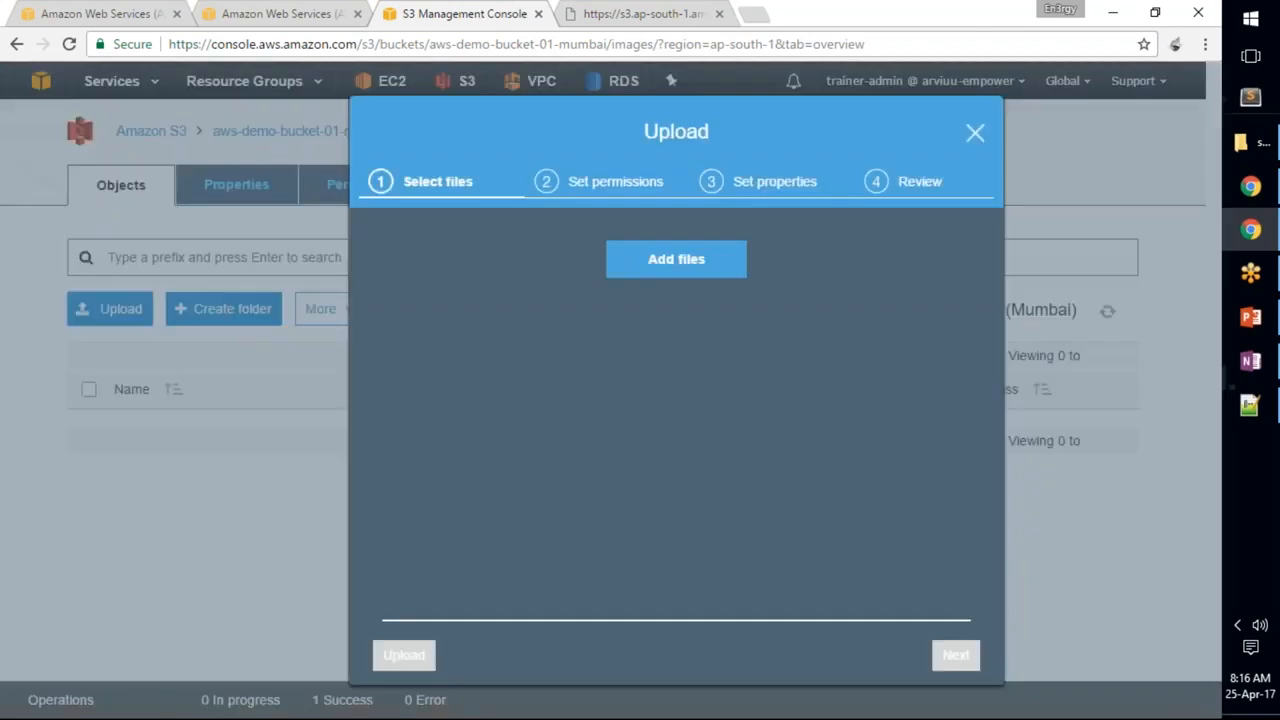
{"action": "left_click", "coordinate": [663, 259]}
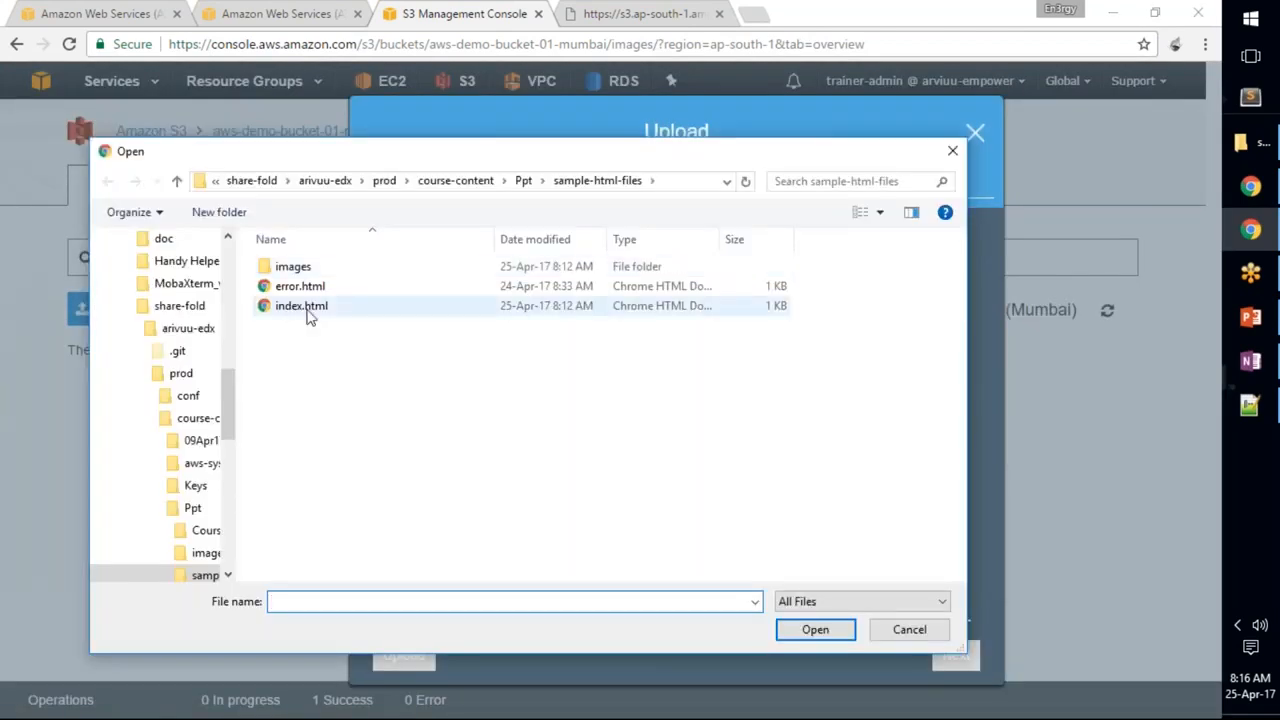
{"action": "double_click", "coordinate": [298, 266]}
{"action": "double_click", "coordinate": [302, 285]}
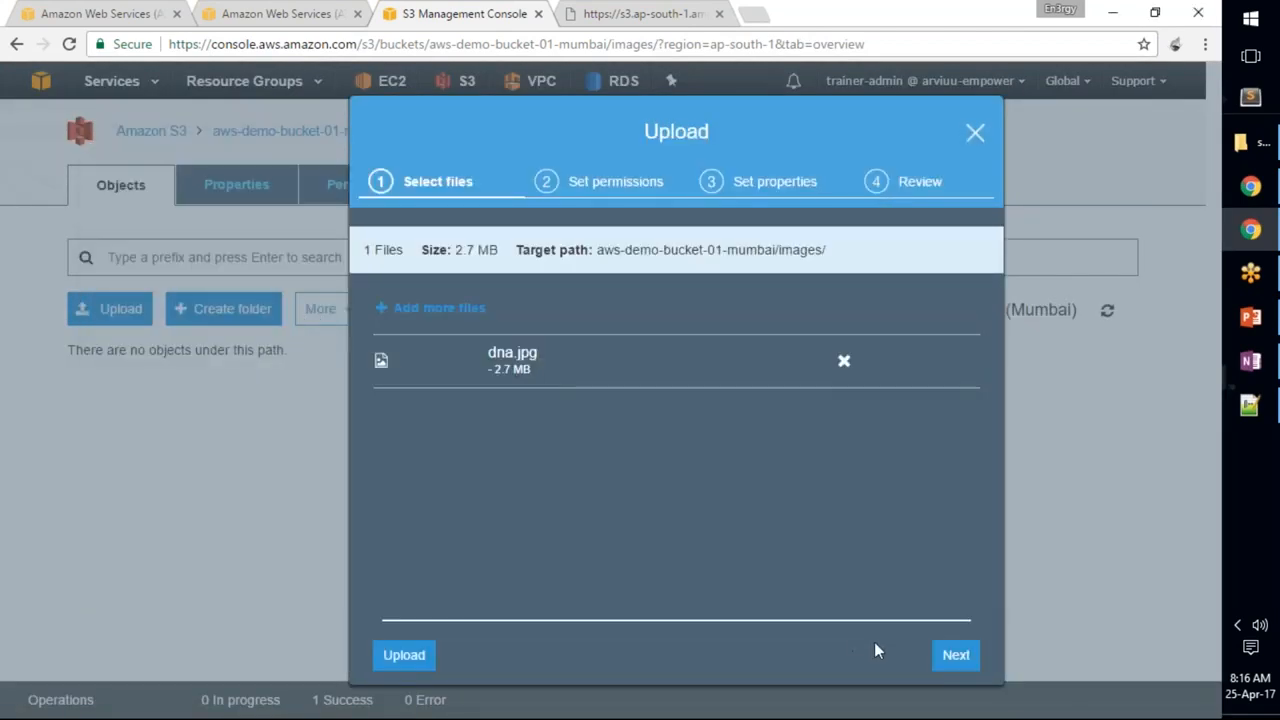
- Grant Everyone public read access to the dna.jpg object in the upload permissions
{"action": "left_click", "coordinate": [955, 658]}
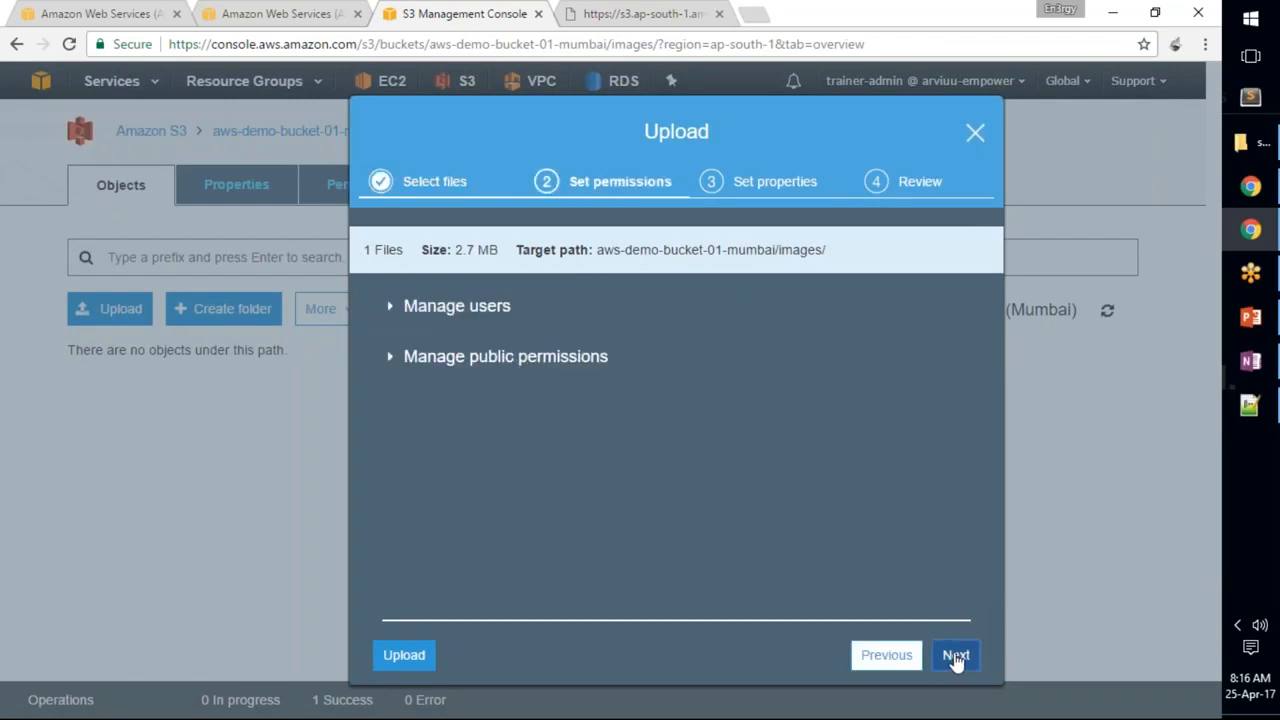
{"action": "left_click", "coordinate": [390, 366]}
{"action": "left_click", "coordinate": [621, 478]}
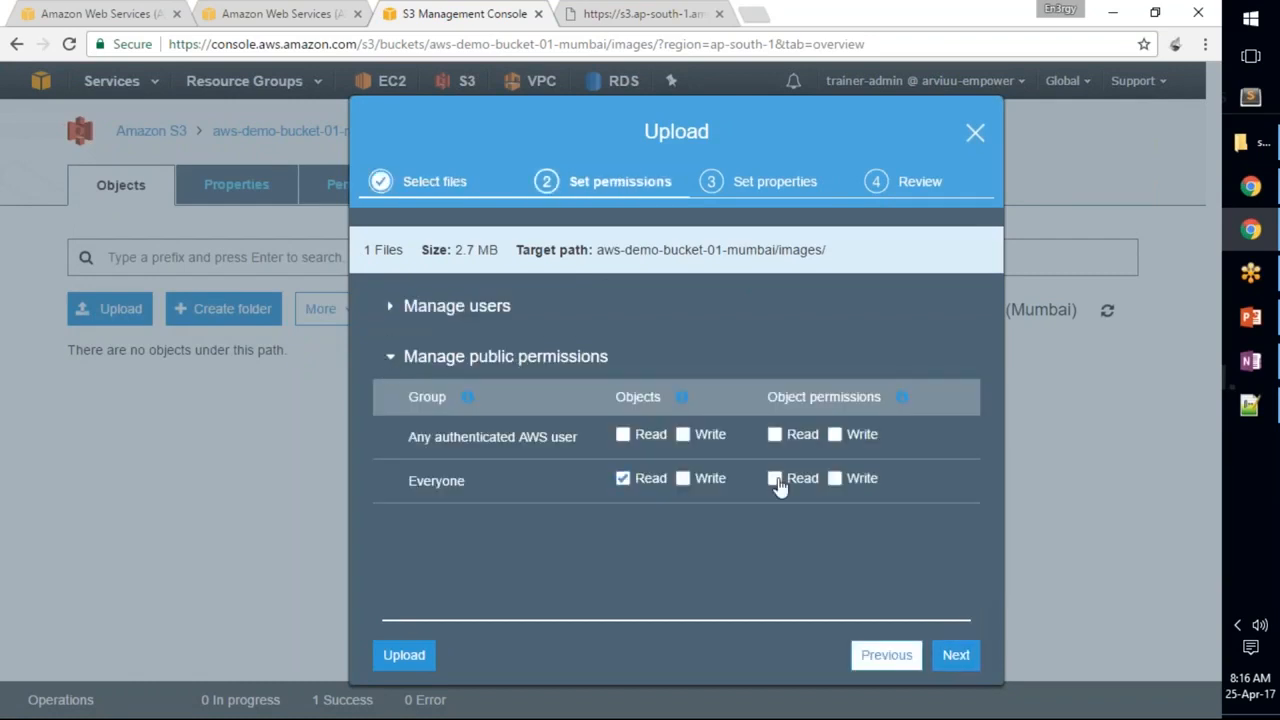
- Set the storage class to Standard-IA and encryption to Amazon S3 master-key for dna.jpg, and start the upload
{"action": "left_click", "coordinate": [956, 657]}
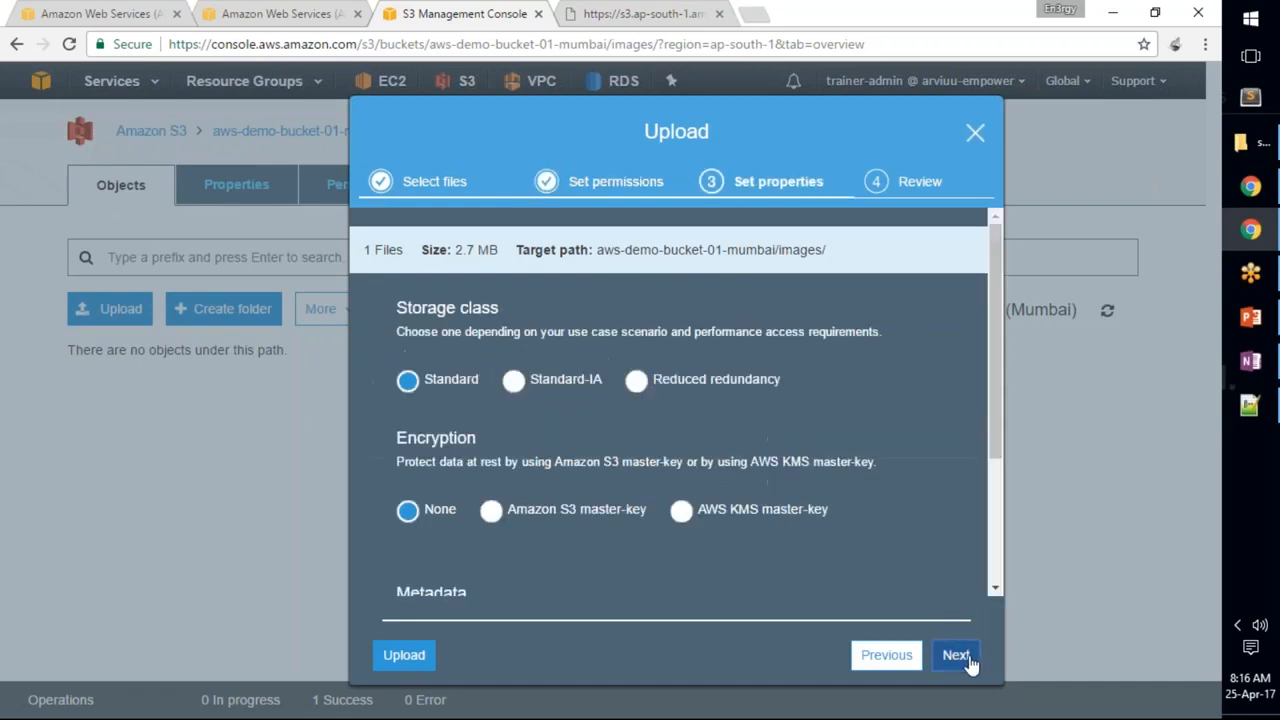
{"action": "left_click", "coordinate": [533, 379]}
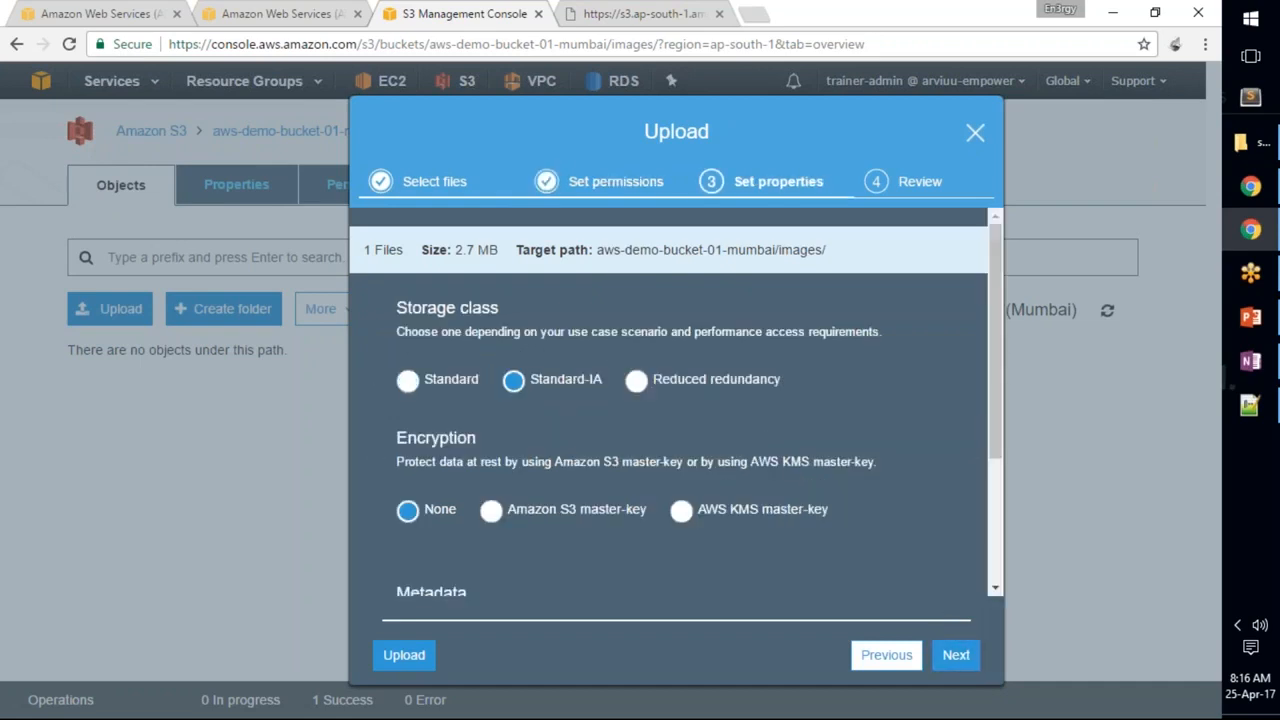
{"action": "left_click", "coordinate": [495, 513]}
{"action": "left_click", "coordinate": [957, 657]}
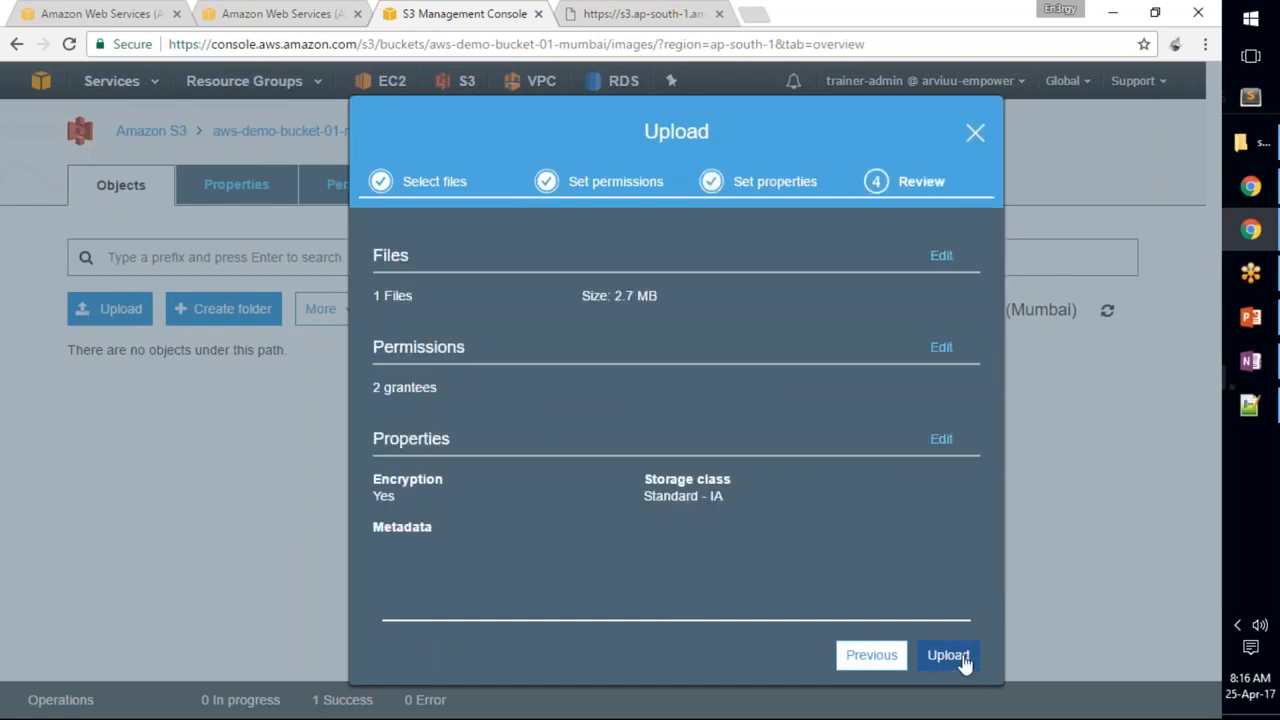
{"action": "left_click", "coordinate": [948, 656]}
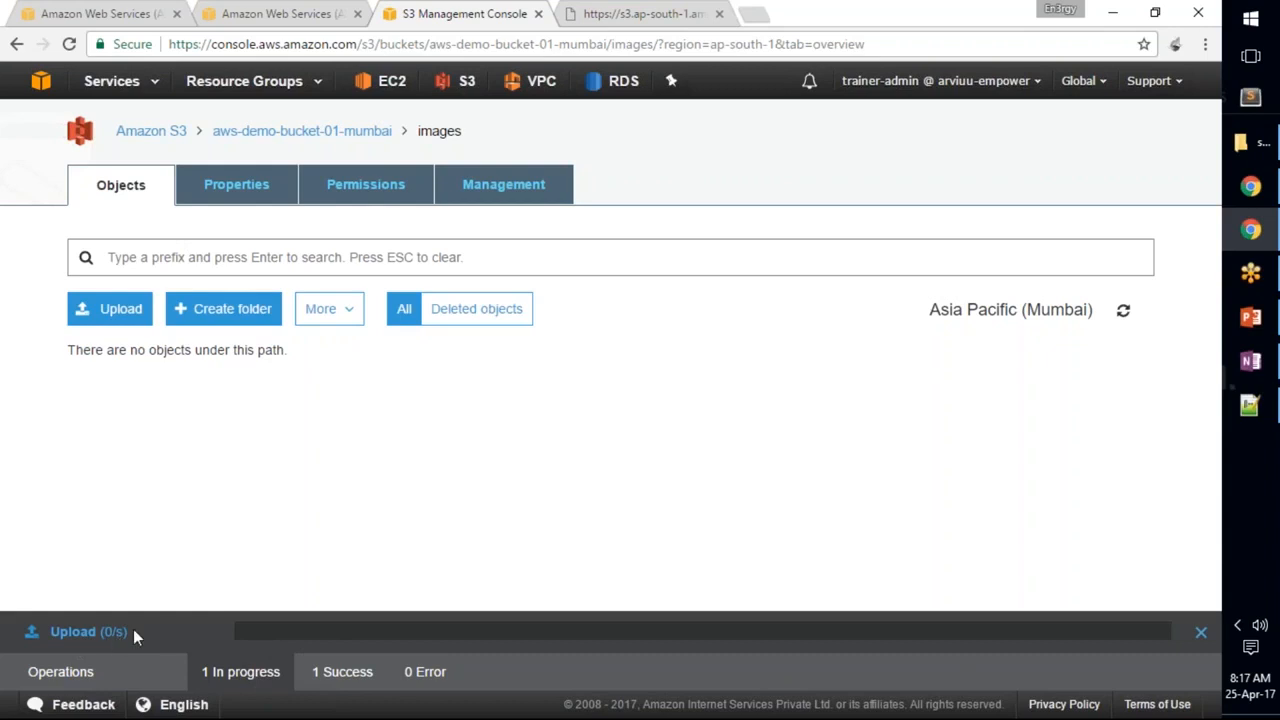
- Close the two Amazon Web Services home page tabs, keeping the S3 console open
{"action": "mouse_move", "coordinate": [127, 638]}
{"action": "left_mouse_down"}
{"action": "mouse_move", "coordinate": [102, 645]}
{"action": "mouse_move", "coordinate": [113, 643]}
{"action": "left_mouse_up"}
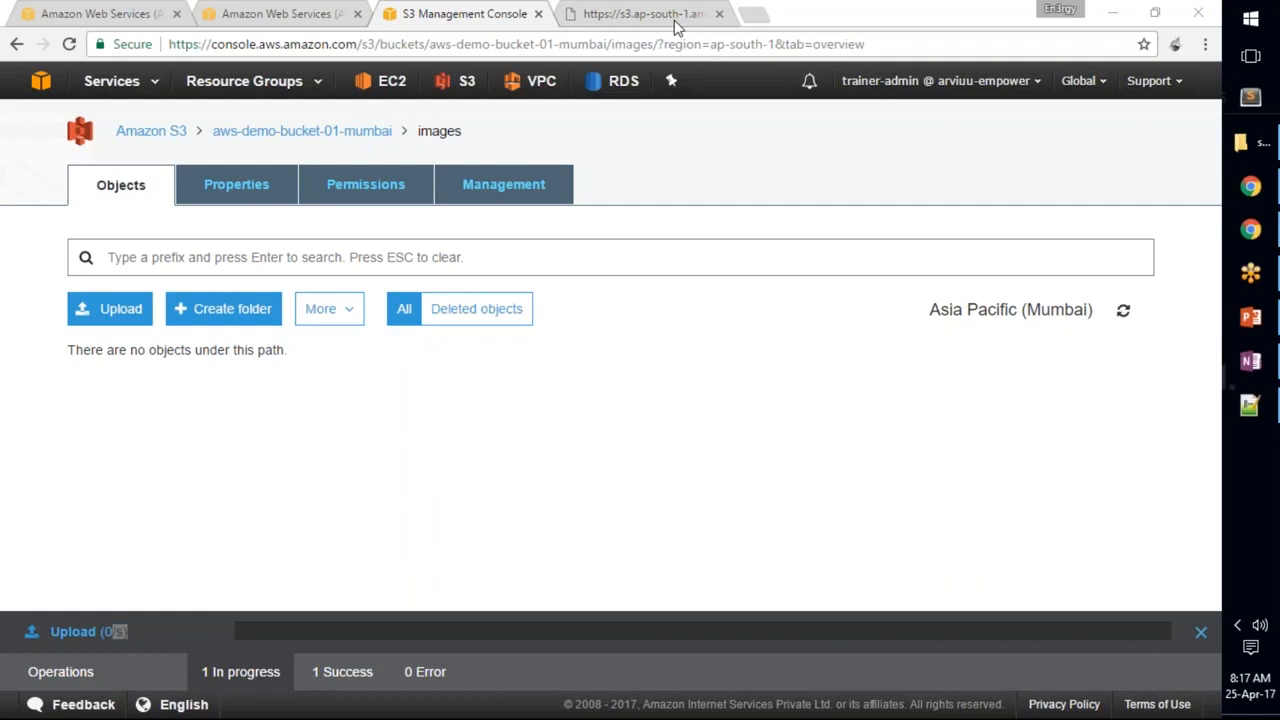
{"action": "left_click", "coordinate": [318, 16]}
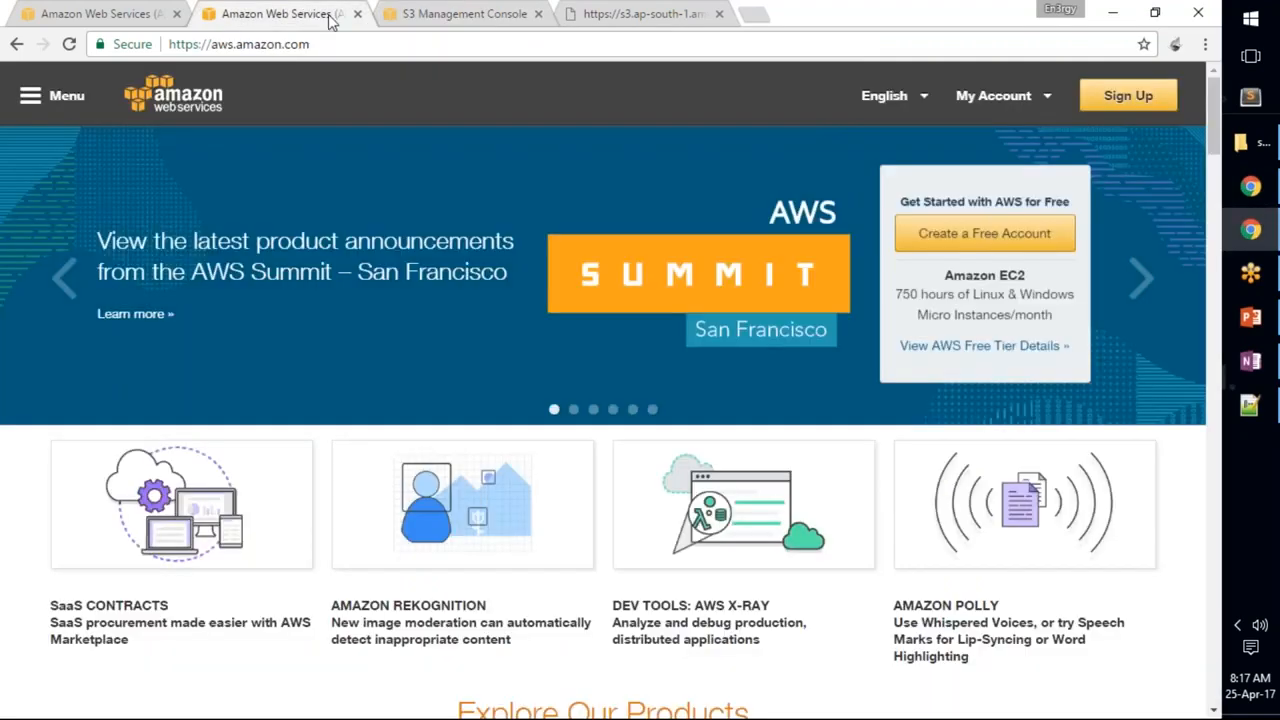
{"action": "left_click", "coordinate": [468, 18]}
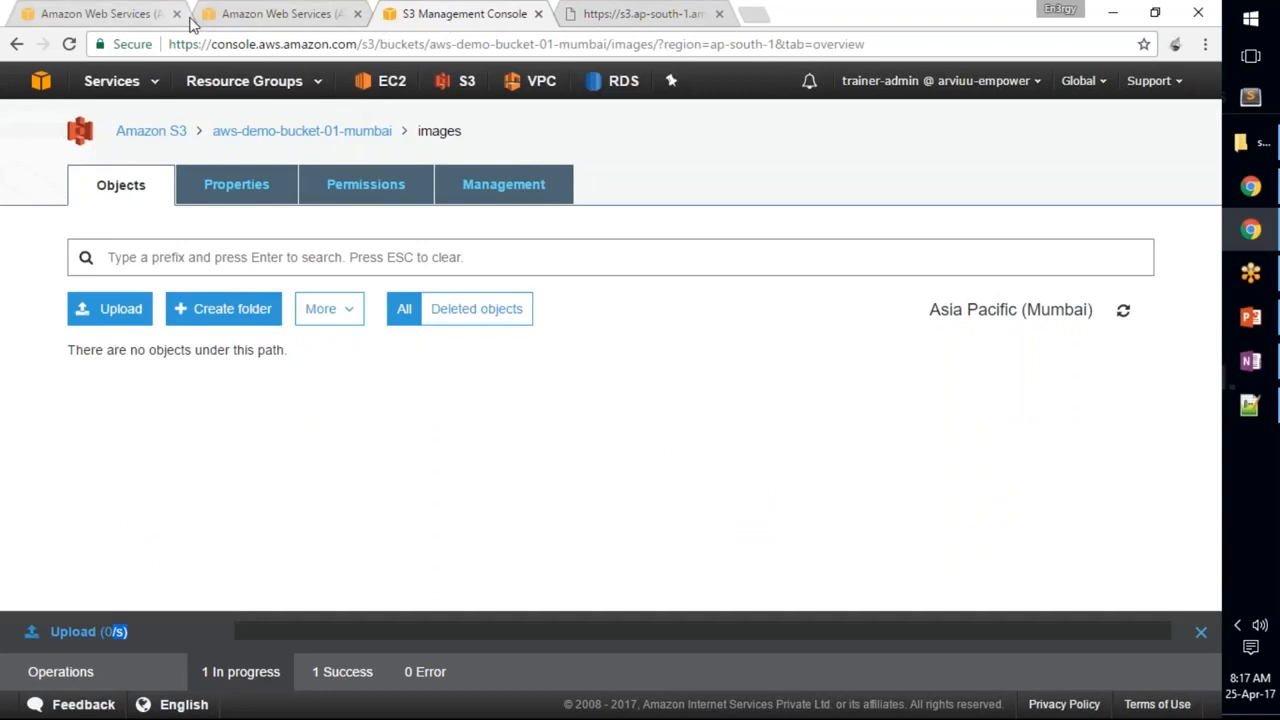
{"action": "left_click", "coordinate": [177, 15]}
{"action": "left_click", "coordinate": [177, 15]}
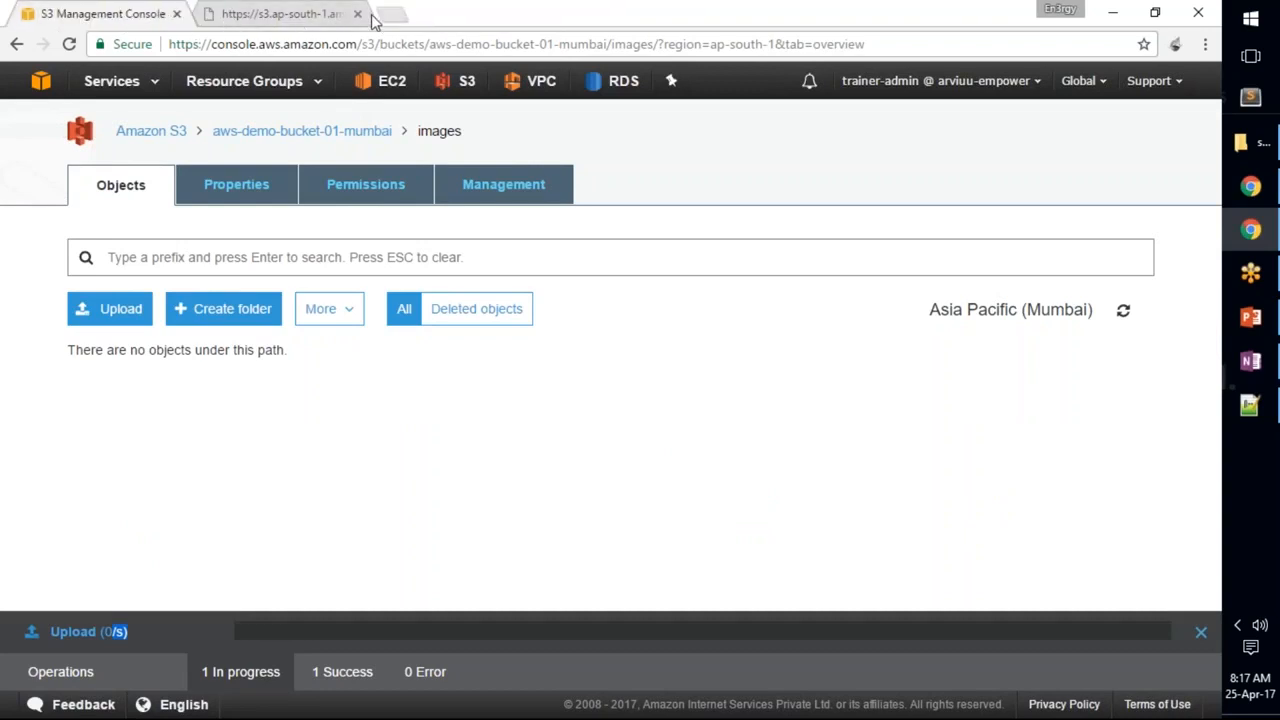
- Duplicate the S3 console tab and open the CloudFront service in the duplicate
{"action": "right_click", "coordinate": [134, 20]}
{"action": "left_click", "coordinate": [185, 86]}
{"action": "left_click", "coordinate": [100, 18]}
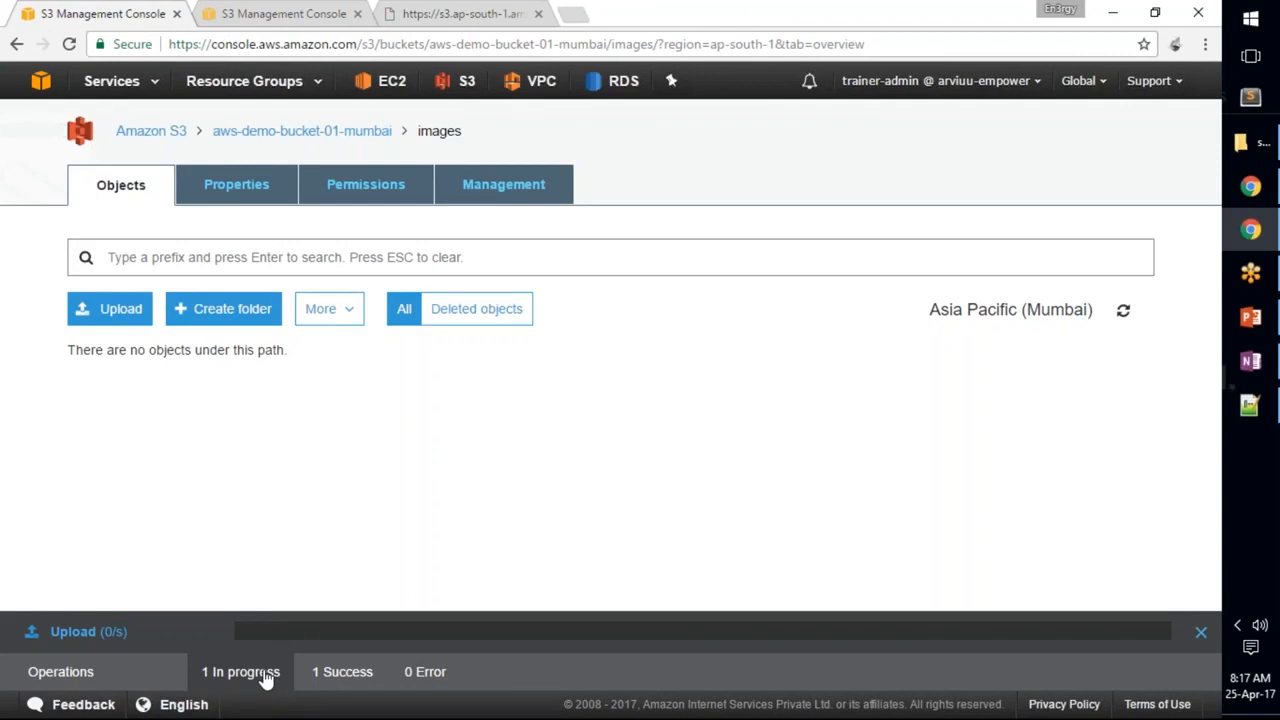
{"action": "left_click", "coordinate": [315, 18]}
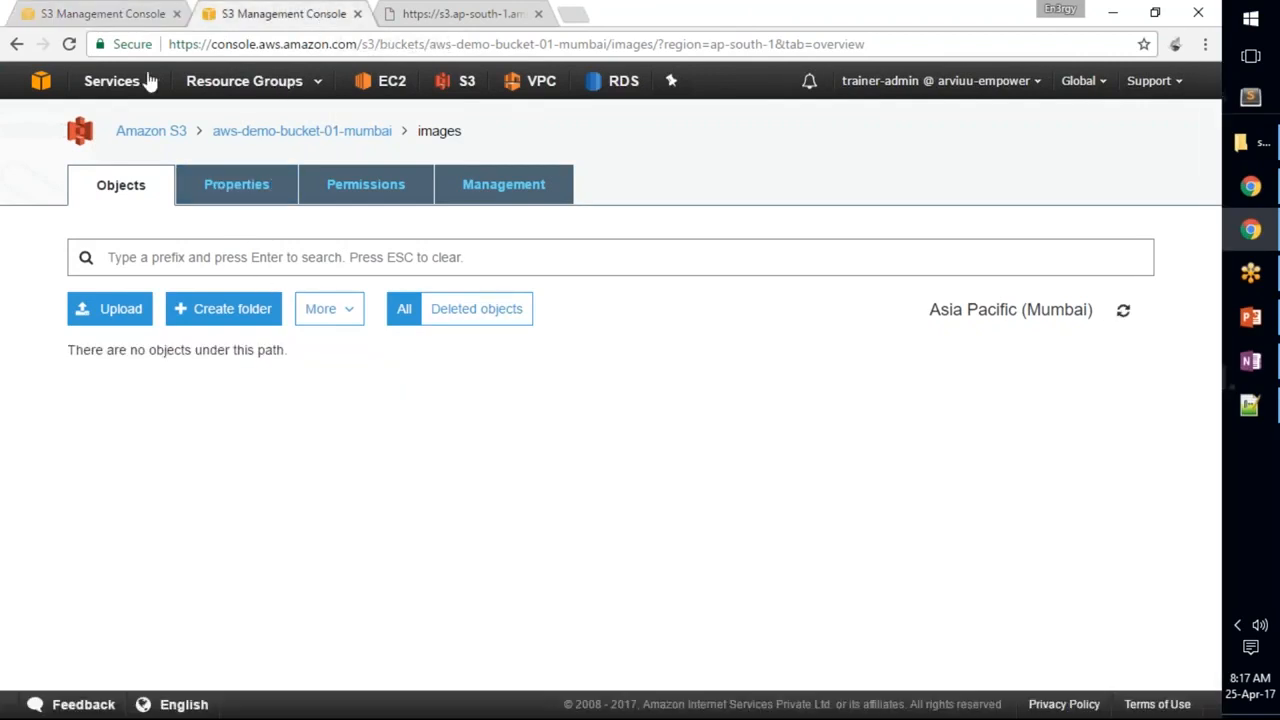
{"action": "left_click", "coordinate": [112, 81]}
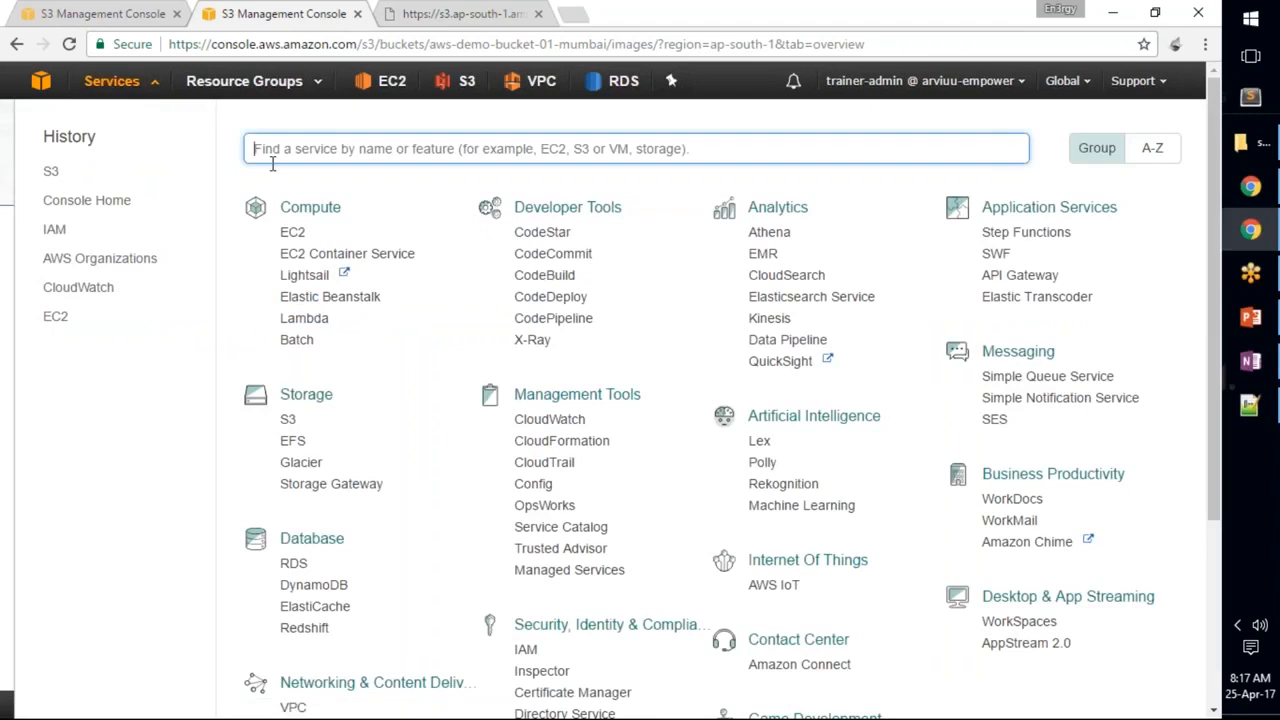
{"action": "type", "text": "cloudfront"}
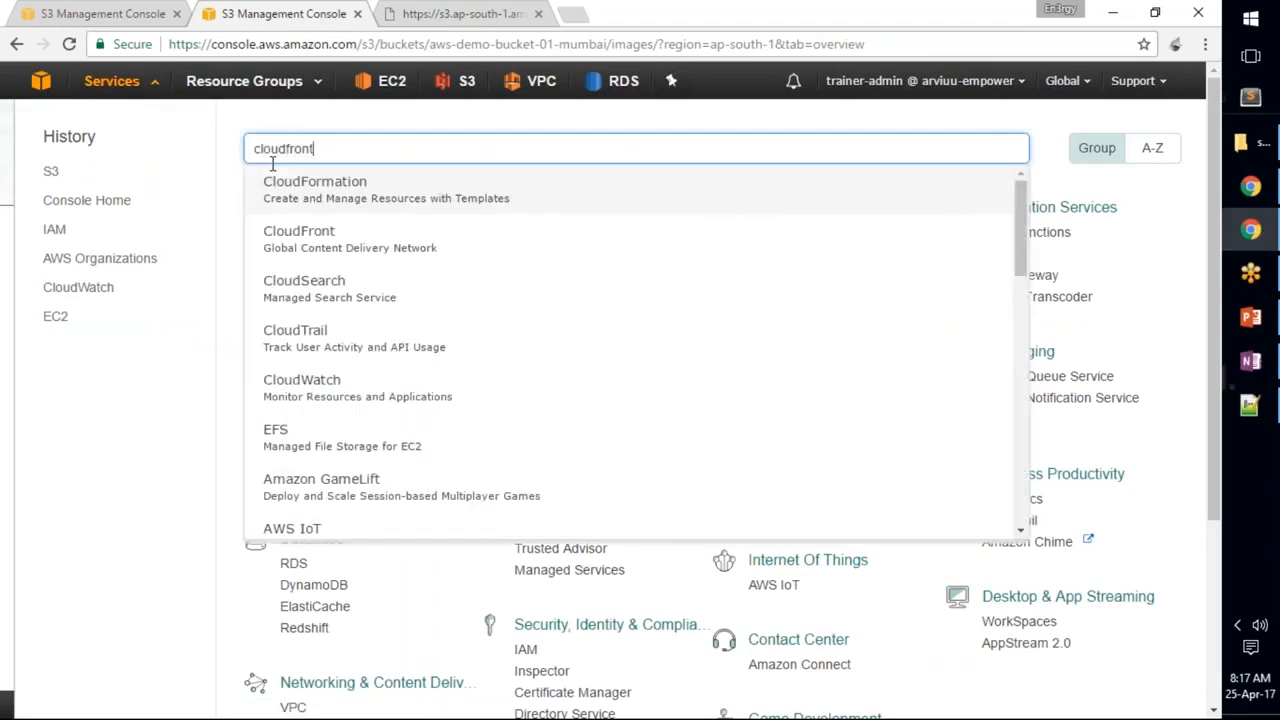
{"action": "left_click", "coordinate": [306, 206]}
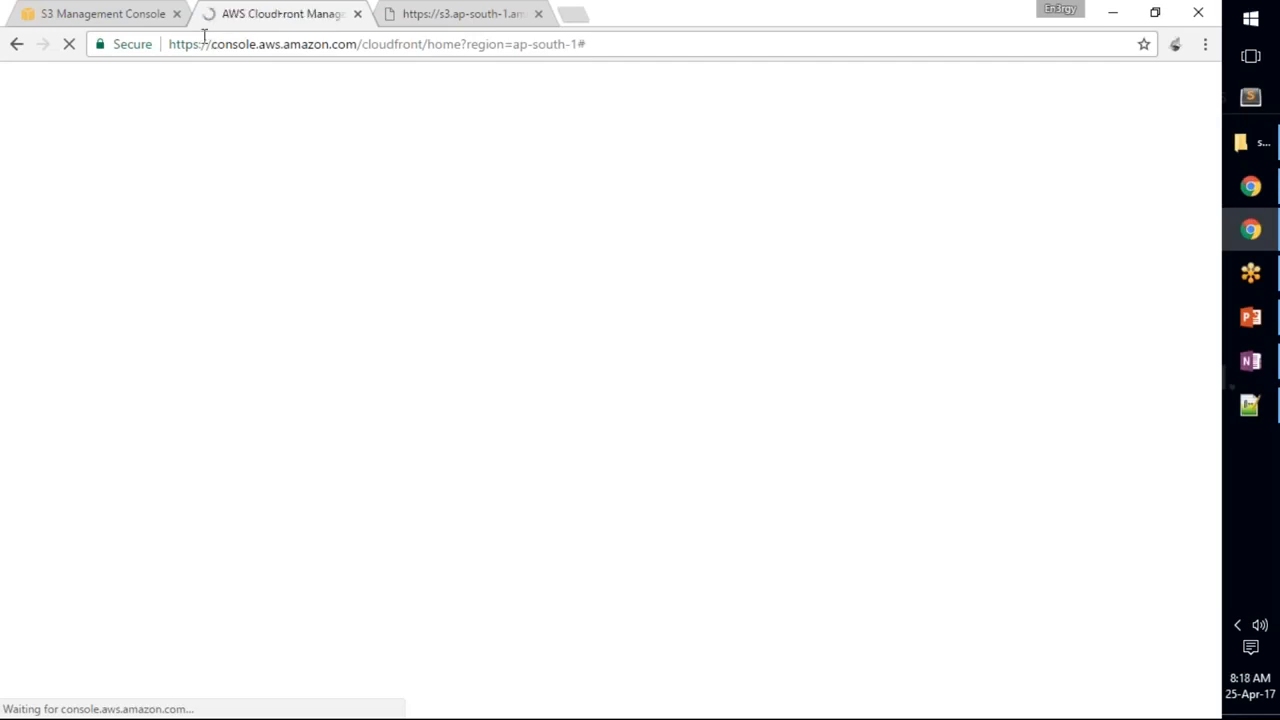
- In the original S3 tab, look up CloudFront in the service list and refresh the images folder listing
{"action": "left_click", "coordinate": [120, 9]}
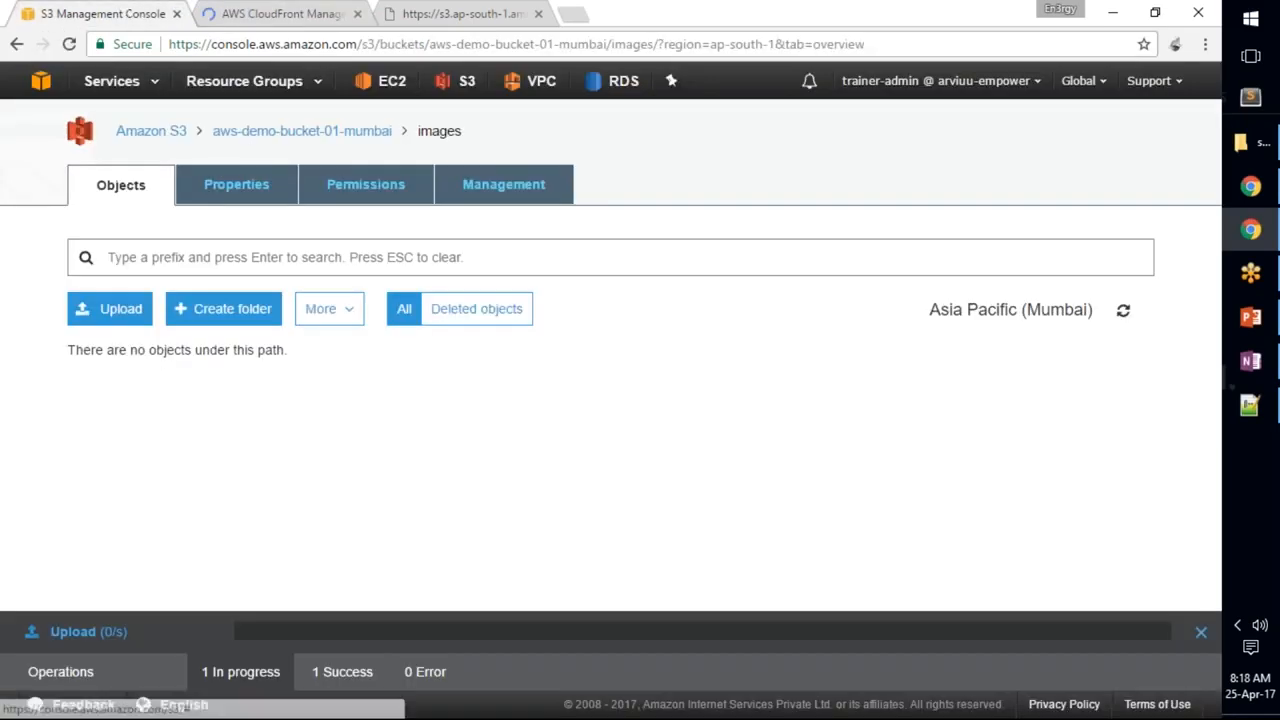
{"action": "left_click", "coordinate": [110, 82]}
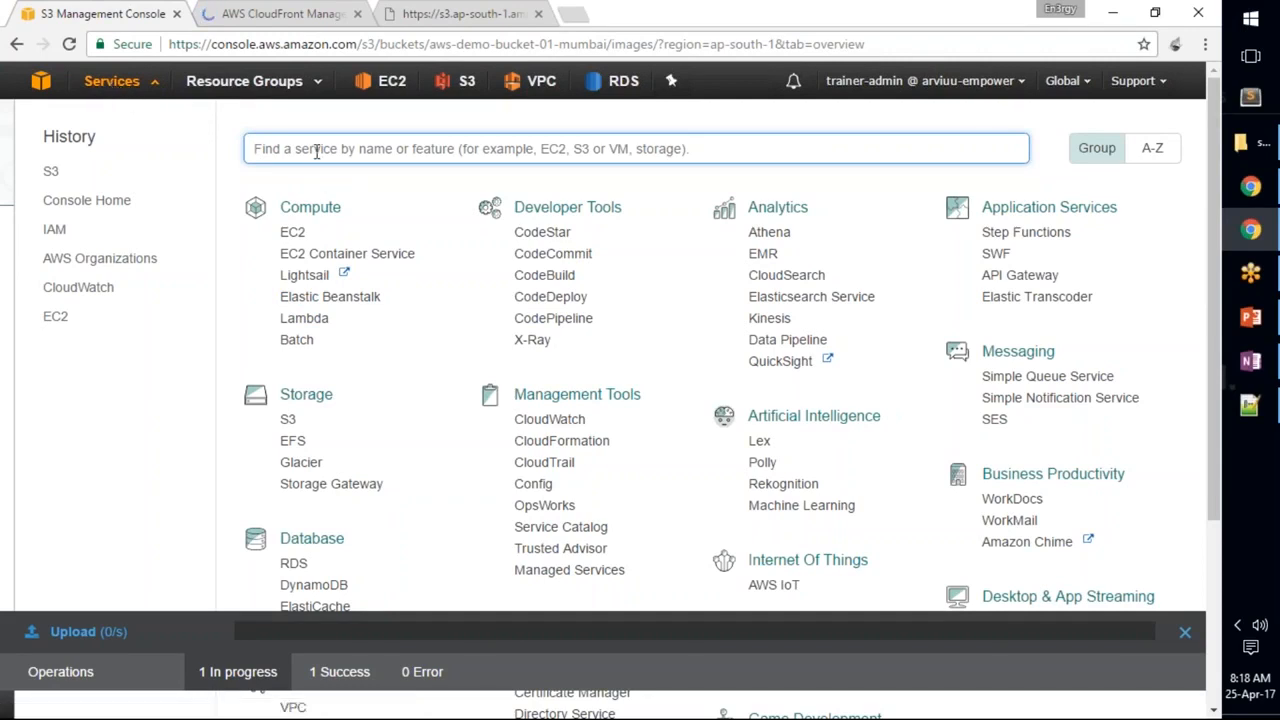
{"action": "type", "text": "cloud"}
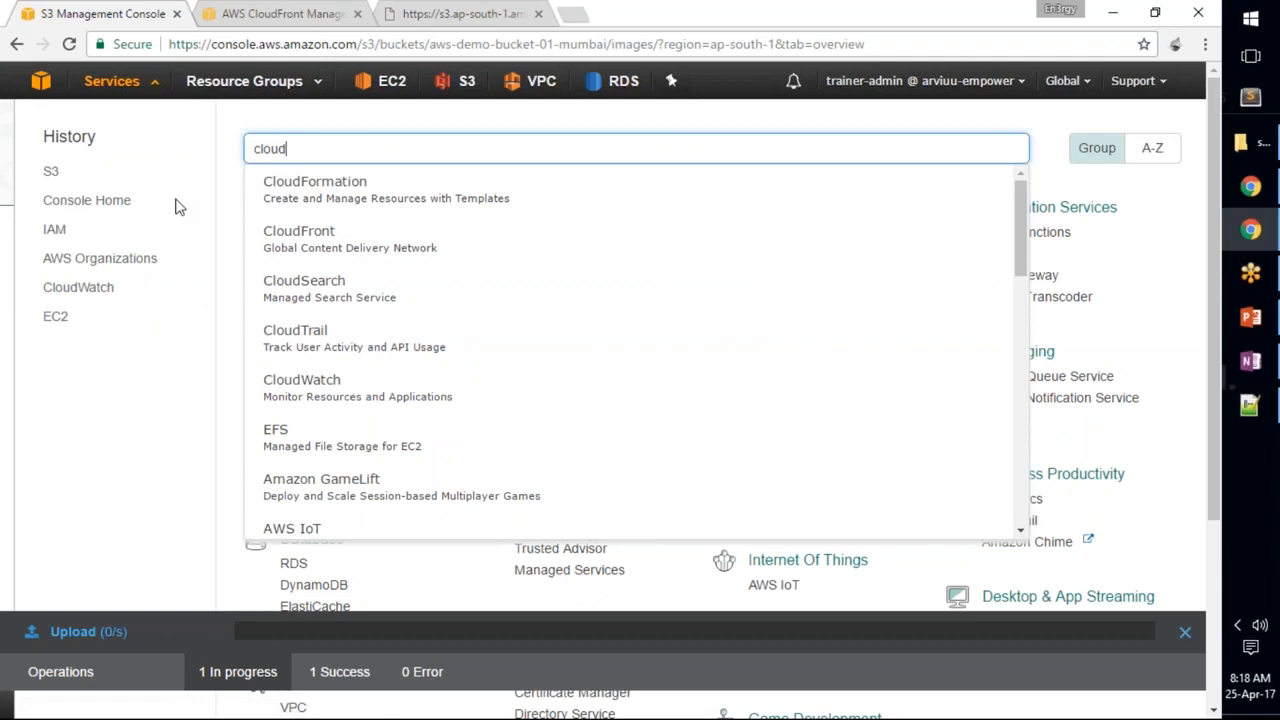
{"action": "type", "text": "front"}
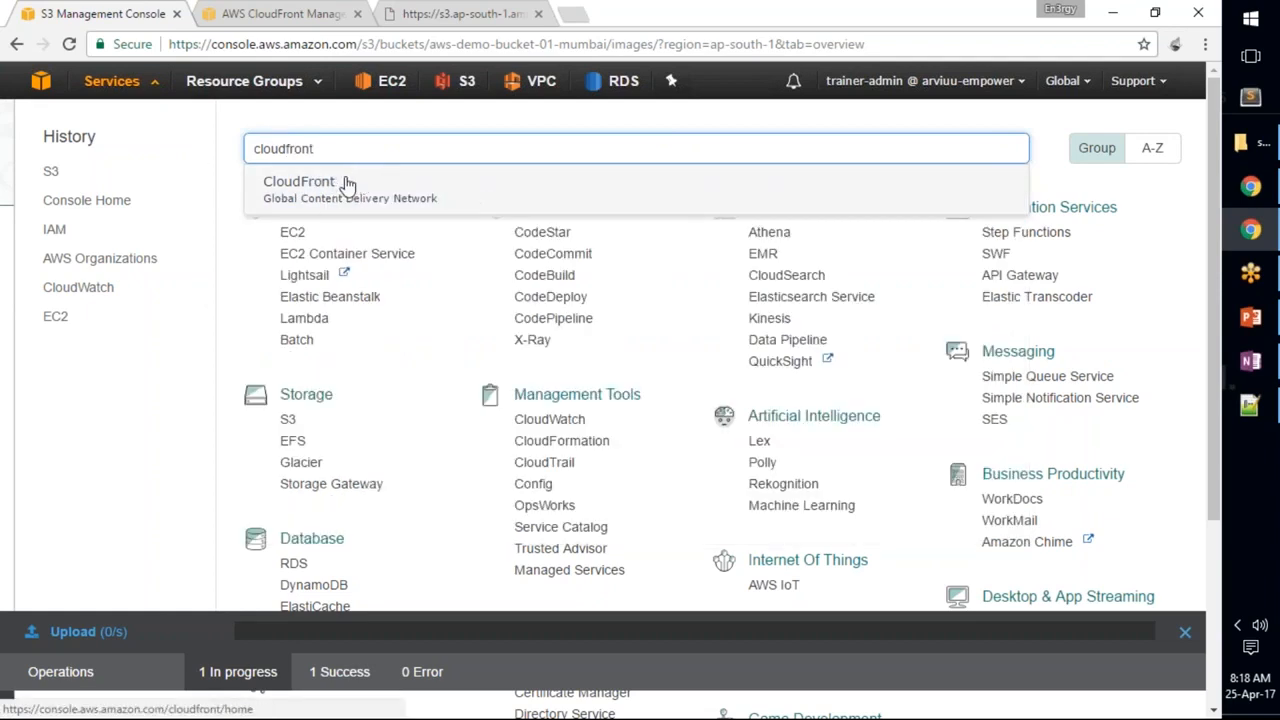
{"action": "left_click", "coordinate": [150, 88]}
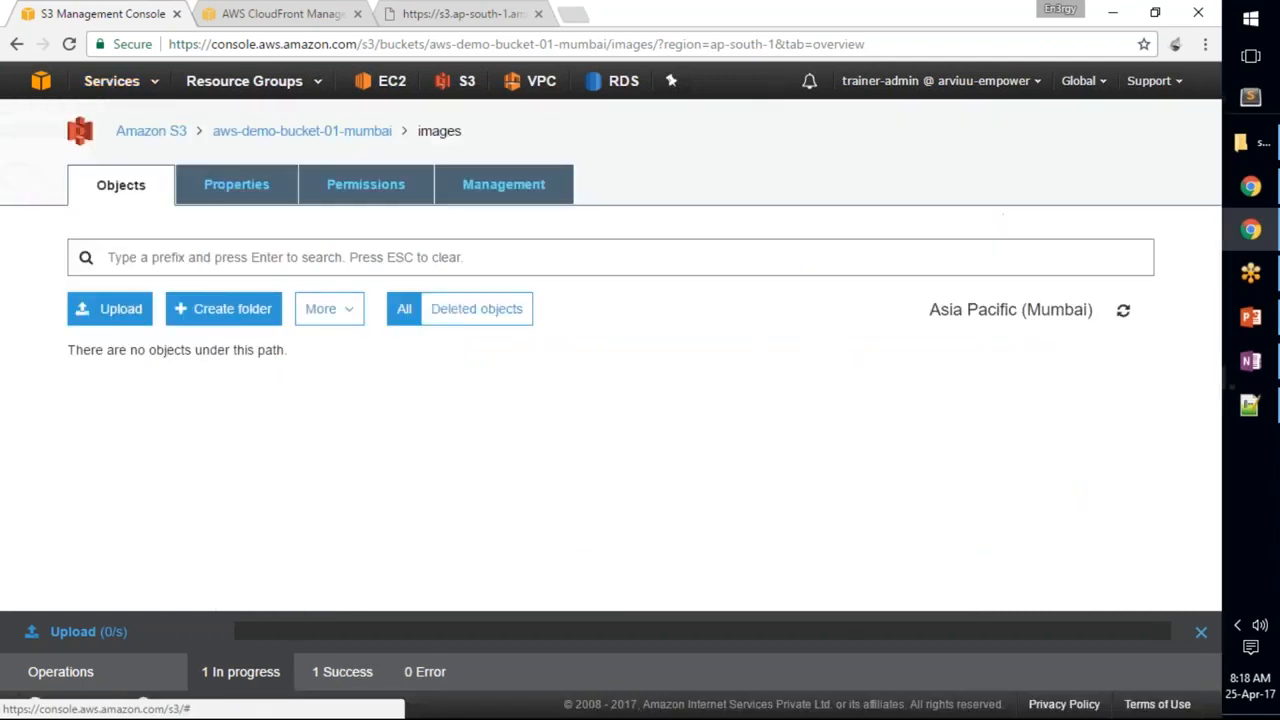
{"action": "left_click", "coordinate": [1122, 314]}
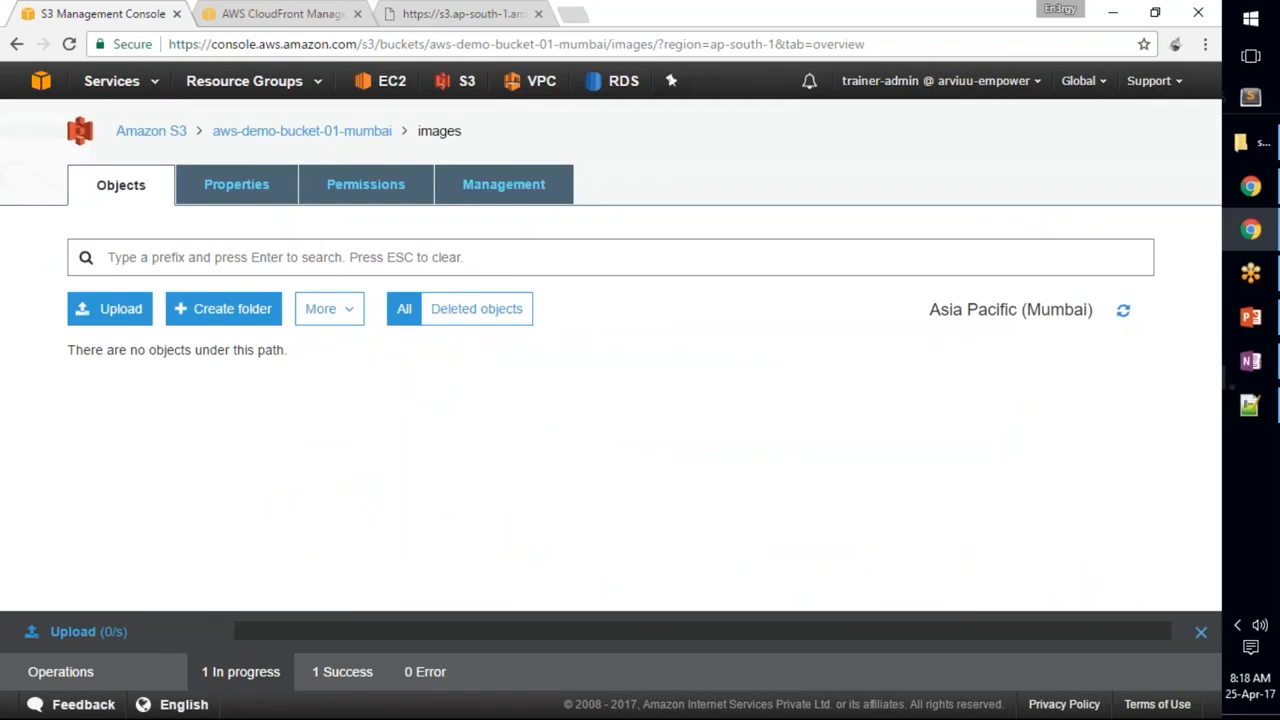
- Return to the CloudFront console tab and start creating a distribution
{"action": "left_click", "coordinate": [318, 12]}
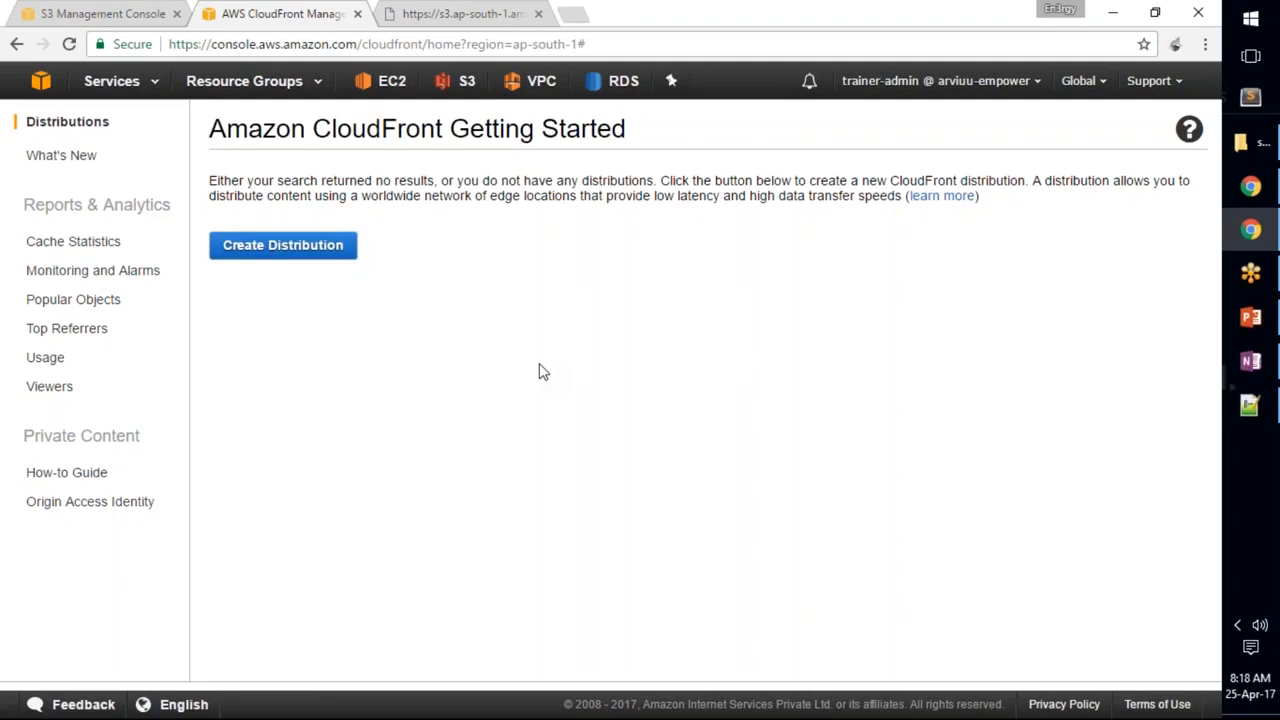
{"action": "left_click", "coordinate": [316, 245]}
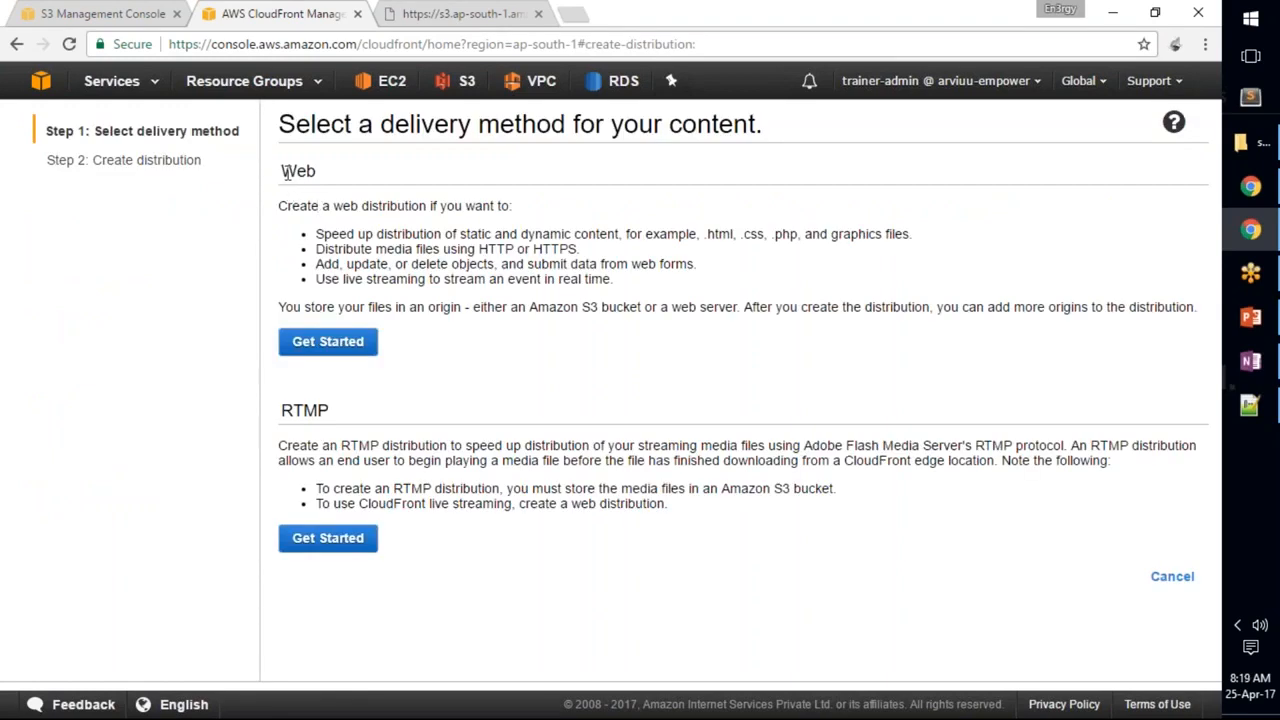
- Examine the Web and RTMP delivery method descriptions, especially the Adobe Flash Media Server's RTMP protocol requirement
{"action": "left_click_drag", "start_coordinate": [284, 177], "coordinate": [608, 310]}
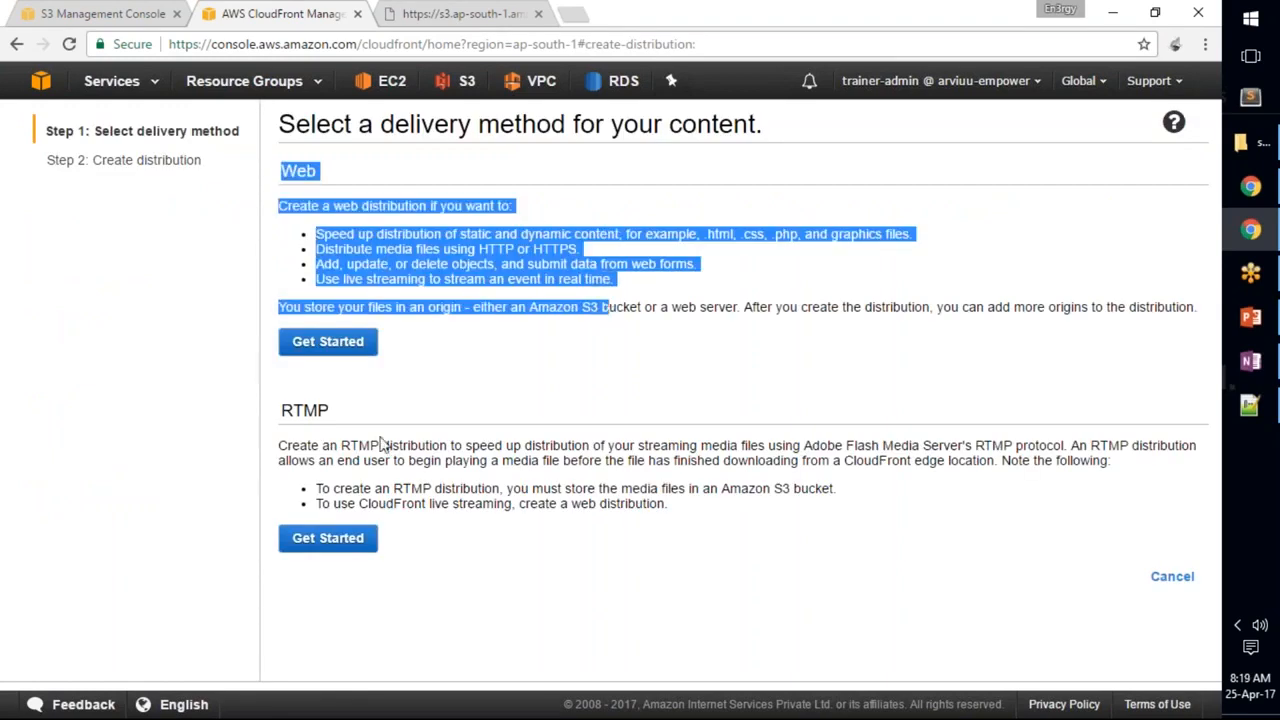
{"action": "left_click", "coordinate": [336, 447]}
{"action": "left_click_drag", "start_coordinate": [280, 412], "coordinate": [380, 446]}
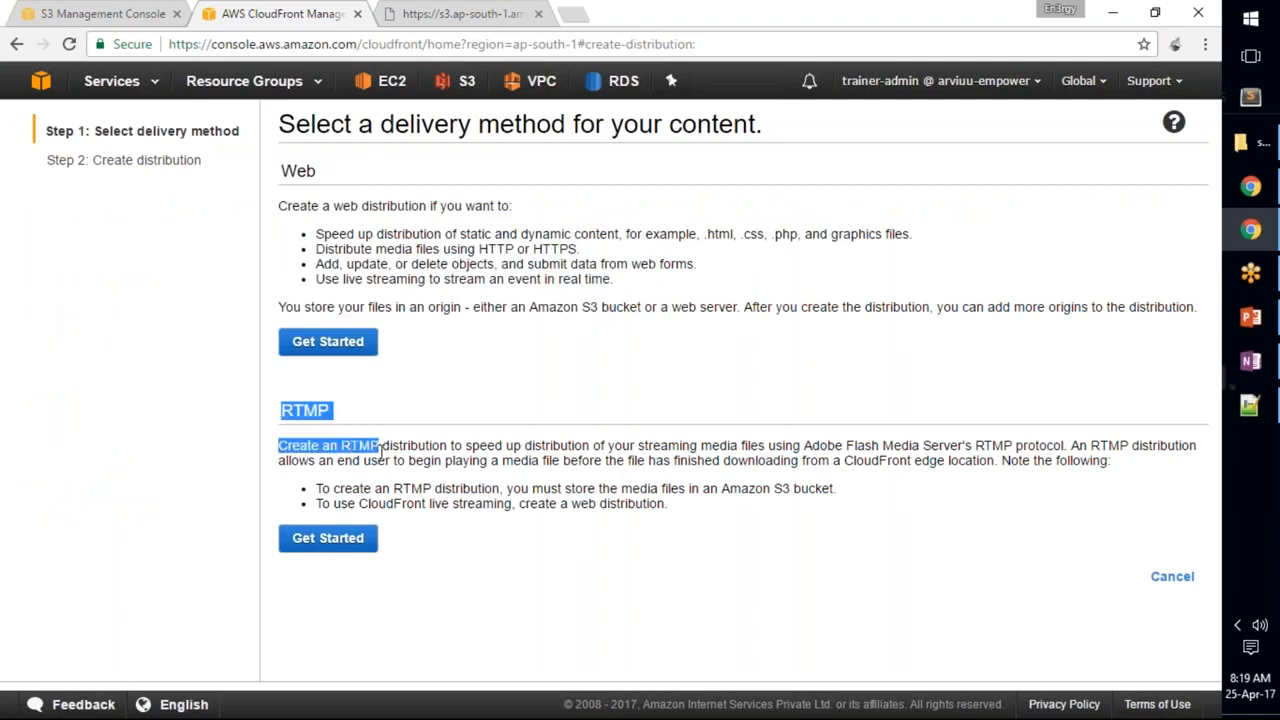
{"action": "left_click", "coordinate": [437, 458]}
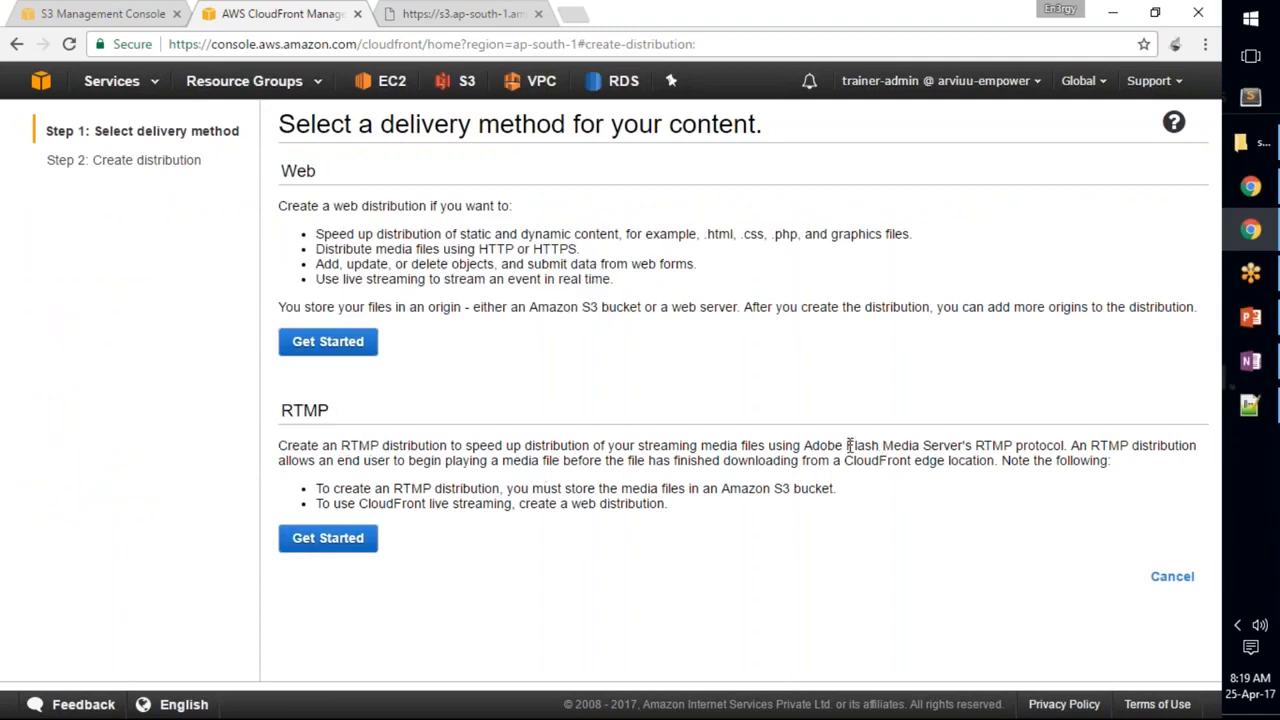
{"action": "left_click_drag", "start_coordinate": [806, 445], "coordinate": [1065, 447]}
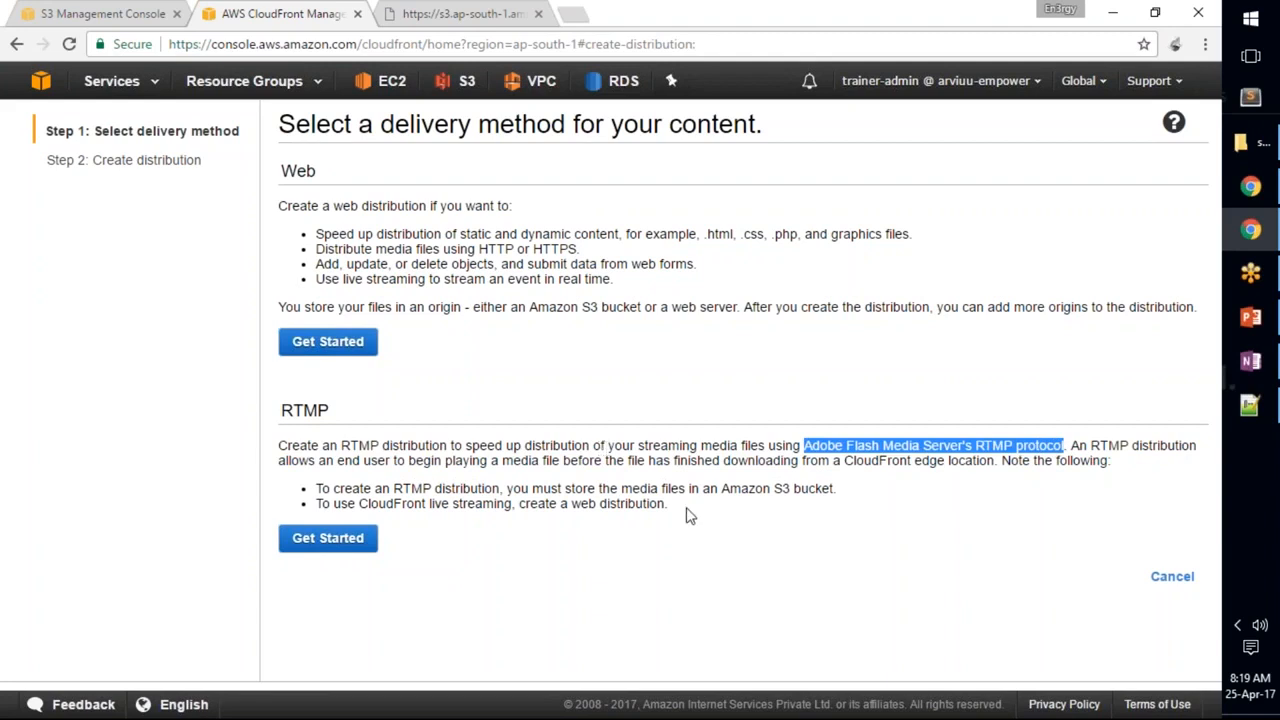
{"action": "left_click_drag", "start_coordinate": [667, 506], "coordinate": [549, 489]}
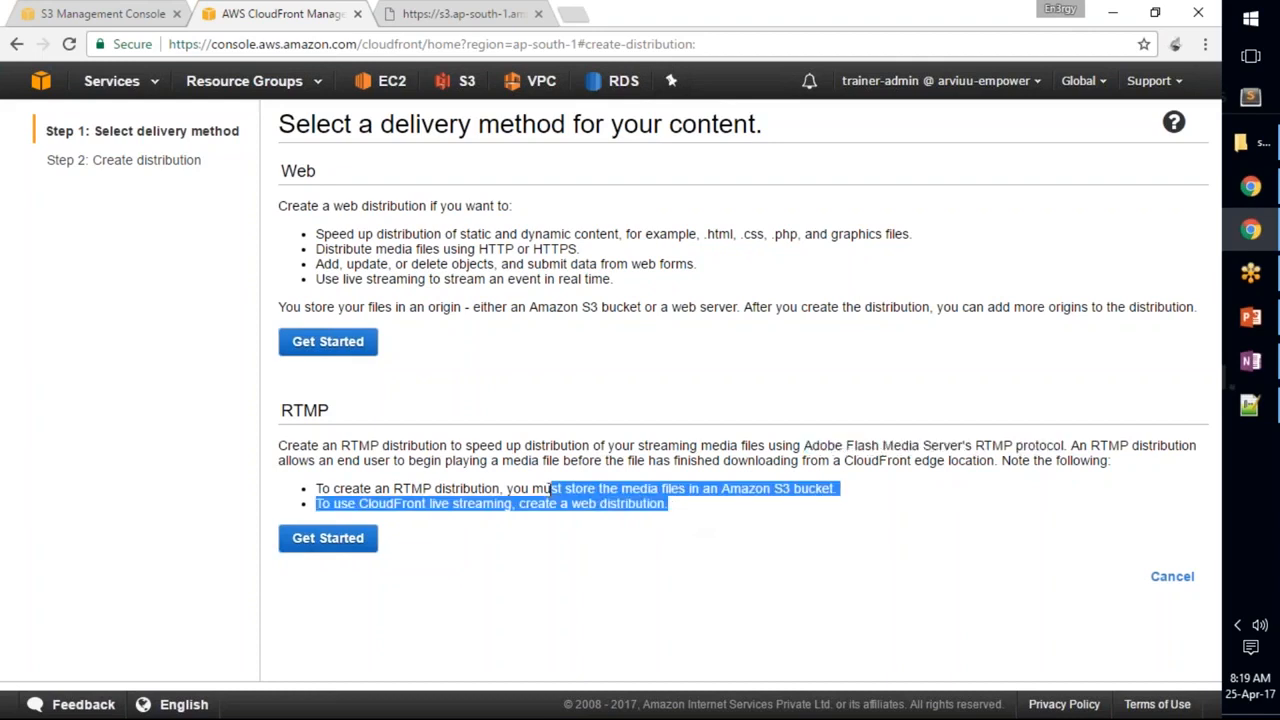
{"action": "left_click_drag", "start_coordinate": [804, 447], "coordinate": [1068, 447]}
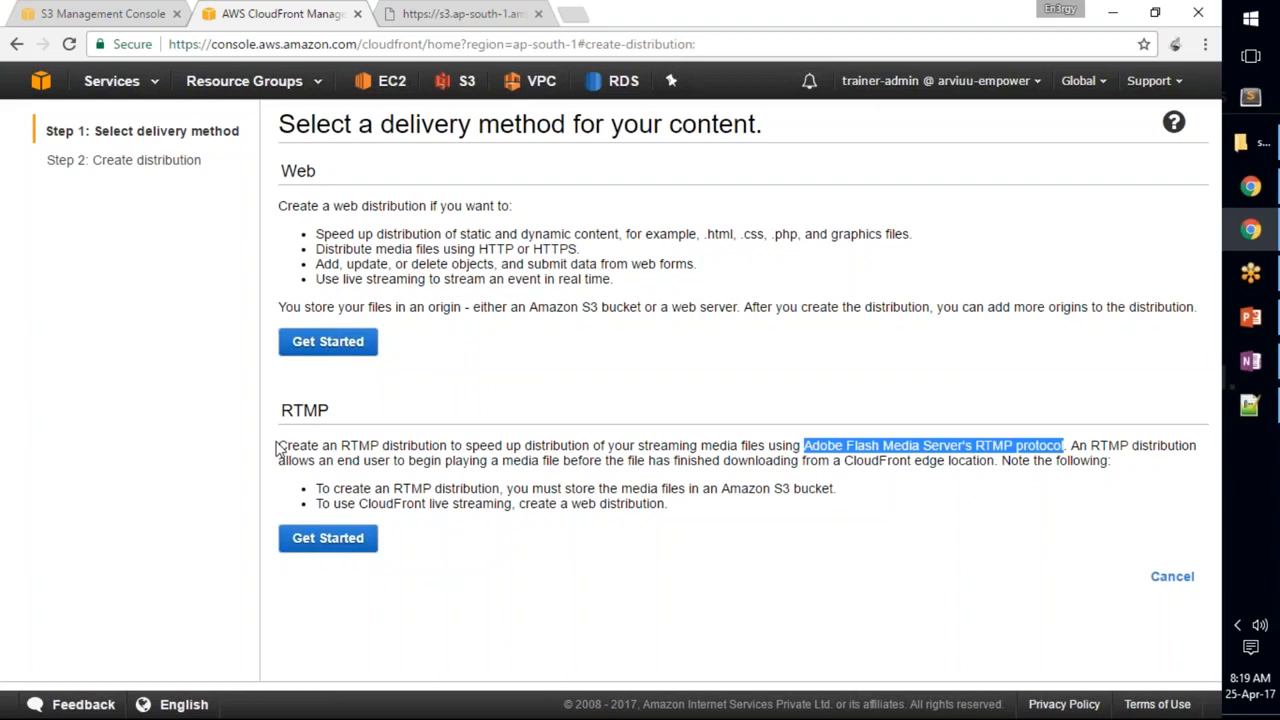
{"action": "left_click_drag", "start_coordinate": [278, 448], "coordinate": [443, 447]}
{"action": "left_click", "coordinate": [470, 452]}
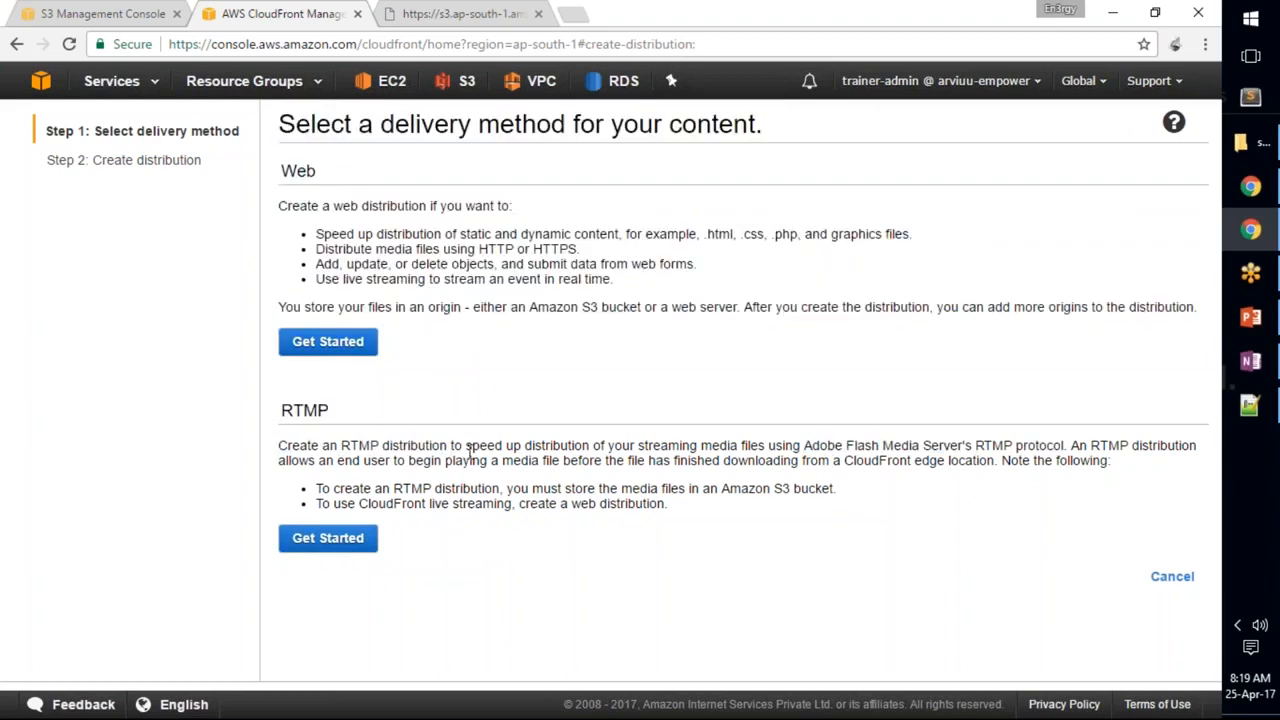
- Review the RTMP protocol and HTTP/HTTPS notes, and start a distribution with the Web delivery method
{"action": "left_click_drag", "start_coordinate": [806, 450], "coordinate": [1070, 441]}
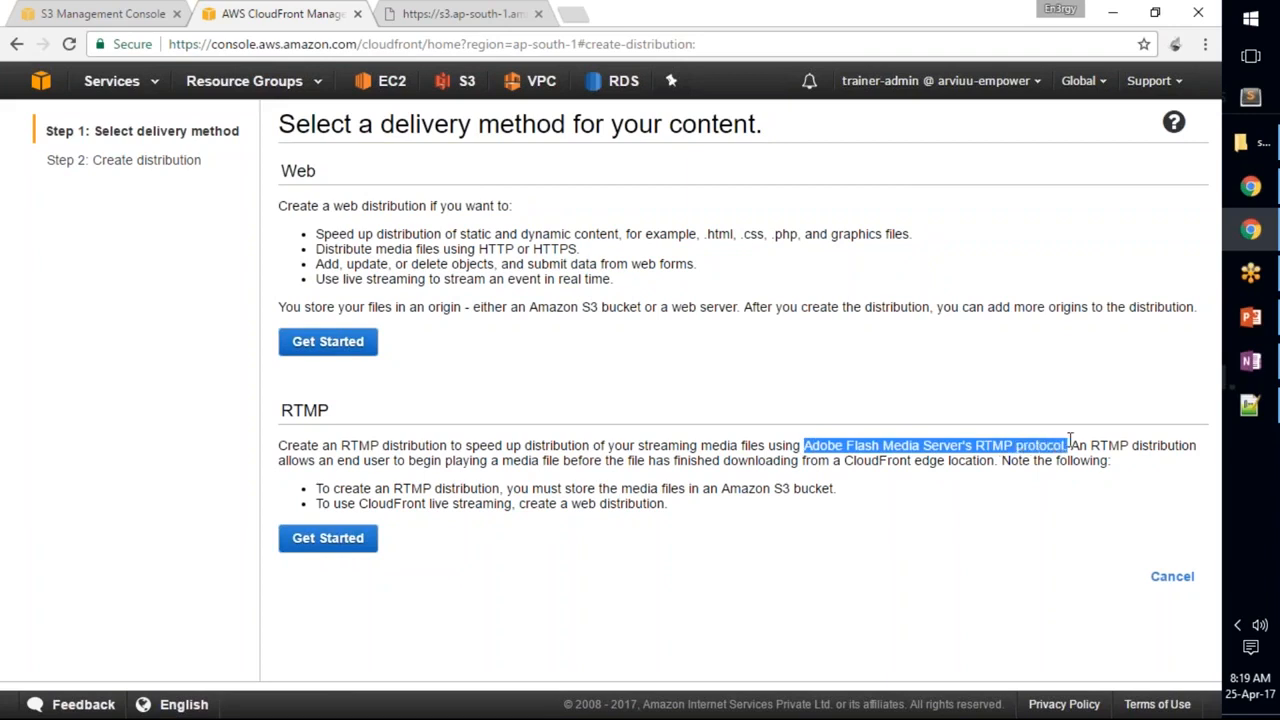
{"action": "left_click", "coordinate": [610, 488]}
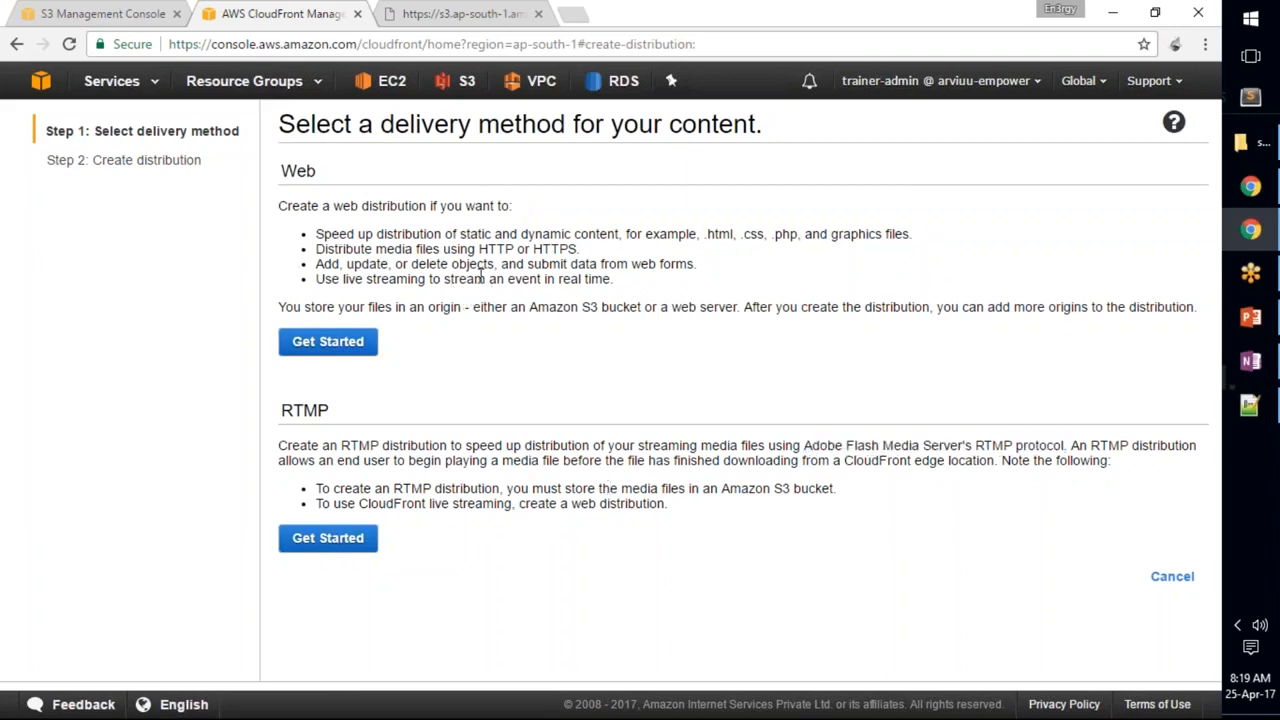
{"action": "left_click_drag", "start_coordinate": [479, 249], "coordinate": [518, 258]}
{"action": "left_click", "coordinate": [320, 347]}
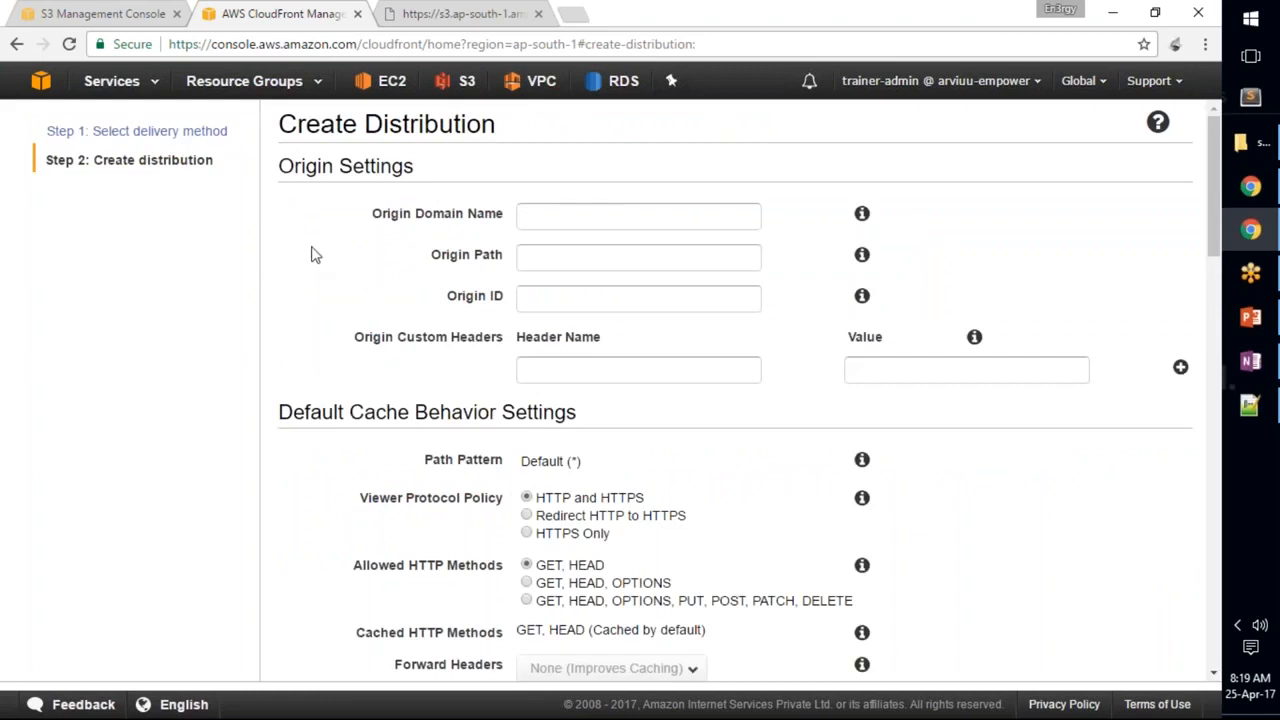
- Set the origin domain name to the aws-demo-bucket-01-mumbai S3 bucket in the Origin Settings
{"action": "left_click_drag", "start_coordinate": [282, 166], "coordinate": [451, 185]}
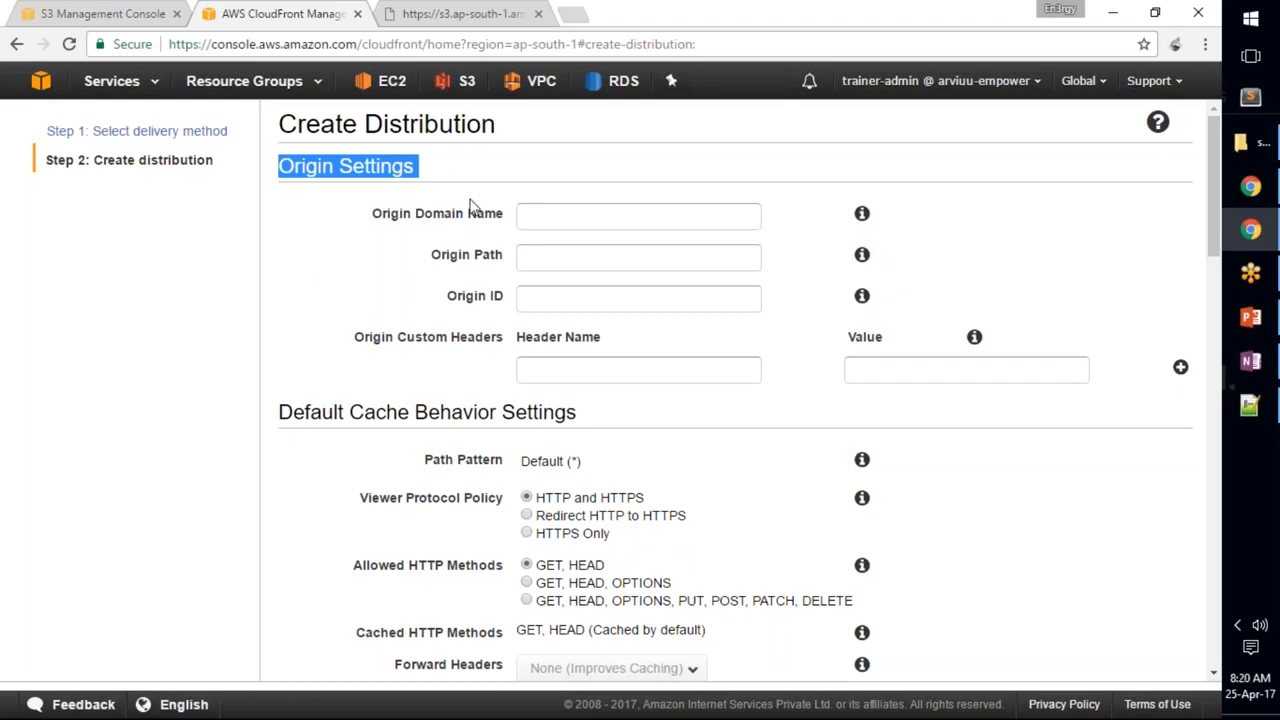
{"action": "left_click", "coordinate": [546, 215]}
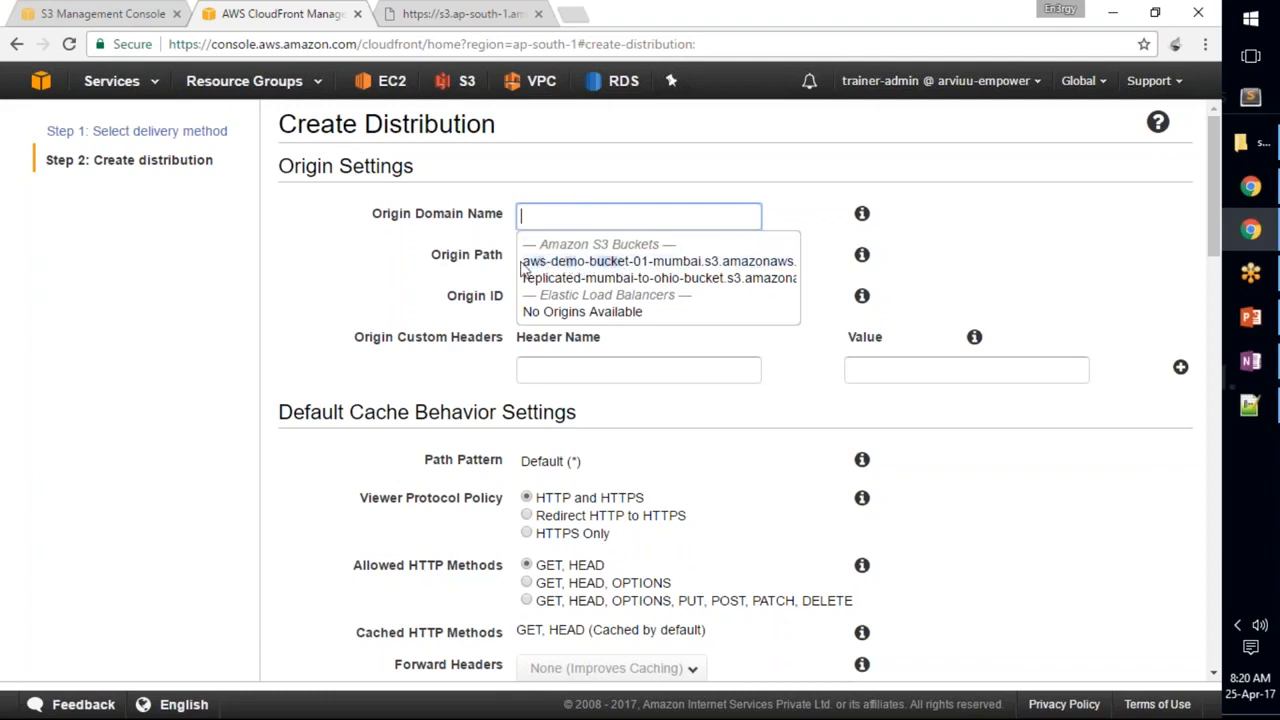
{"action": "left_click", "coordinate": [624, 262]}
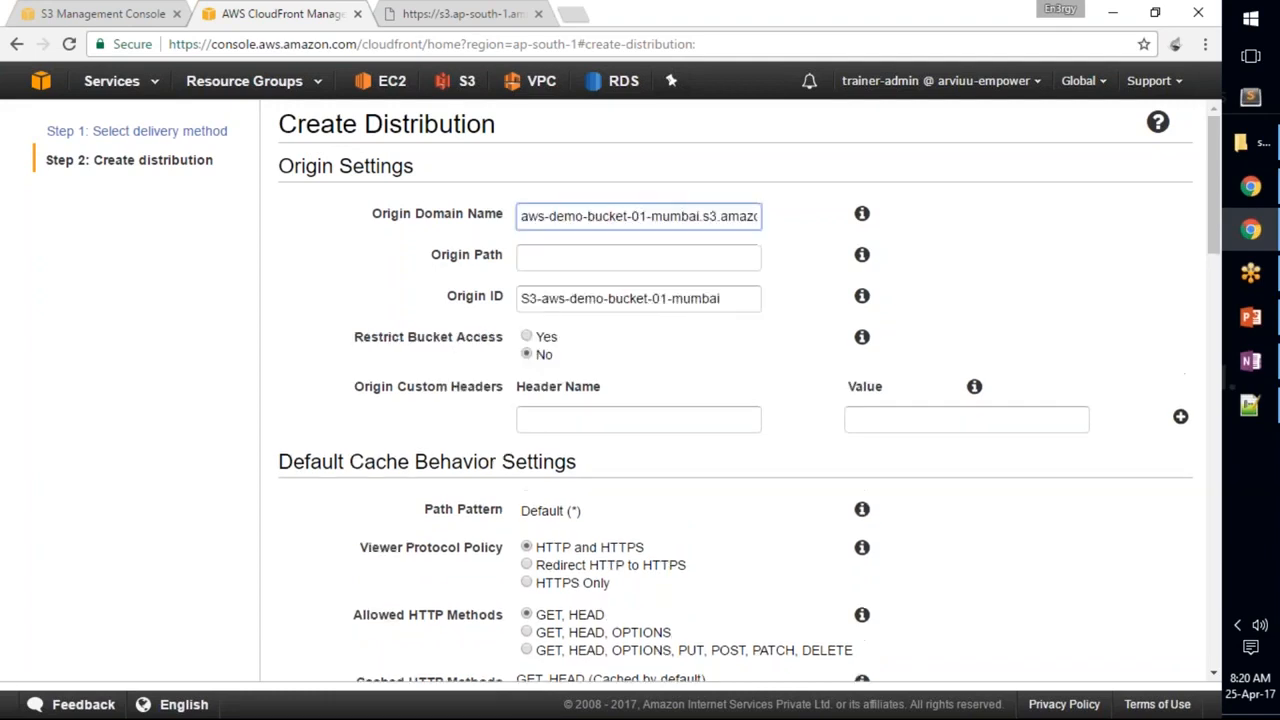
- Compare the bucket name in the index.html page's URL with the origin domain name, and reselect the aws-demo-bucket-01-mumbai origin
{"action": "left_click", "coordinate": [471, 14]}
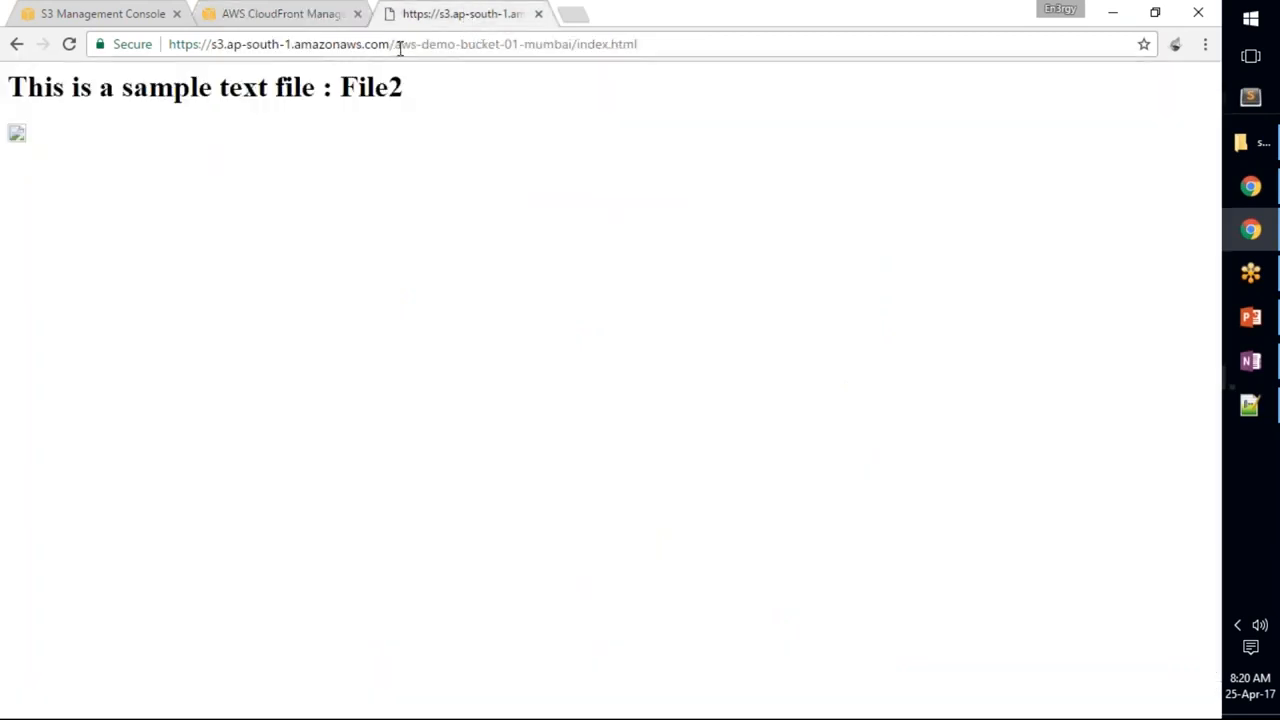
{"action": "left_click_drag", "start_coordinate": [399, 47], "coordinate": [566, 50]}
{"action": "left_click", "coordinate": [286, 18]}
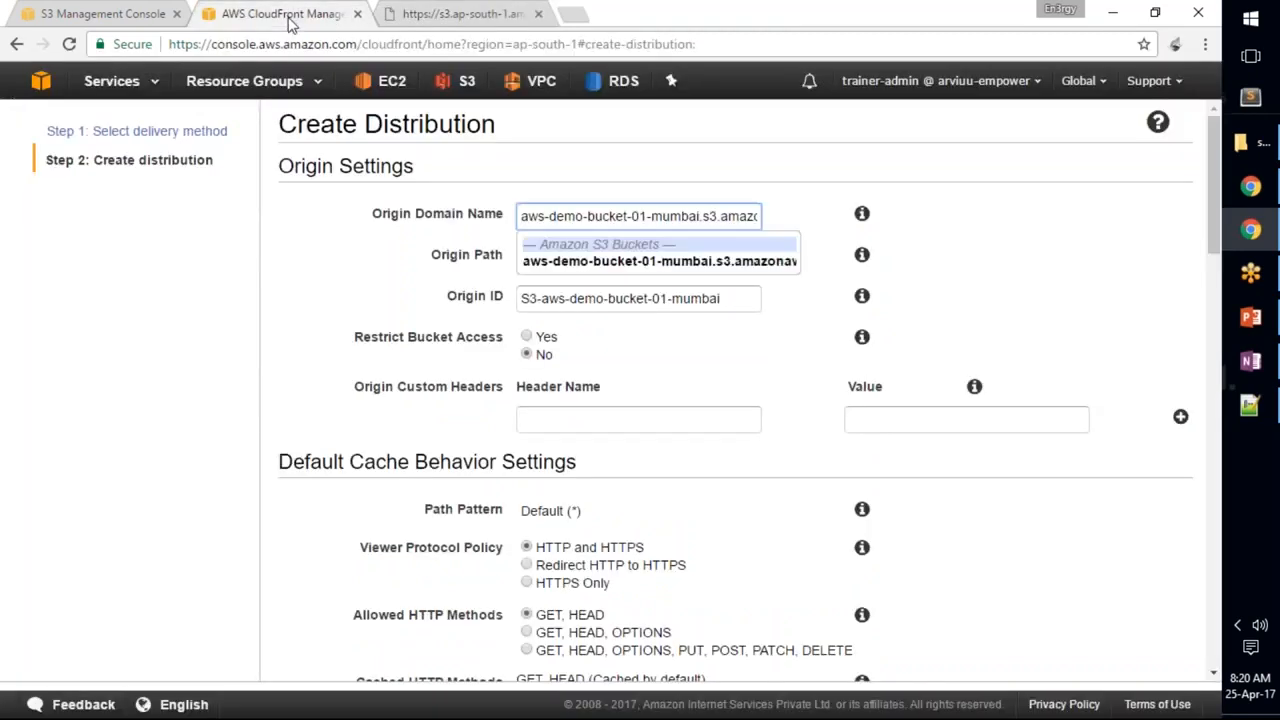
{"action": "left_click", "coordinate": [590, 261]}
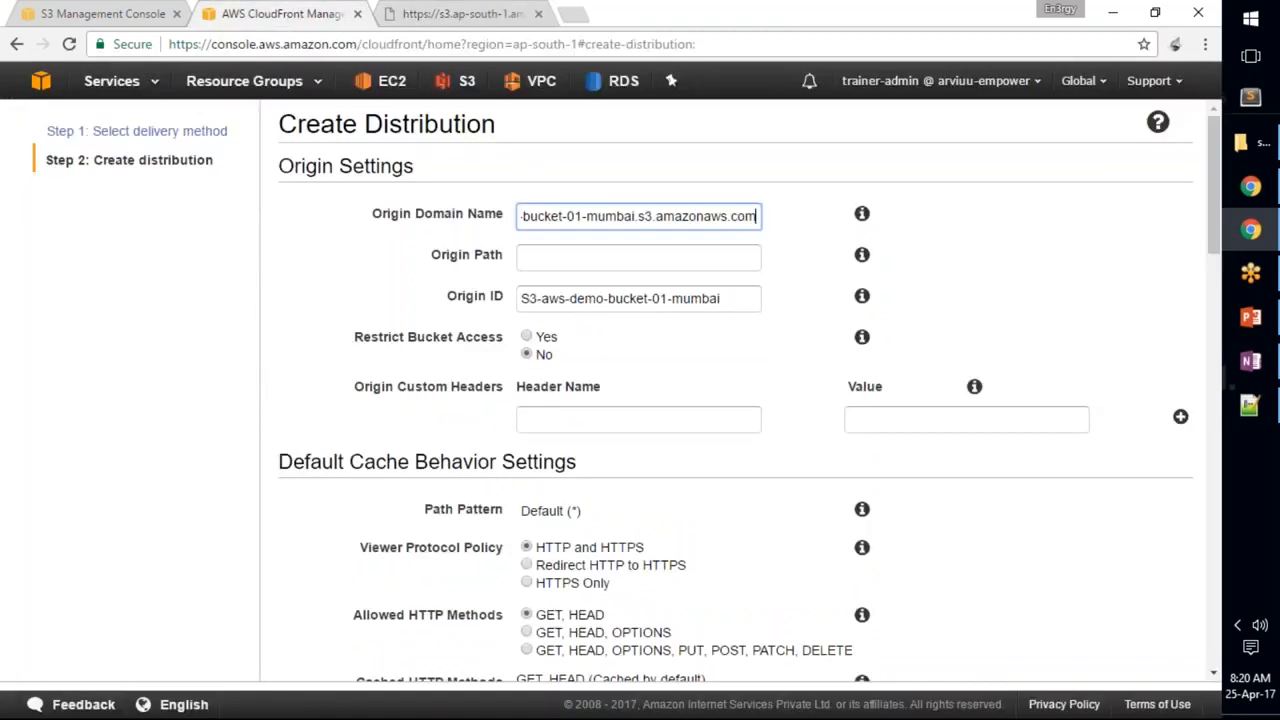
- Read the Origin Path help on directory names, try / as the path, and clear the field again
{"action": "left_click", "coordinate": [587, 260]}
{"action": "left_click", "coordinate": [861, 256]}
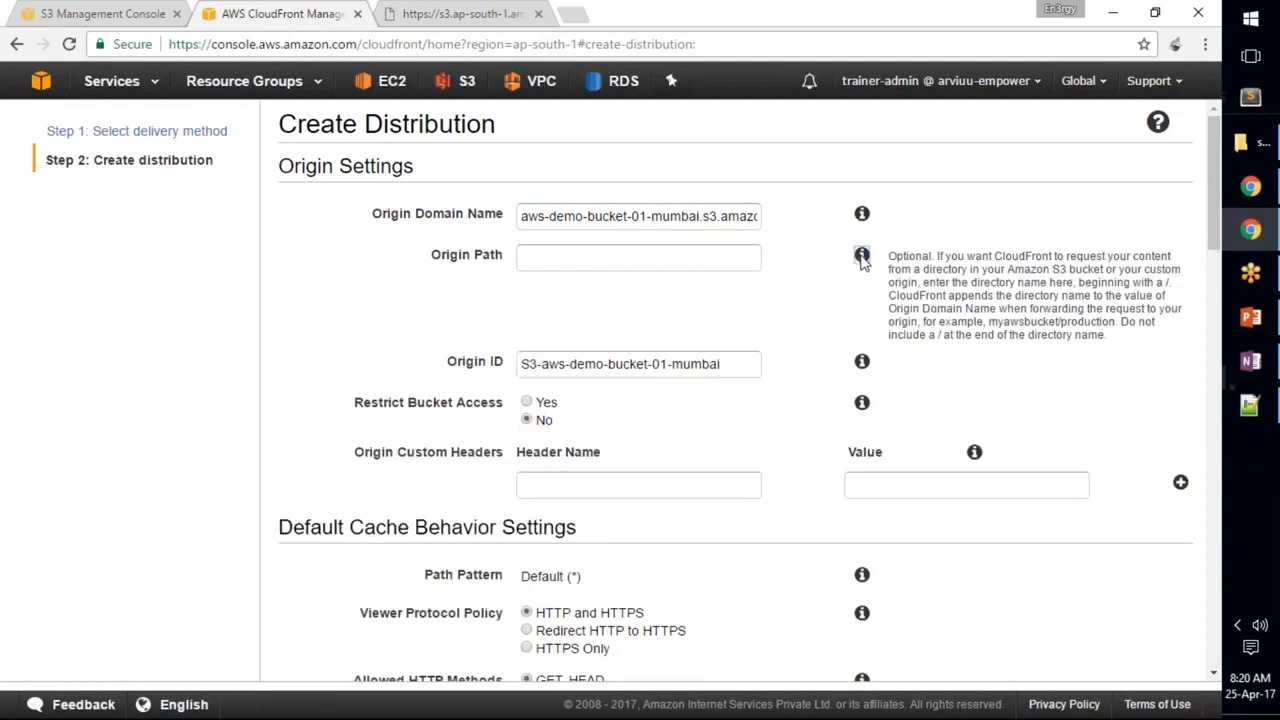
{"action": "left_click", "coordinate": [640, 258]}
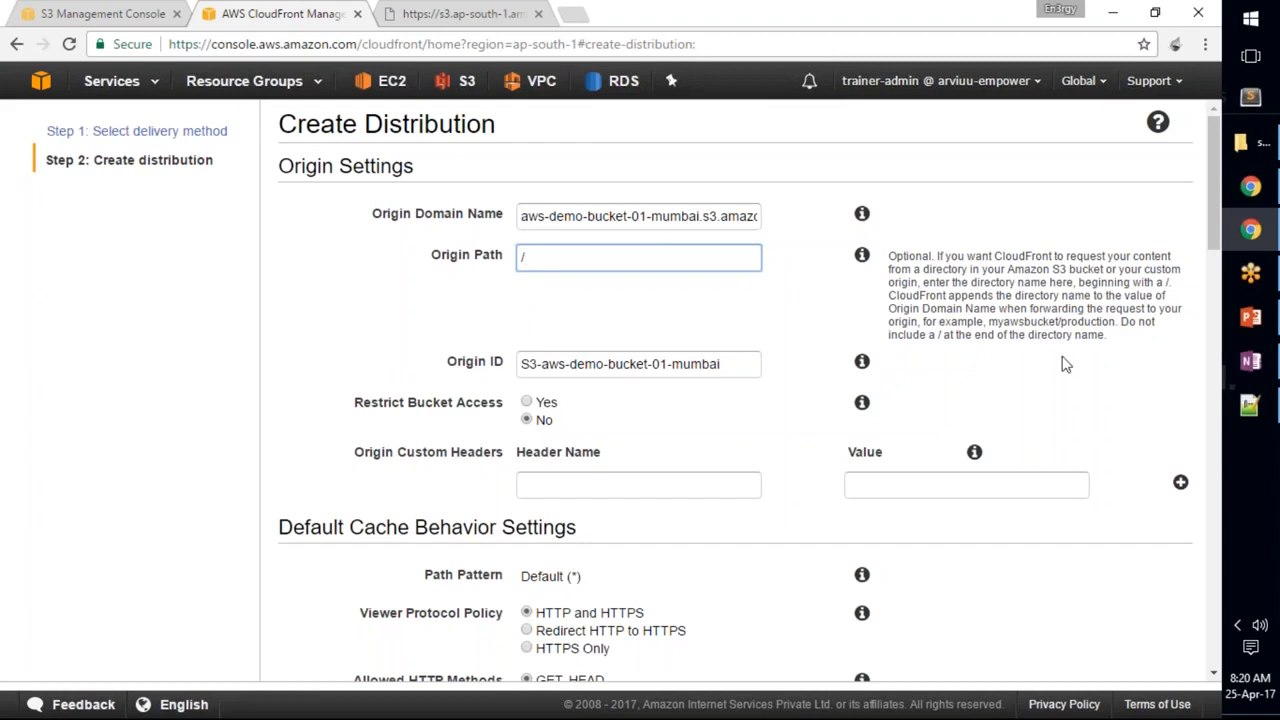
{"action": "left_click_drag", "start_coordinate": [1082, 283], "coordinate": [1160, 294]}
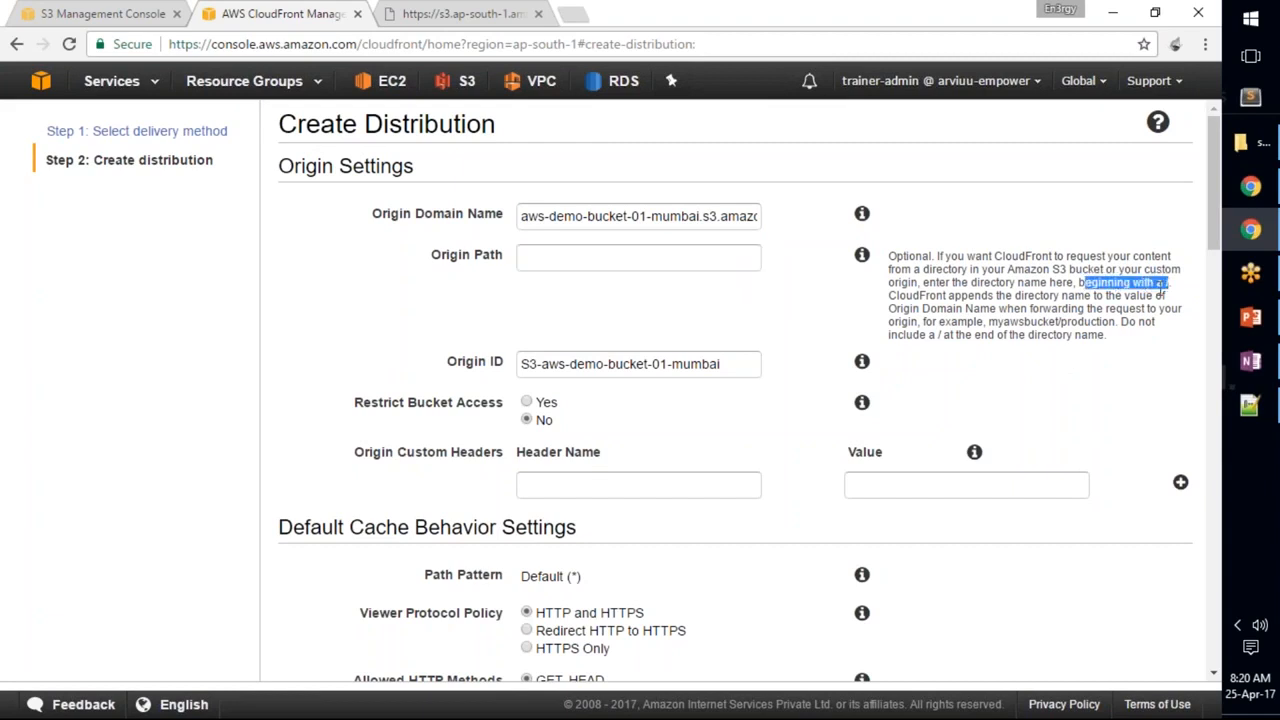
{"action": "left_click_drag", "start_coordinate": [991, 307], "coordinate": [1062, 298]}
{"action": "left_click", "coordinate": [1004, 304]}
{"action": "left_click", "coordinate": [563, 258]}
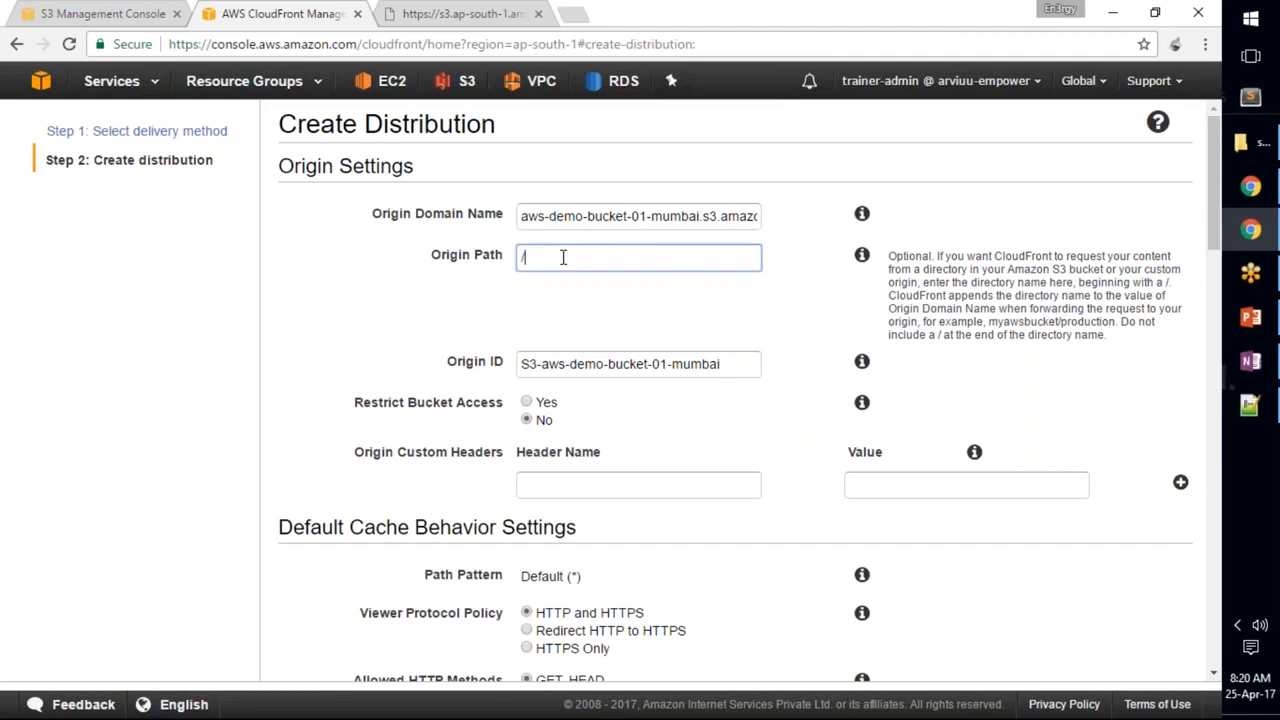
{"action": "key", "text": "BackSpace"}
- Review the Origin ID and the origin domain name filled in for the bucket
{"action": "left_click_drag", "start_coordinate": [527, 366], "coordinate": [694, 366]}
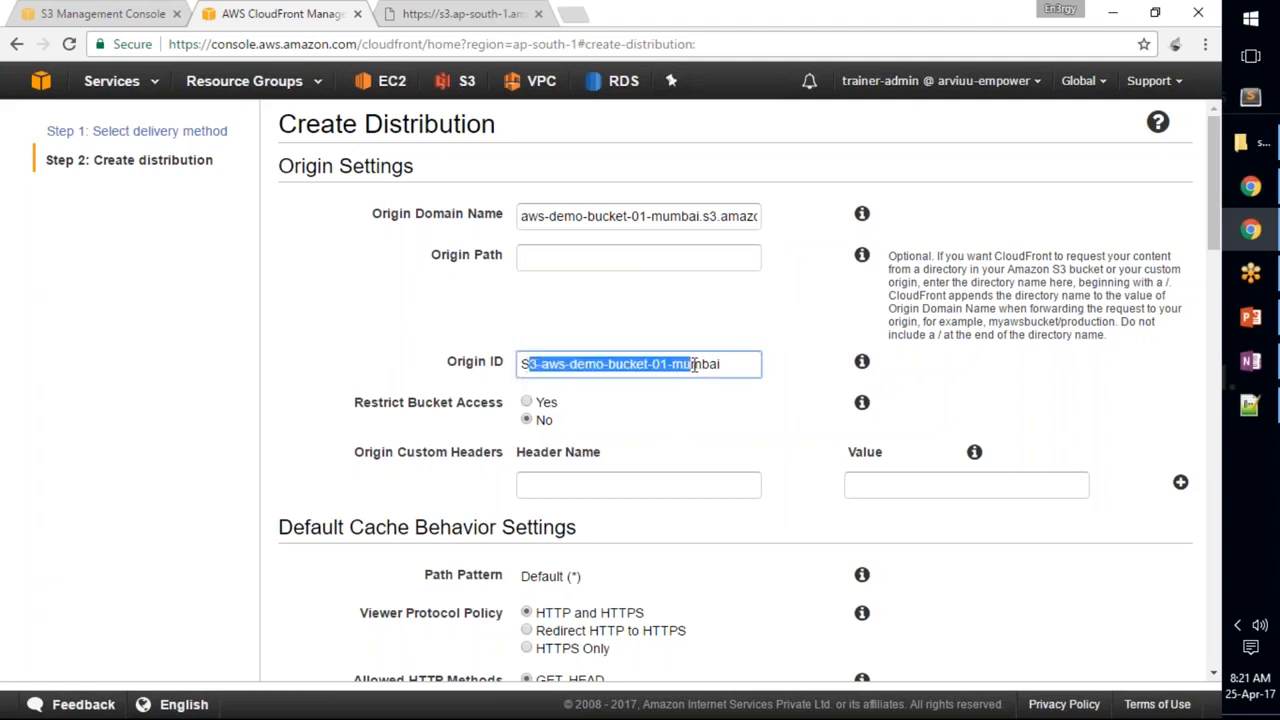
{"action": "left_click", "coordinate": [617, 222]}
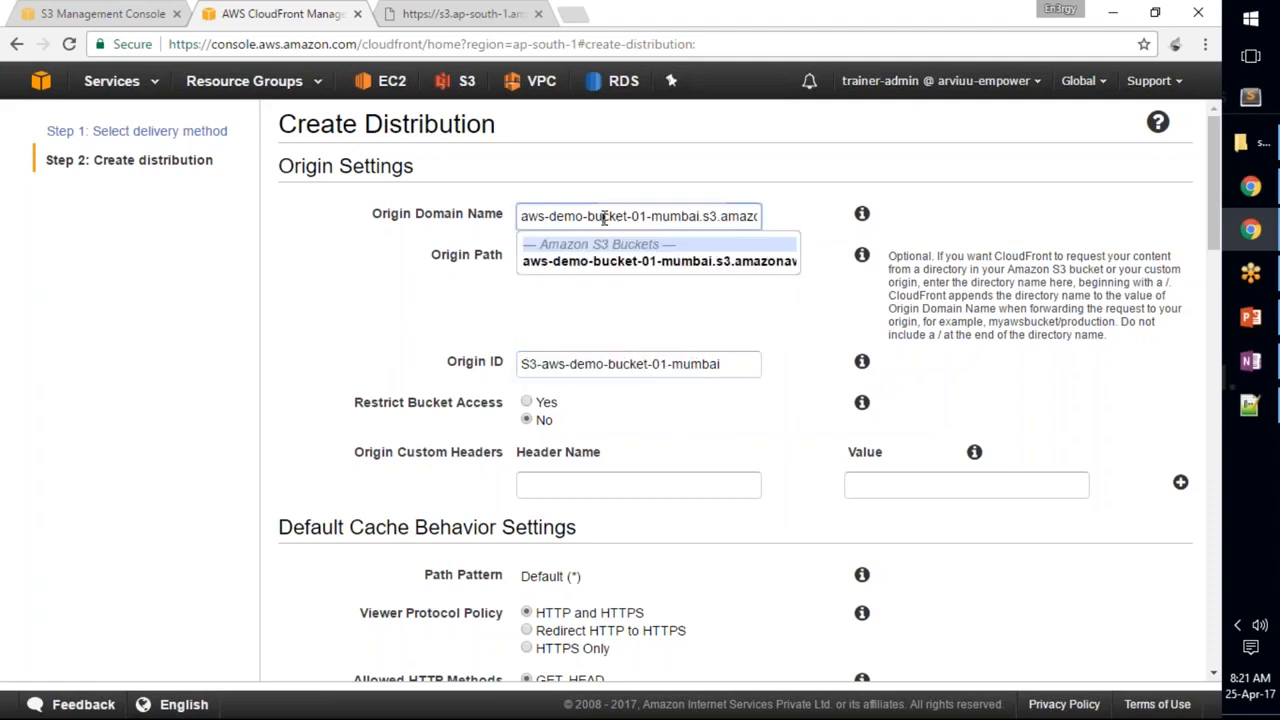
{"action": "left_click", "coordinate": [600, 330]}
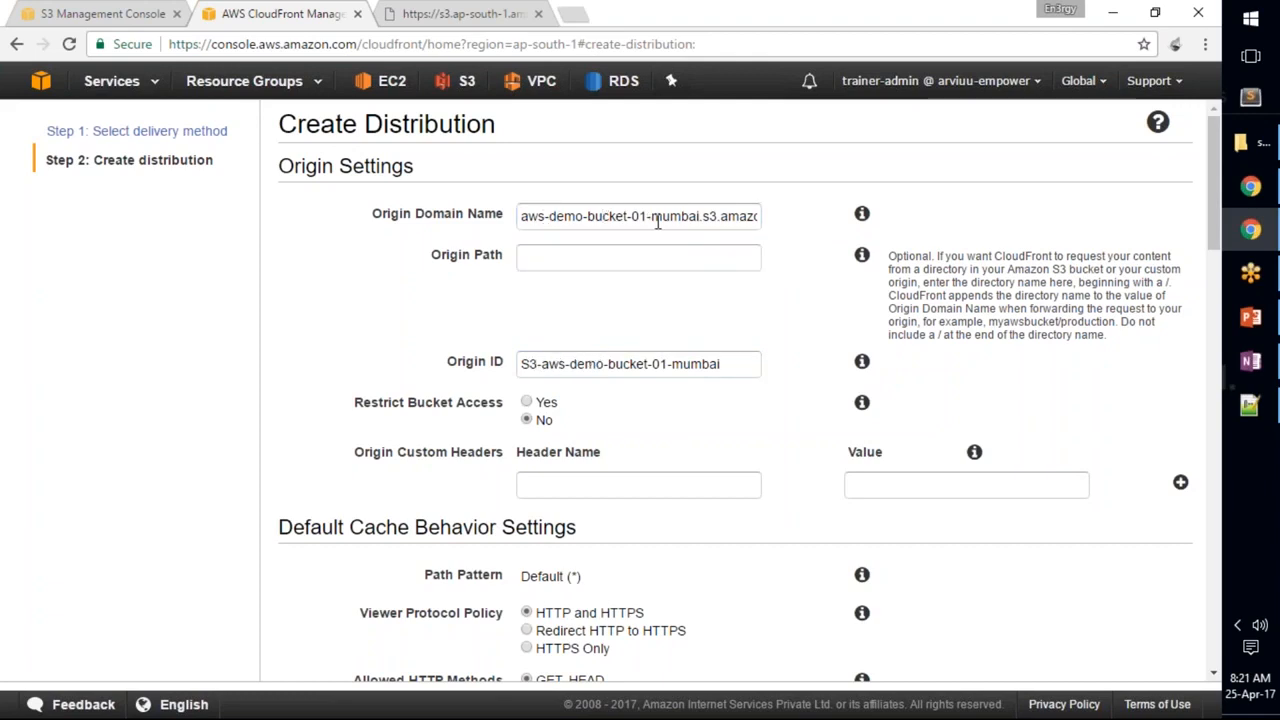
- Try Restrict Bucket Access set to Yes, review the setting against the origin domain, and switch it back to No
{"action": "left_click", "coordinate": [527, 402]}
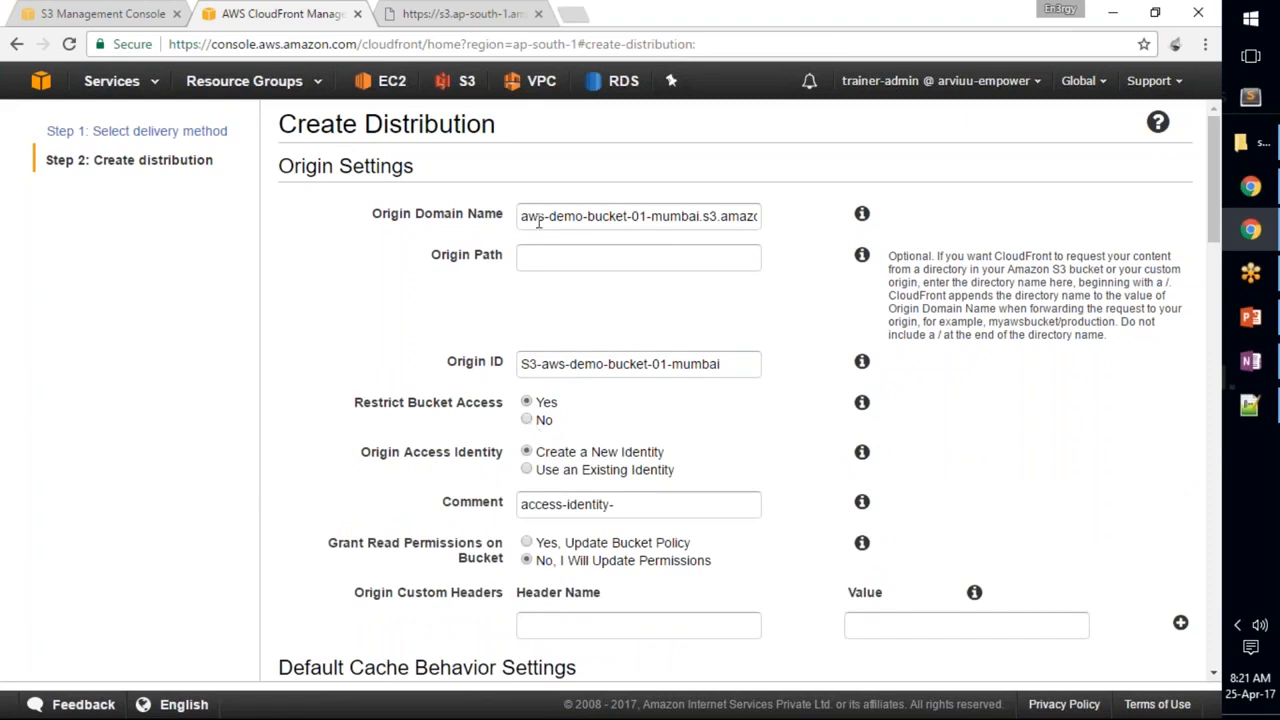
{"action": "left_click_drag", "start_coordinate": [521, 221], "coordinate": [759, 215]}
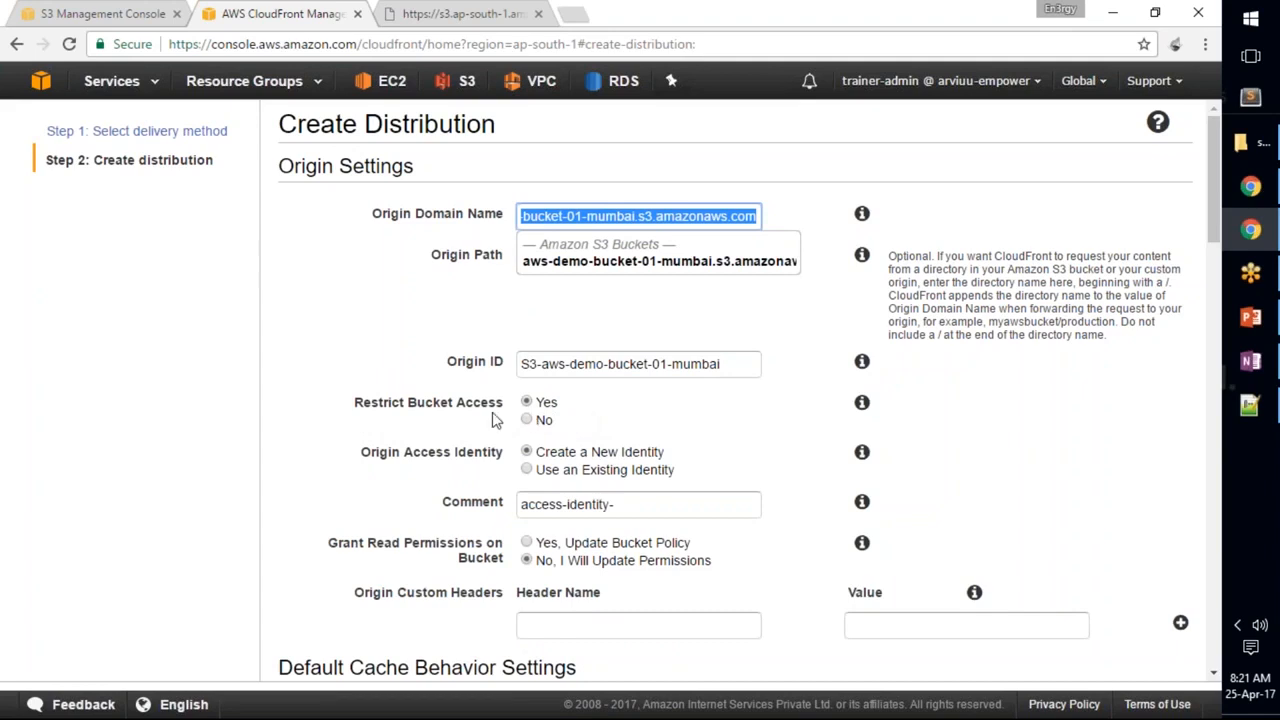
{"action": "left_click_drag", "start_coordinate": [355, 402], "coordinate": [498, 403]}
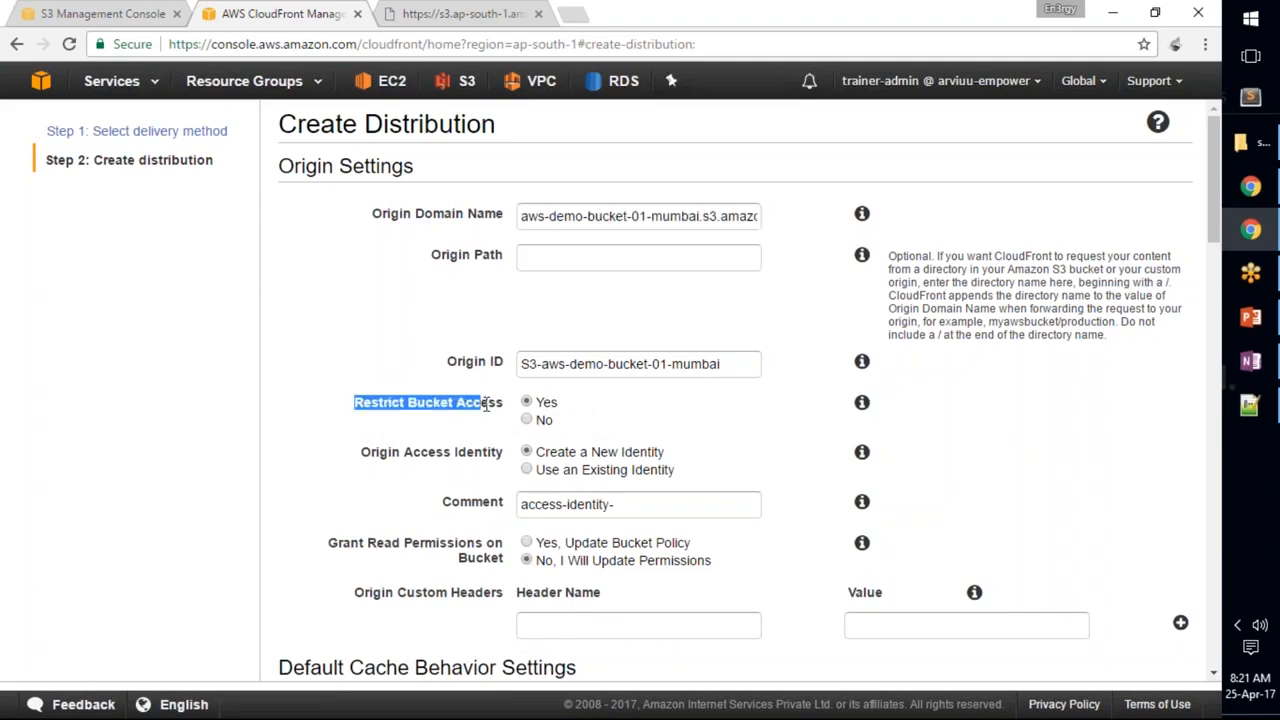
{"action": "left_click", "coordinate": [528, 421]}
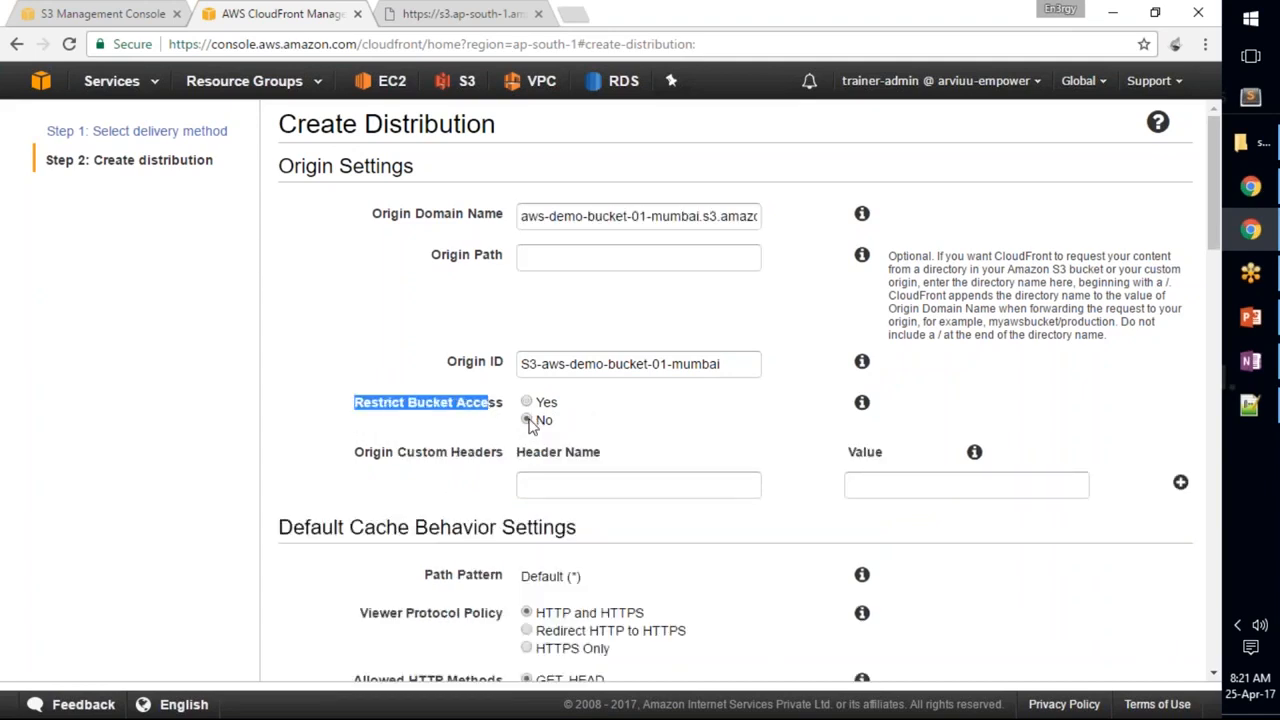
- In the S3 console, inspect the details and permissions of dna.jpg in the images folder, and return to the bucket's root
{"action": "left_click", "coordinate": [110, 8]}
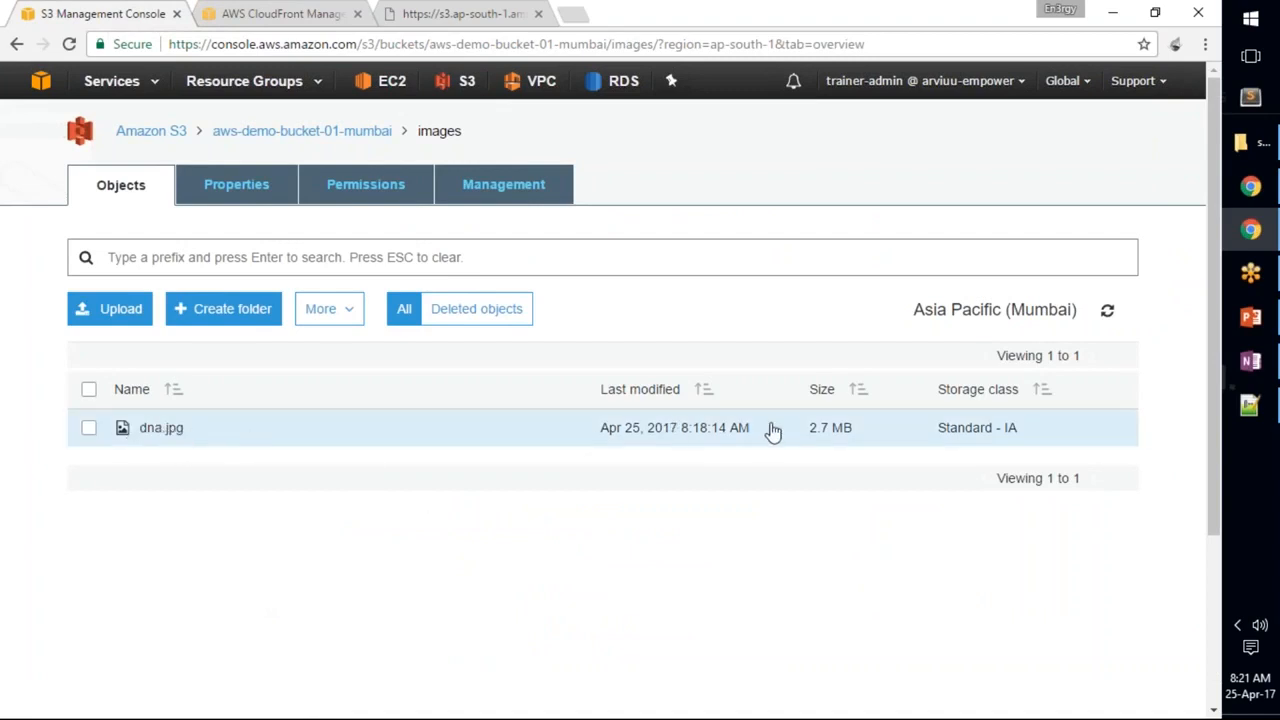
{"action": "left_click", "coordinate": [89, 430]}
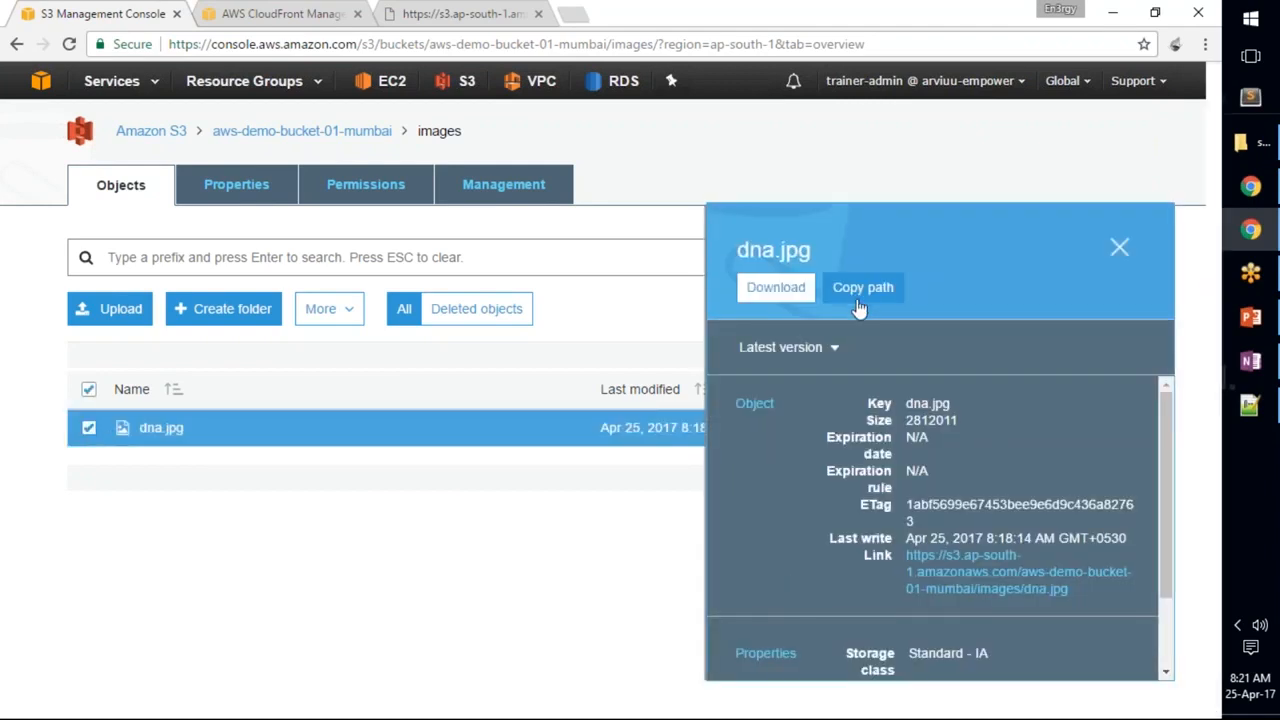
{"action": "left_click", "coordinate": [1119, 248]}
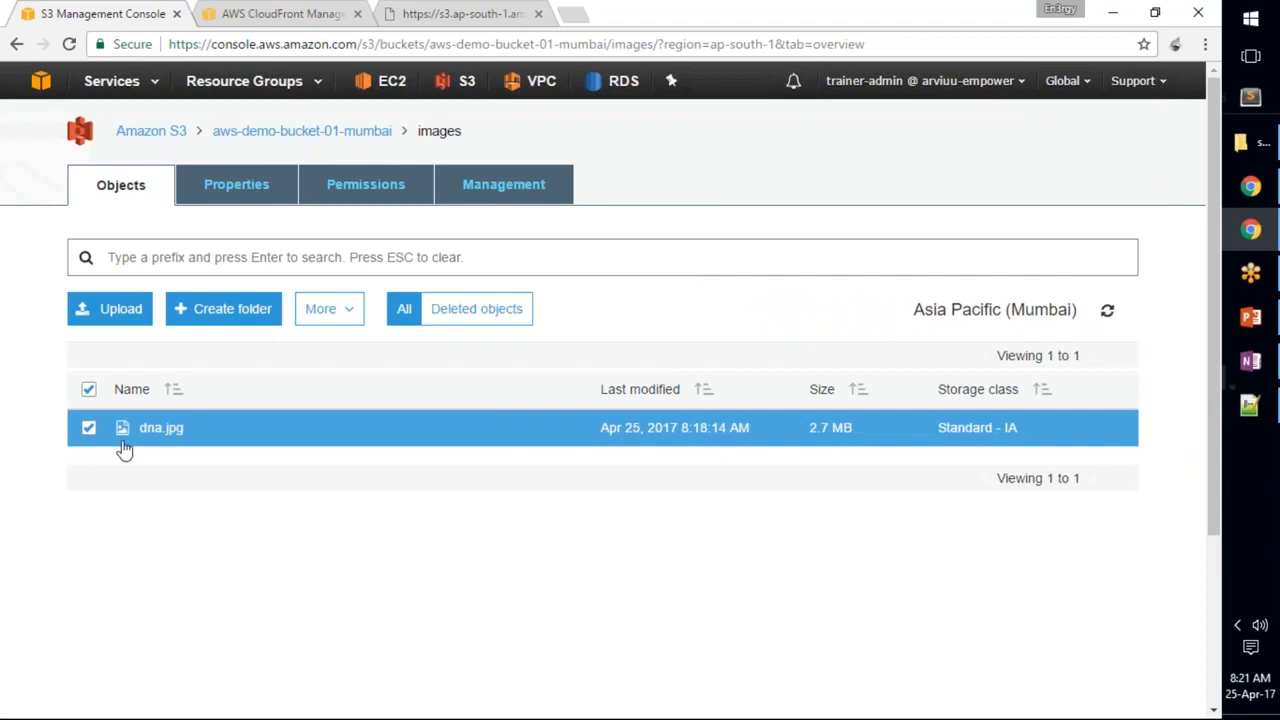
{"action": "left_click", "coordinate": [160, 430]}
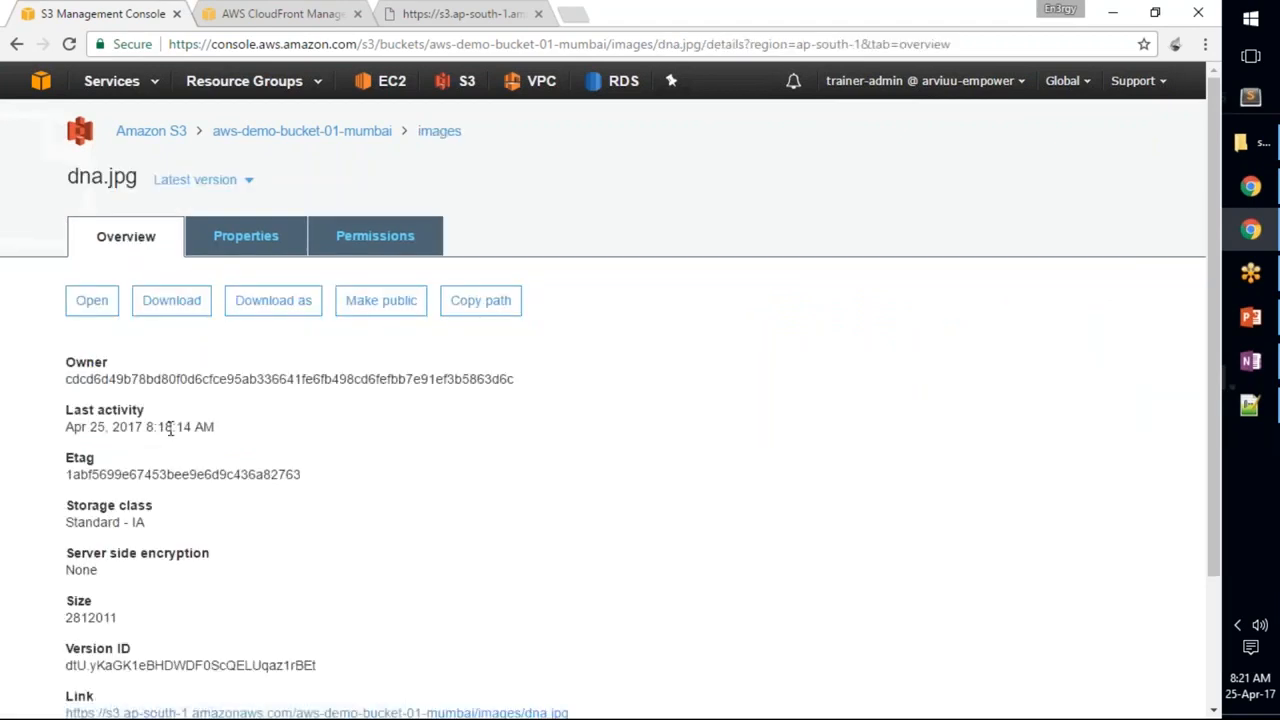
{"action": "left_click", "coordinate": [366, 250]}
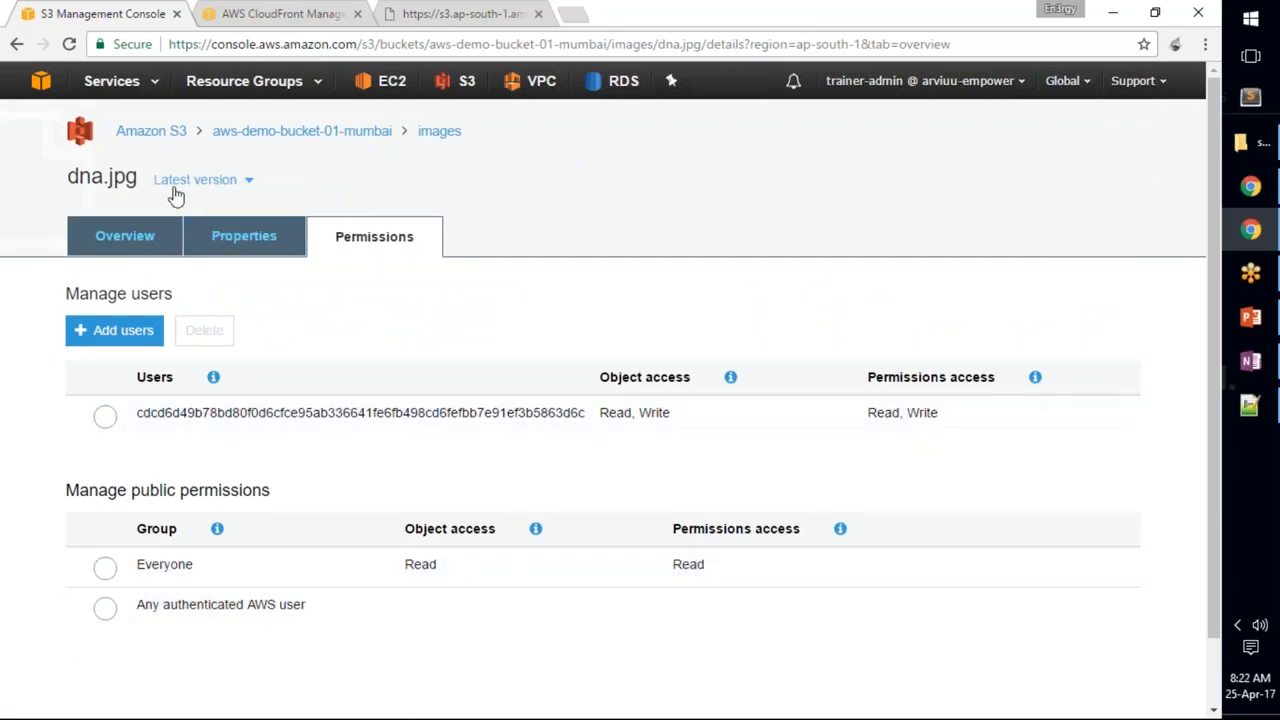
{"action": "left_click", "coordinate": [291, 140]}
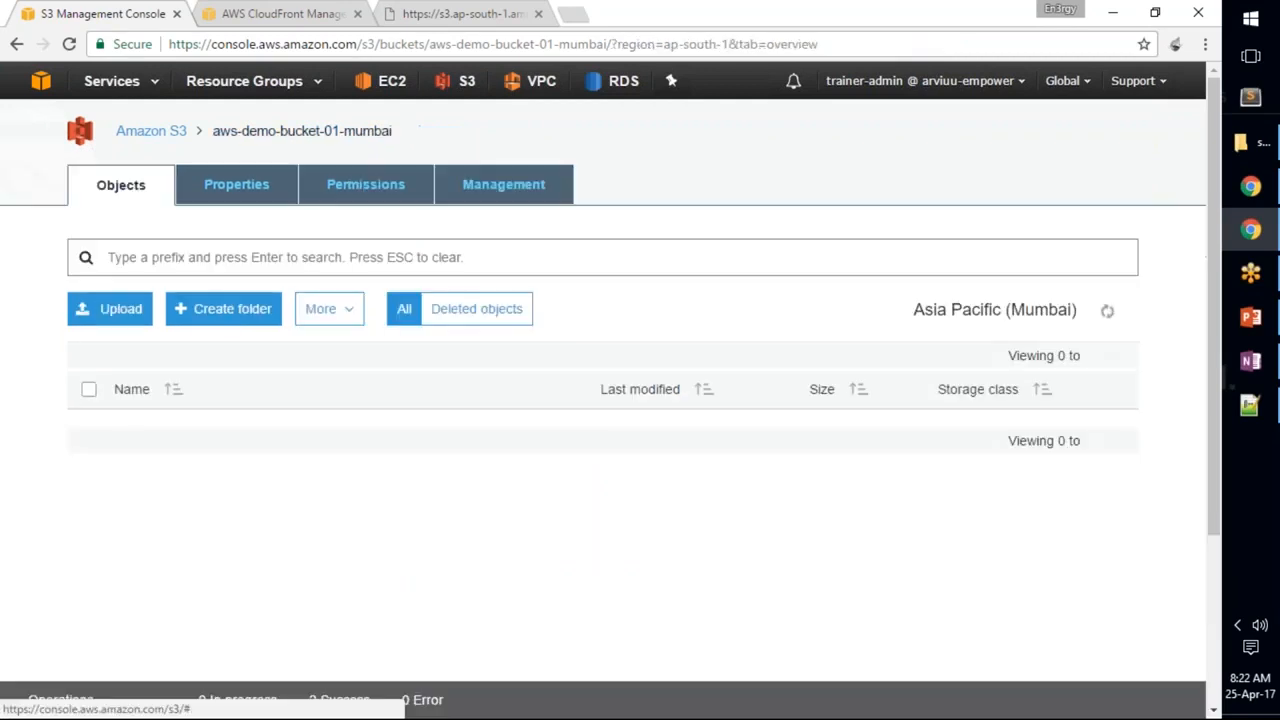
- Reload the index.html page from the S3 bucket to check whether its picture loads
{"action": "left_click", "coordinate": [440, 16]}
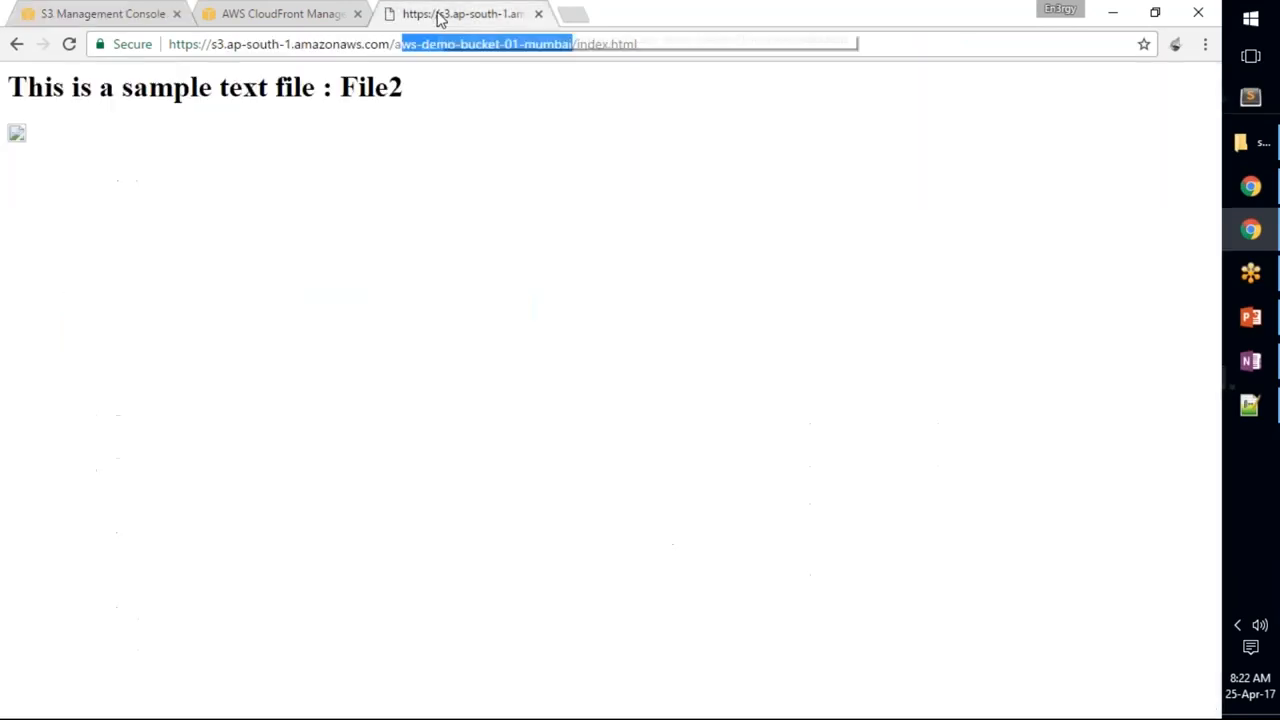
{"action": "left_click", "coordinate": [68, 46]}
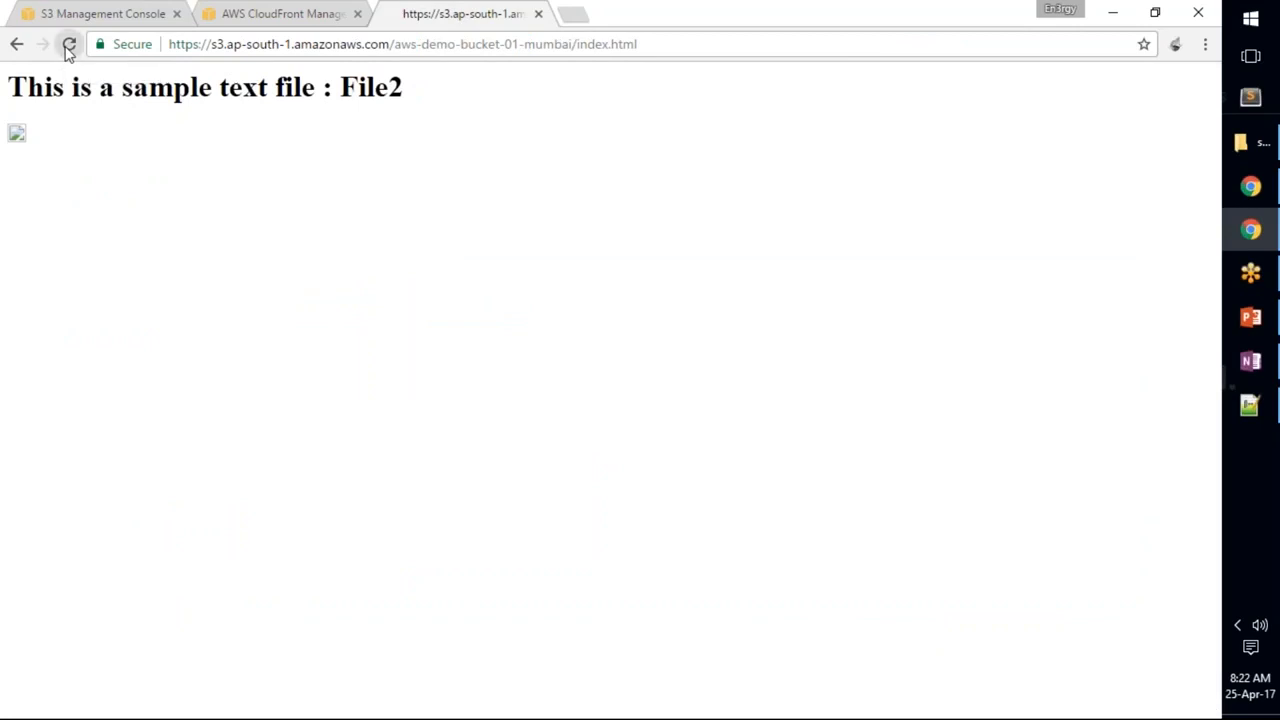
{"action": "left_click", "coordinate": [68, 46]}
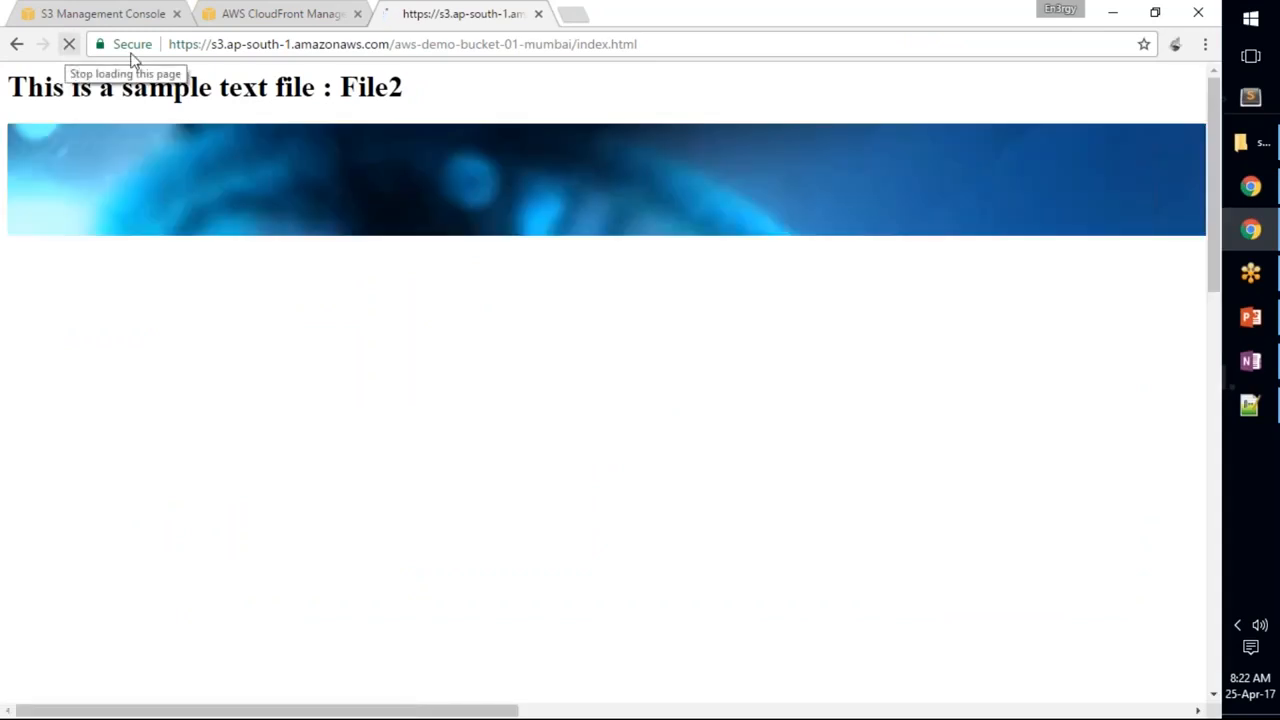
{"action": "left_click", "coordinate": [286, 12]}
{"action": "left_click", "coordinate": [416, 13]}
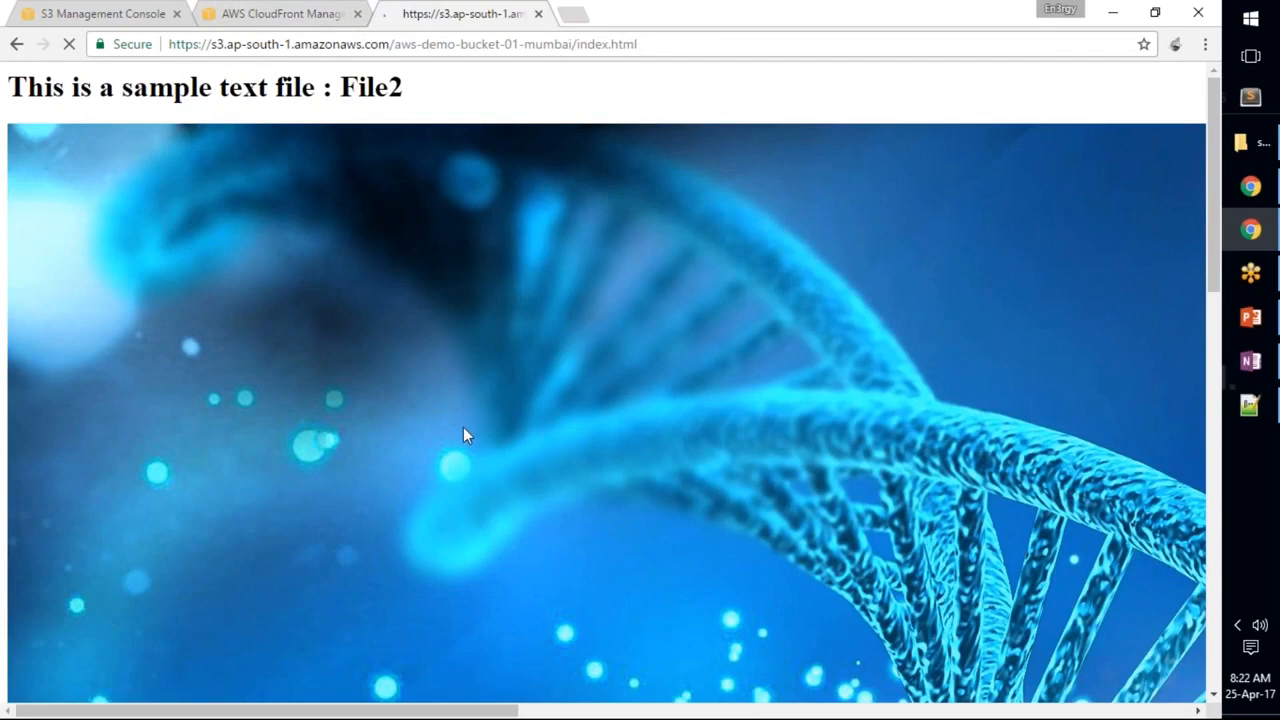
- Open the DNA picture in a new tab, examine its S3 URL, and return to the index.html page
{"action": "right_click", "coordinate": [123, 215]}
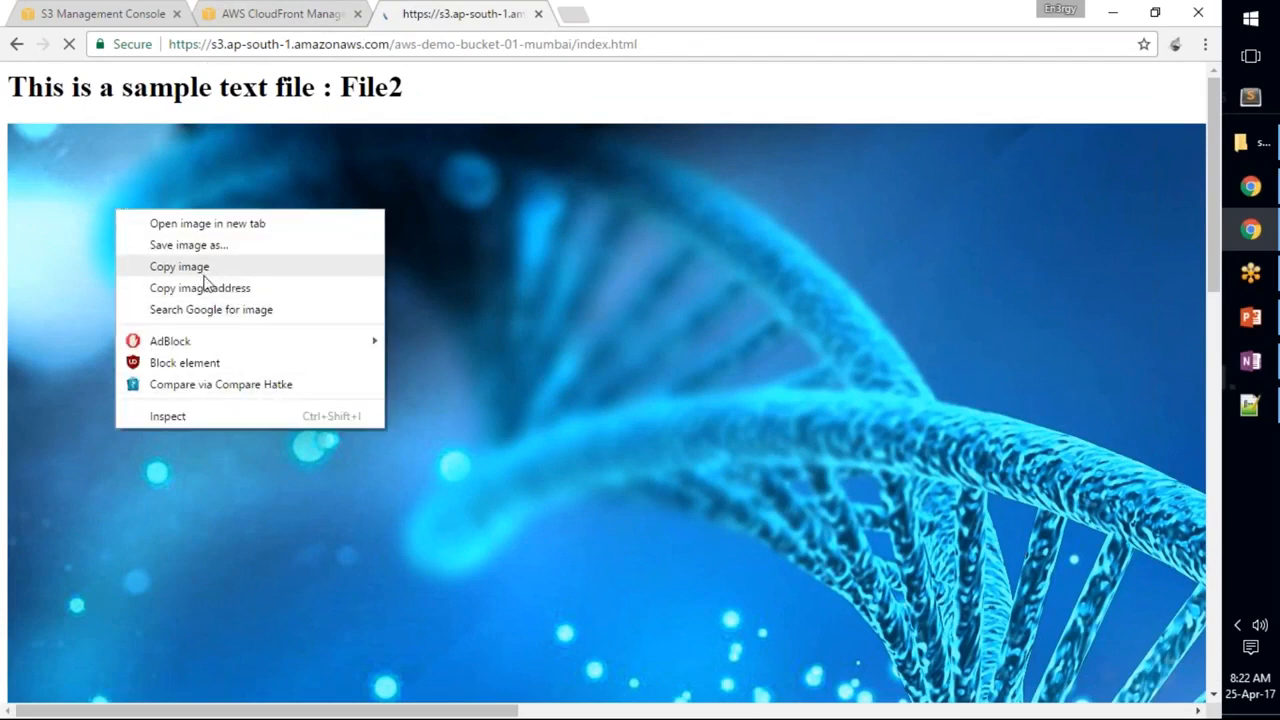
{"action": "left_click", "coordinate": [205, 224]}
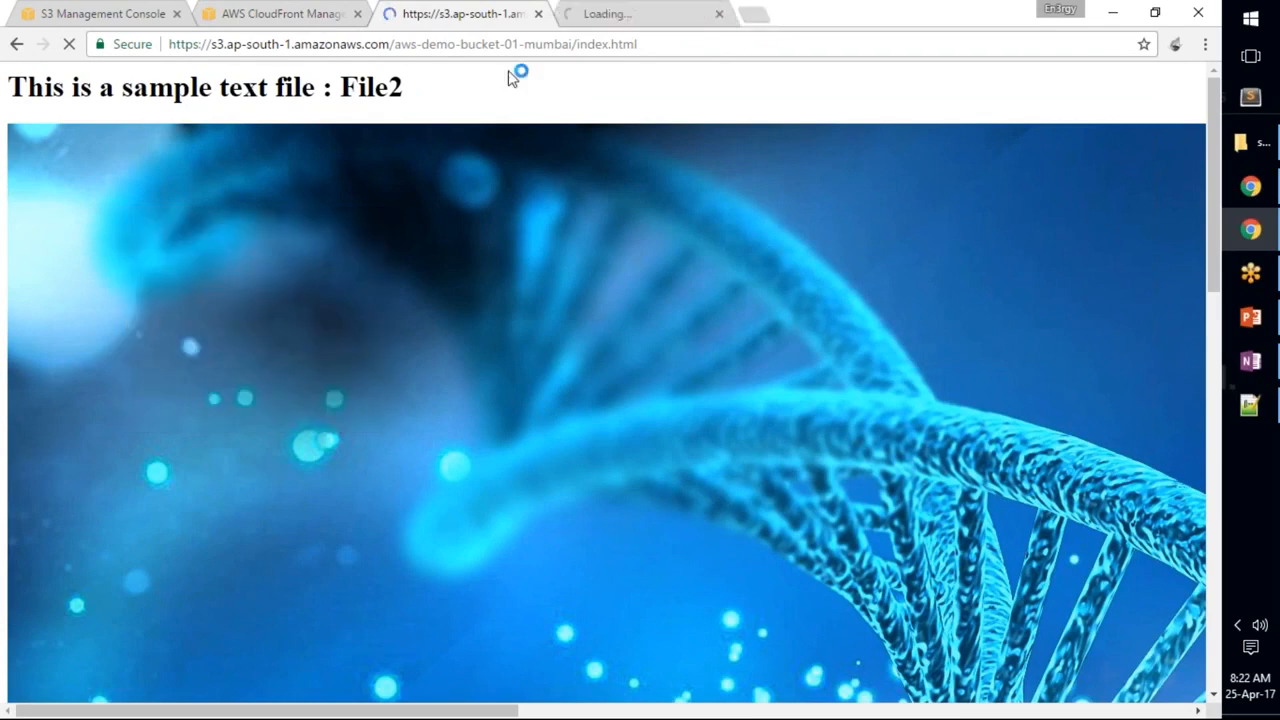
{"action": "left_click", "coordinate": [610, 20]}
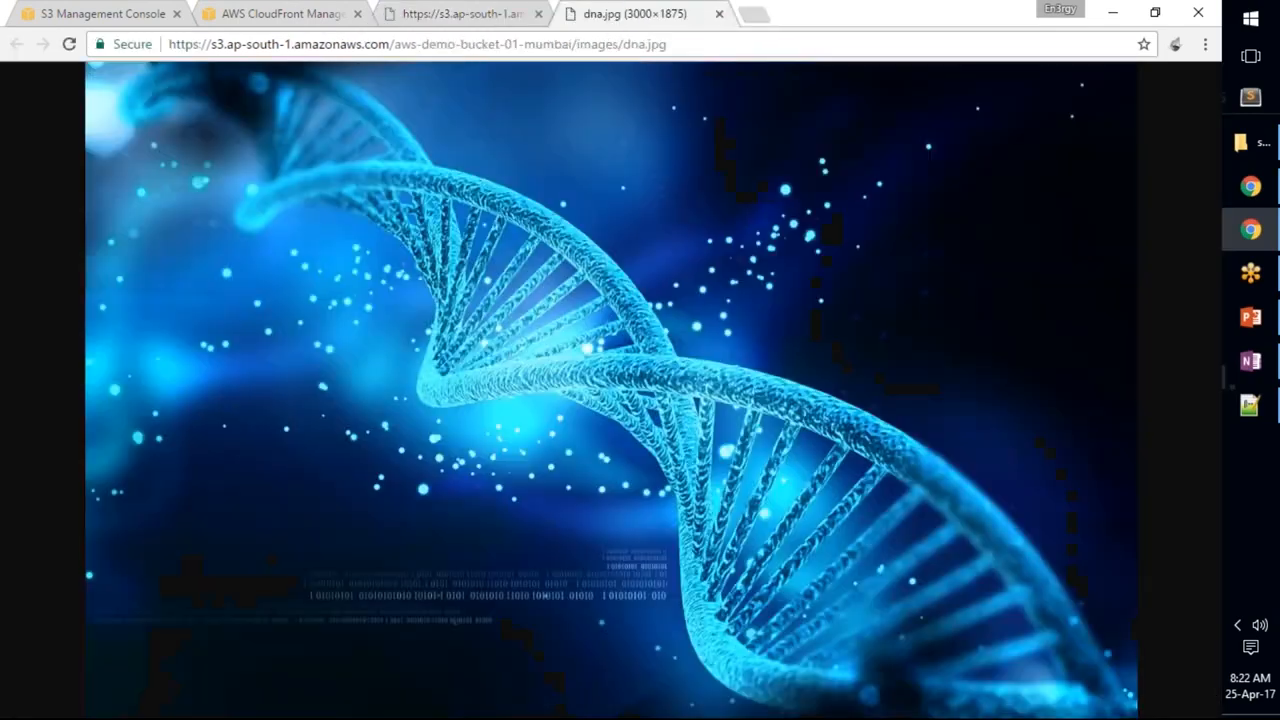
{"action": "left_click_drag", "start_coordinate": [211, 46], "coordinate": [684, 58]}
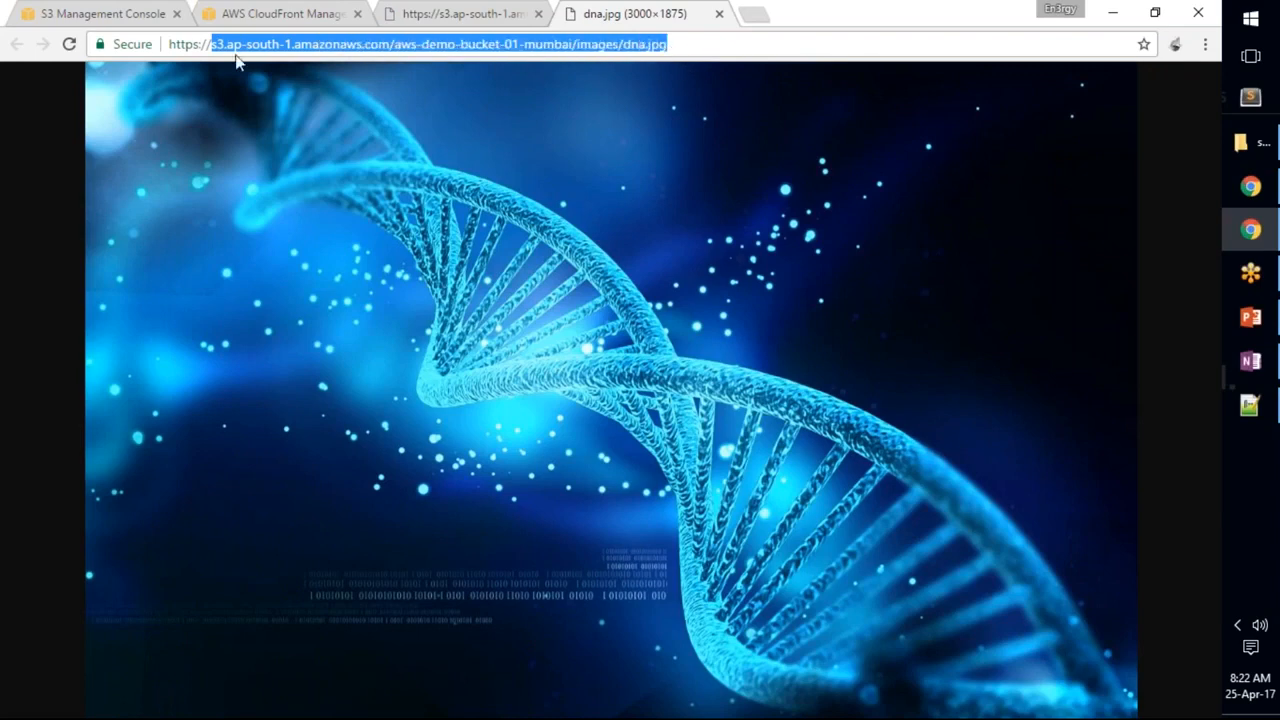
{"action": "left_click", "coordinate": [462, 16]}
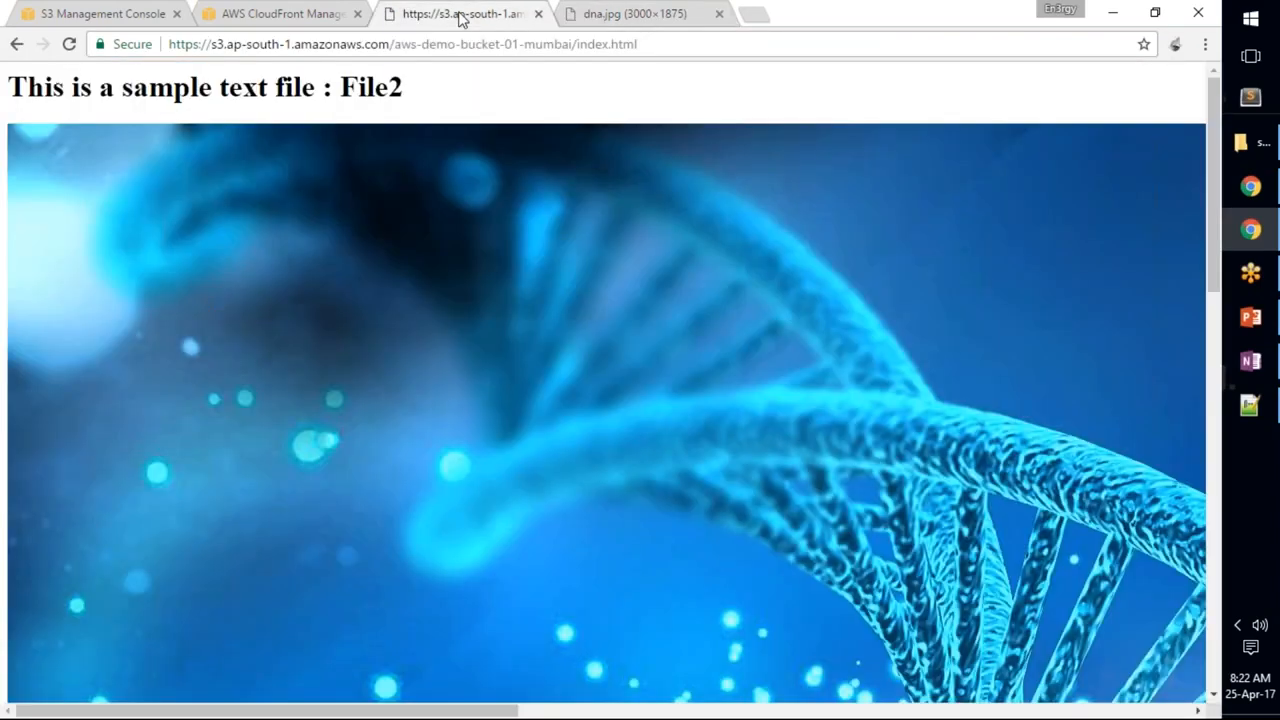
- Check the DNA picture's S3 URL, return to the CloudFront distribution form, and review its origin and default cache behavior settings
{"action": "left_click", "coordinate": [640, 14]}
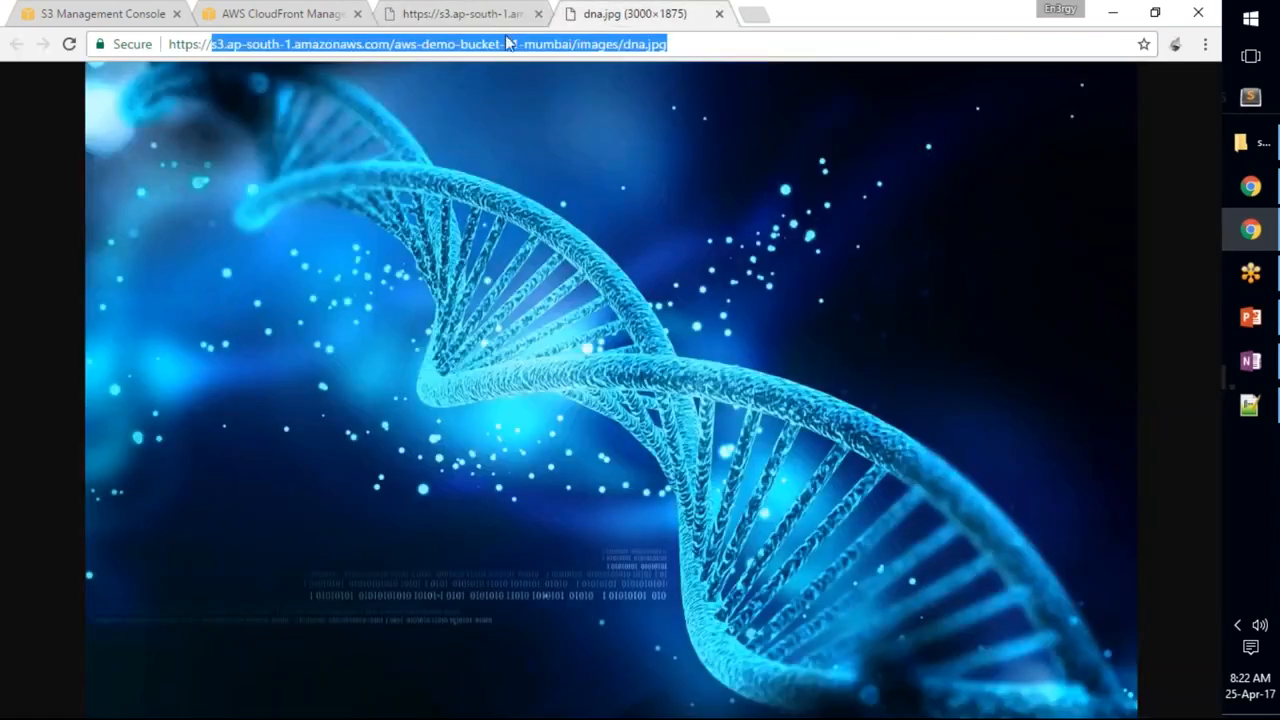
{"action": "left_click", "coordinate": [286, 18]}
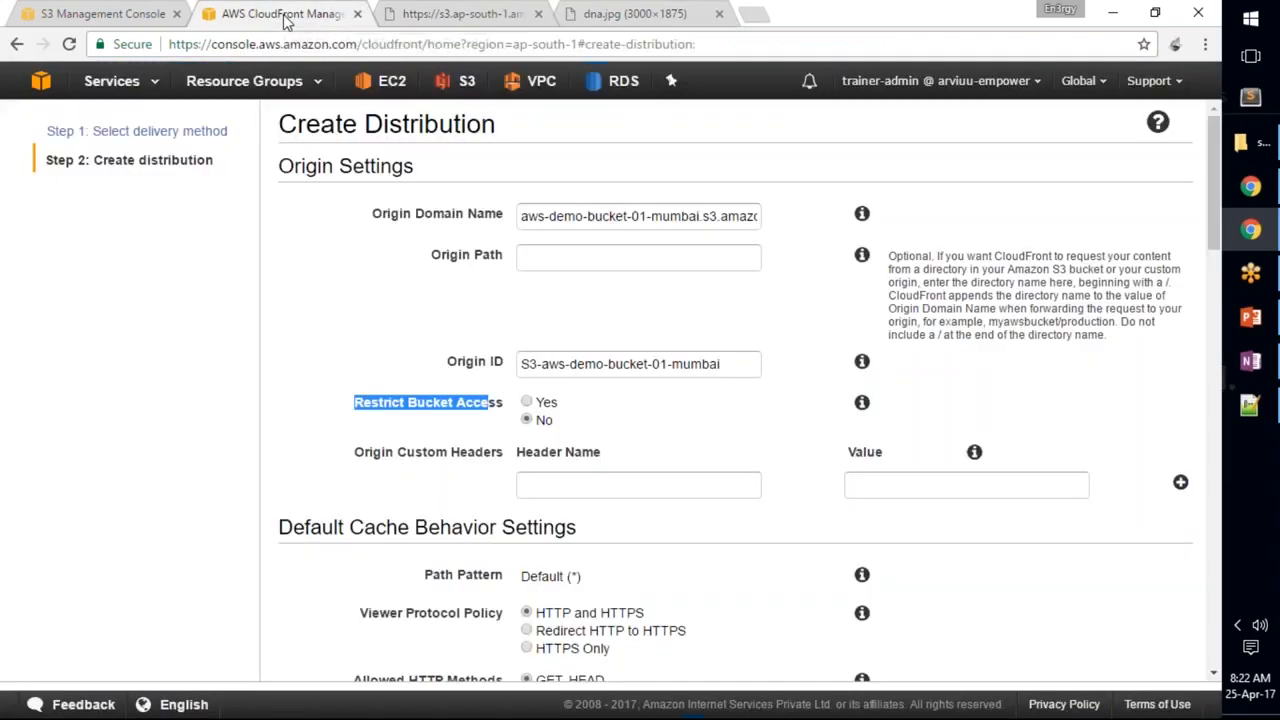
{"action": "left_click", "coordinate": [278, 318]}
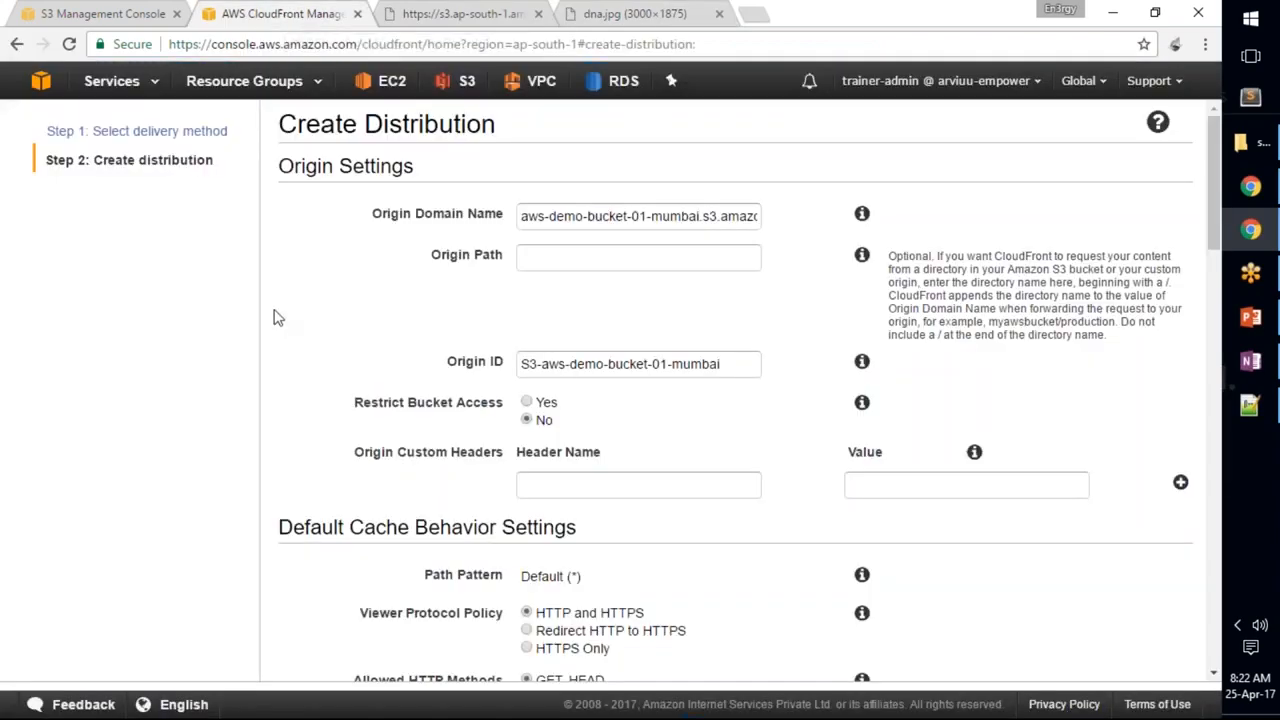
{"action": "scroll", "coordinate": [594, 489], "scroll_direction": "down", "scroll_amount": 1}
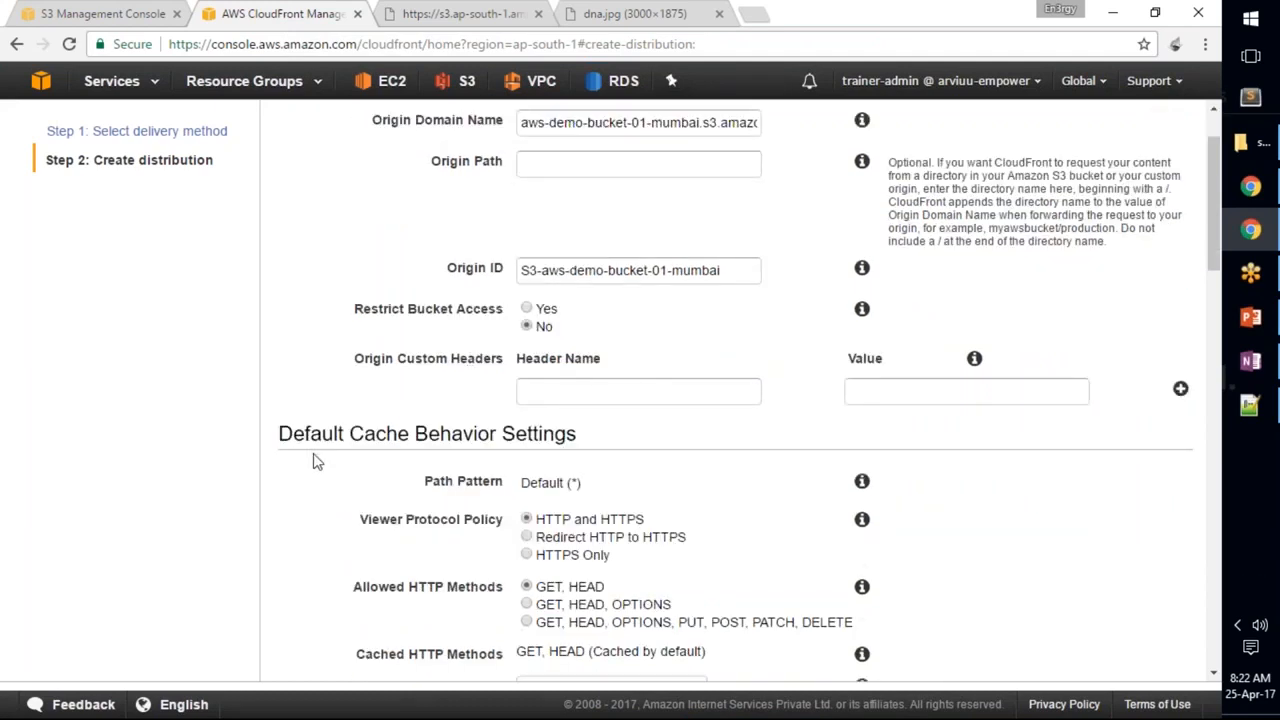
{"action": "scroll", "coordinate": [630, 527], "scroll_direction": "down", "scroll_amount": 2}
{"action": "scroll", "coordinate": [630, 527], "scroll_direction": "down", "scroll_amount": 1}
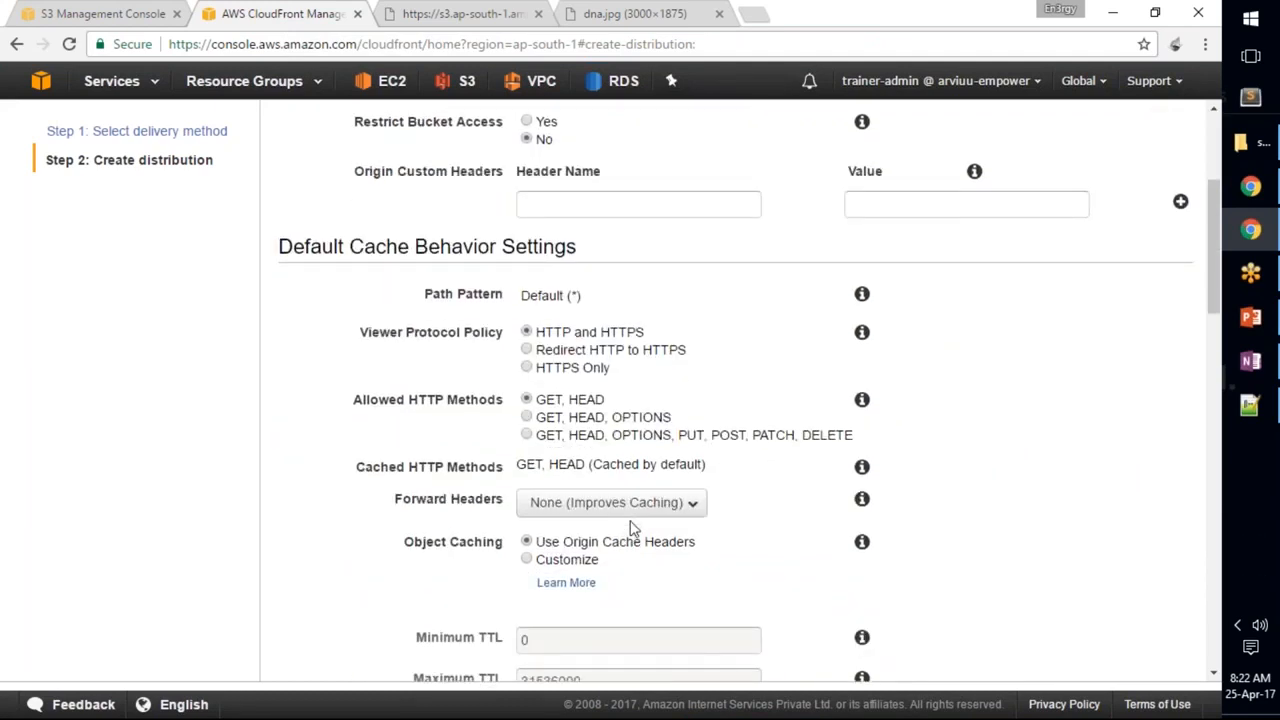
{"action": "scroll", "coordinate": [640, 380], "scroll_direction": "down", "scroll_amount": 3}
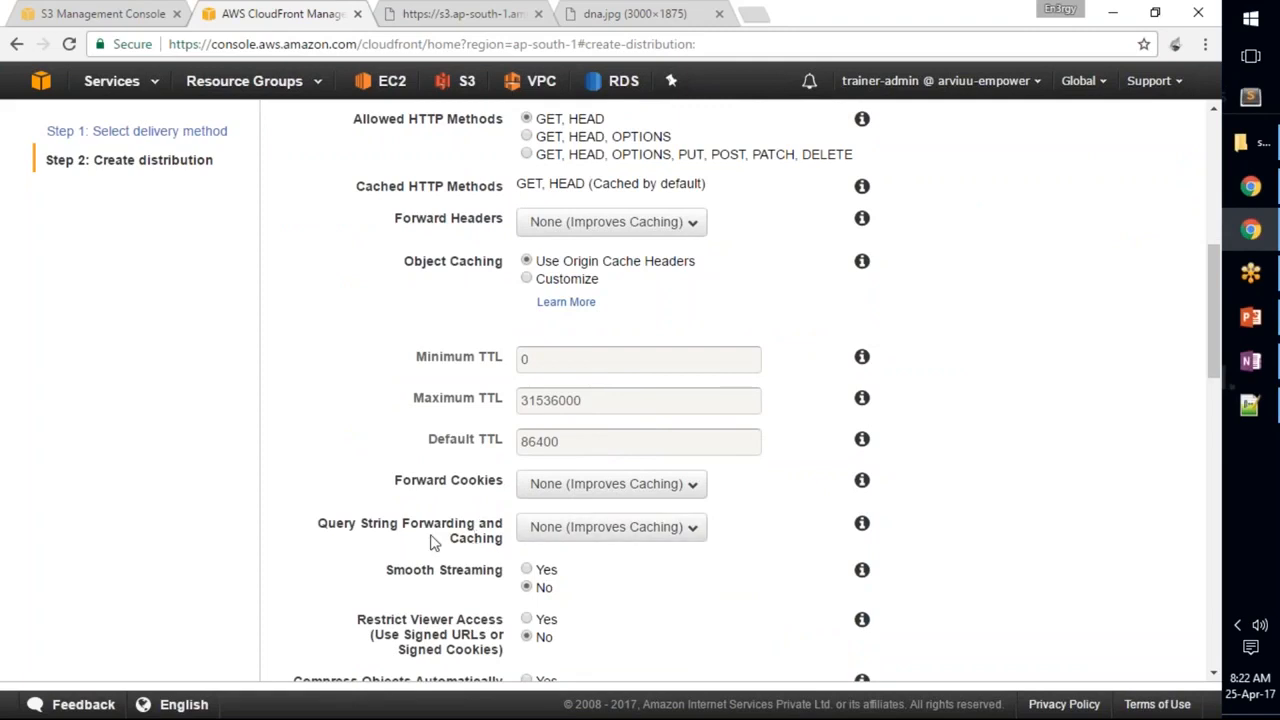
{"action": "scroll", "coordinate": [432, 540], "scroll_direction": "up", "scroll_amount": 1}
{"action": "scroll", "coordinate": [432, 540], "scroll_direction": "up", "scroll_amount": 1}
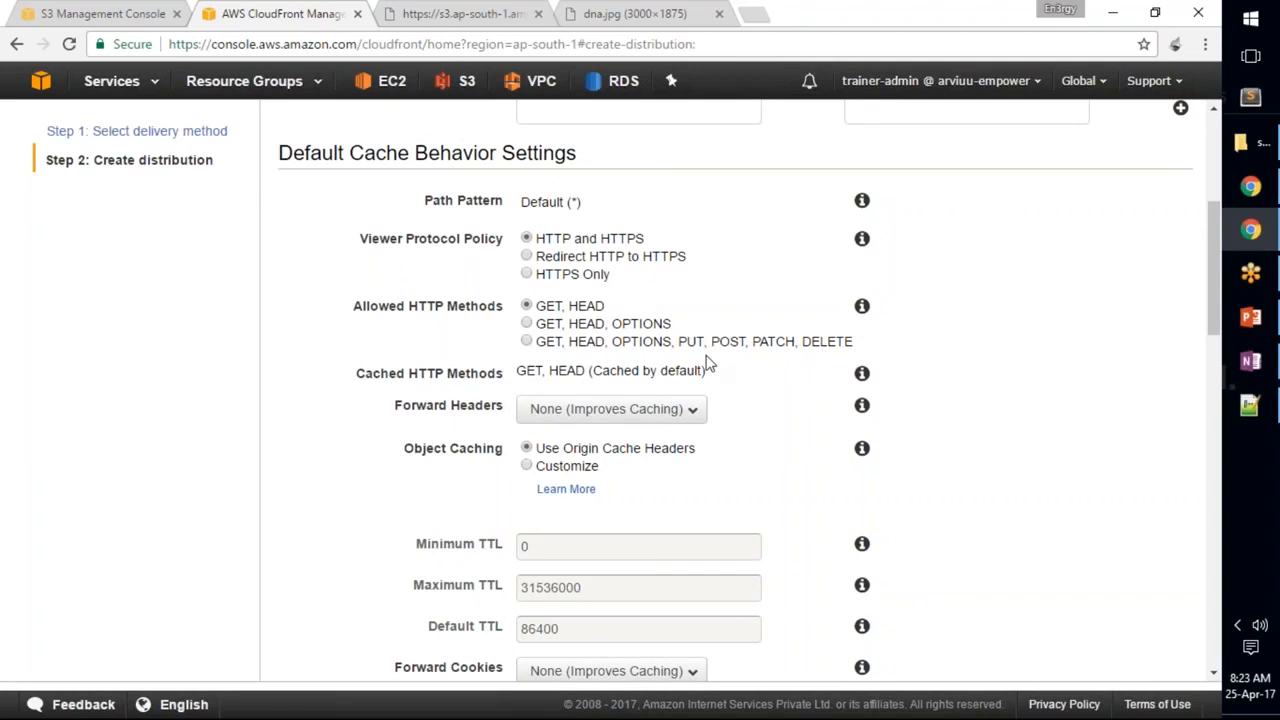
- Try the HTTPS Only and Redirect HTTP to HTTPS viewer protocol policies, and set the policy back to HTTP and HTTPS
{"action": "left_click", "coordinate": [527, 275]}
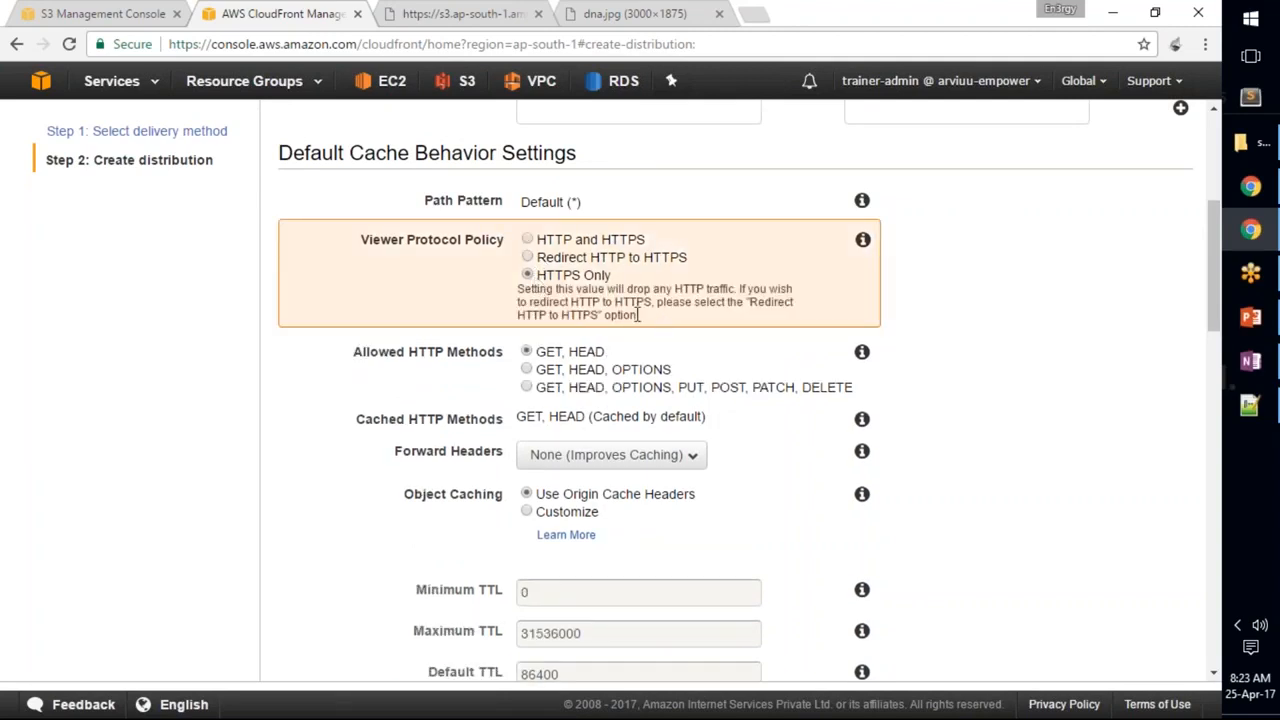
{"action": "left_click_drag", "start_coordinate": [642, 316], "coordinate": [566, 320]}
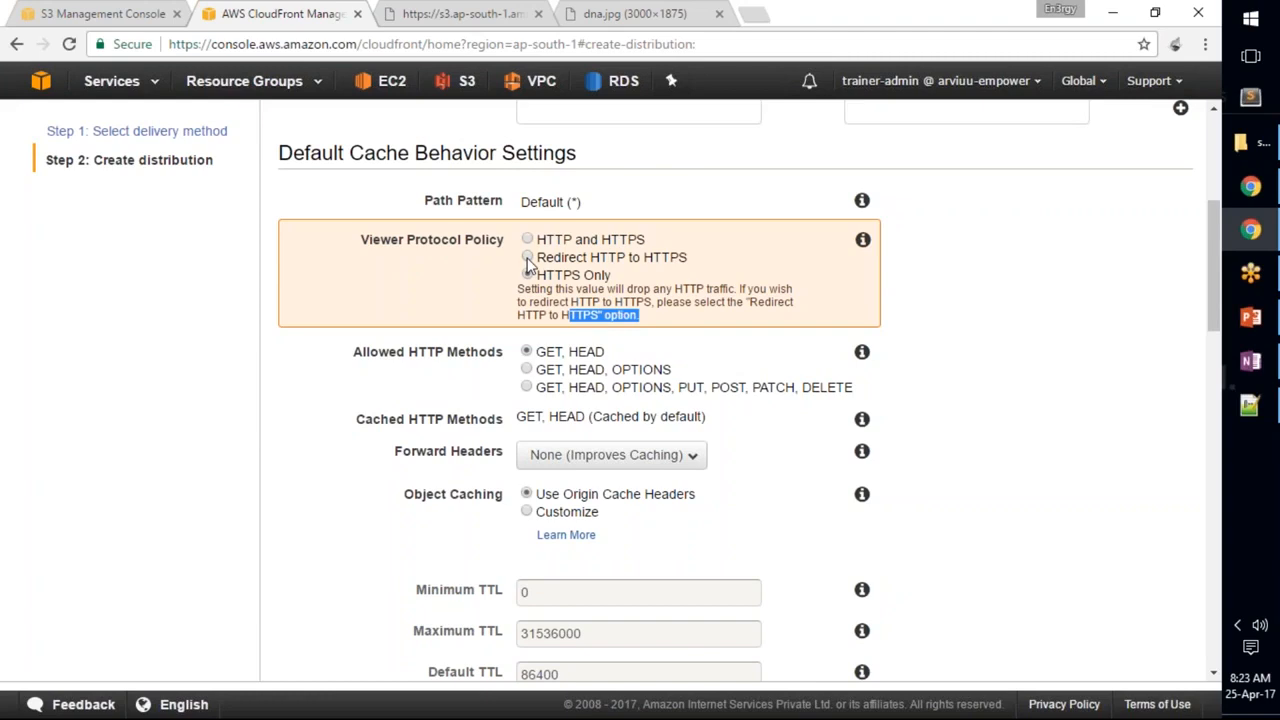
{"action": "double_click", "coordinate": [650, 257]}
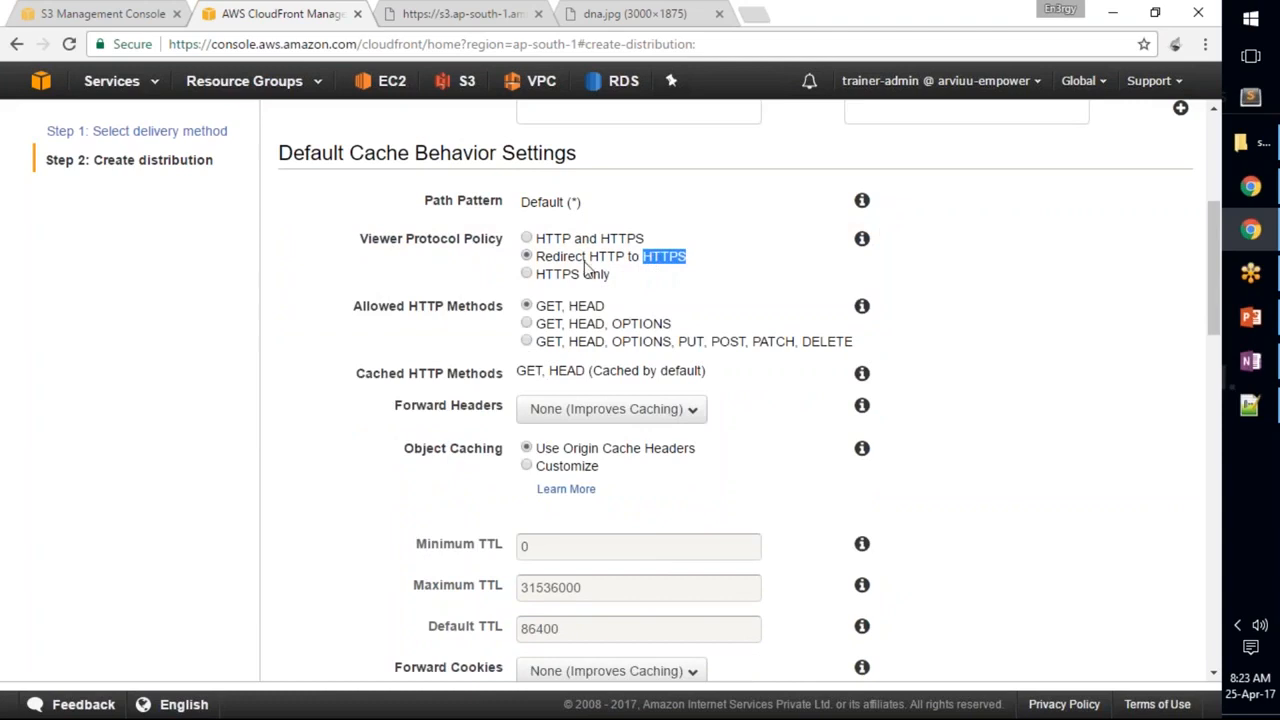
{"action": "left_click", "coordinate": [526, 239]}
- Set the distribution's price class to Use Only US, Canada and Europe
{"action": "scroll", "coordinate": [321, 513], "scroll_direction": "down", "scroll_amount": 4}
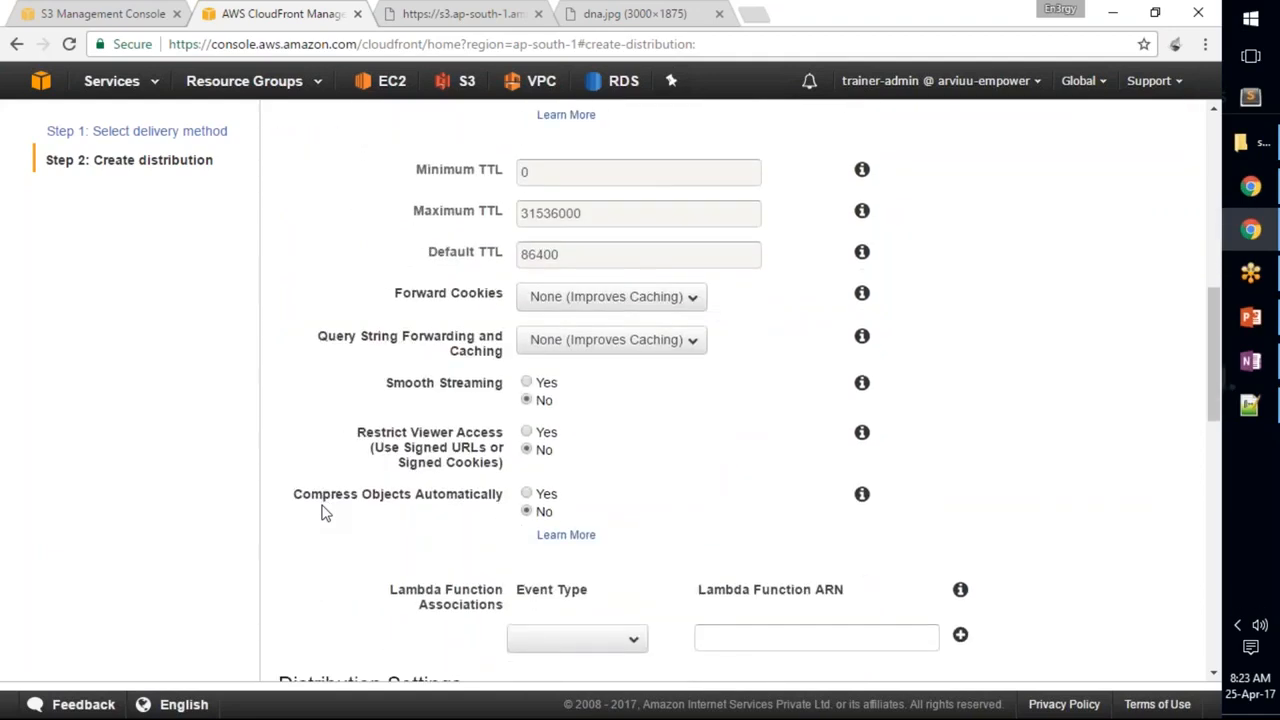
{"action": "scroll", "coordinate": [322, 512], "scroll_direction": "down", "scroll_amount": 3}
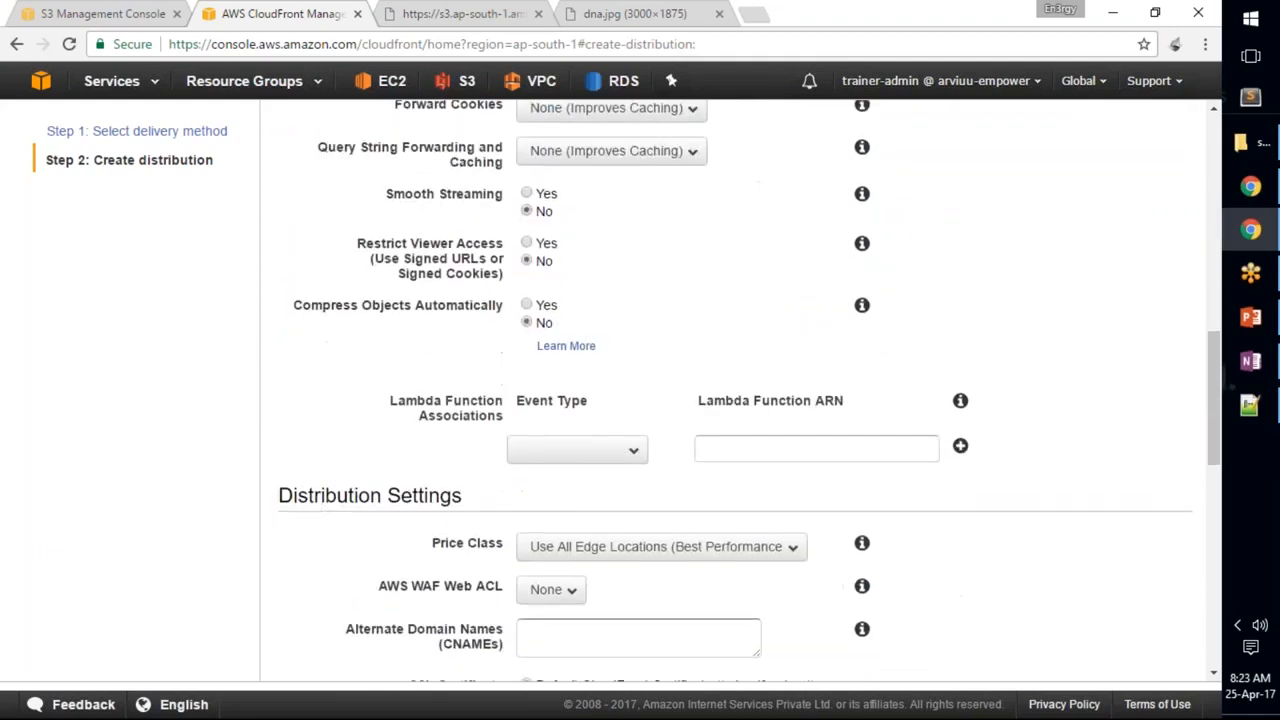
{"action": "scroll", "coordinate": [322, 512], "scroll_direction": "down", "scroll_amount": 1}
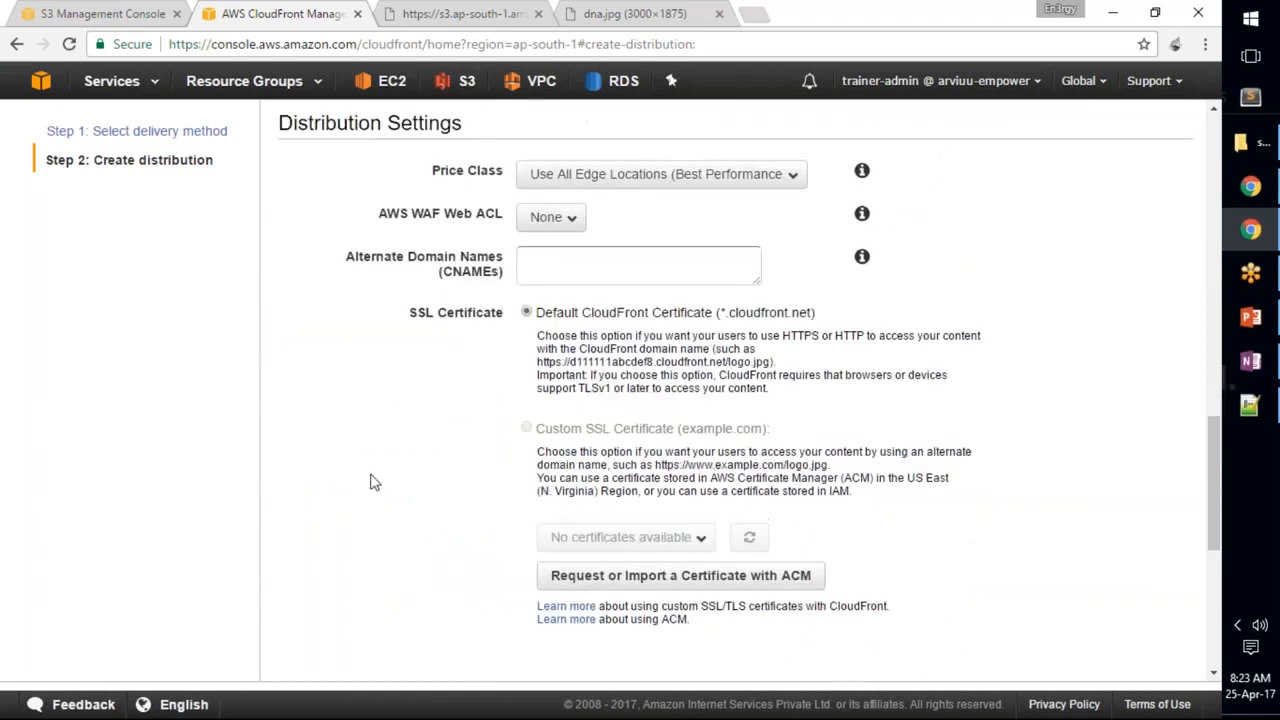
{"action": "left_click", "coordinate": [678, 183]}
{"action": "left_click", "coordinate": [678, 183]}
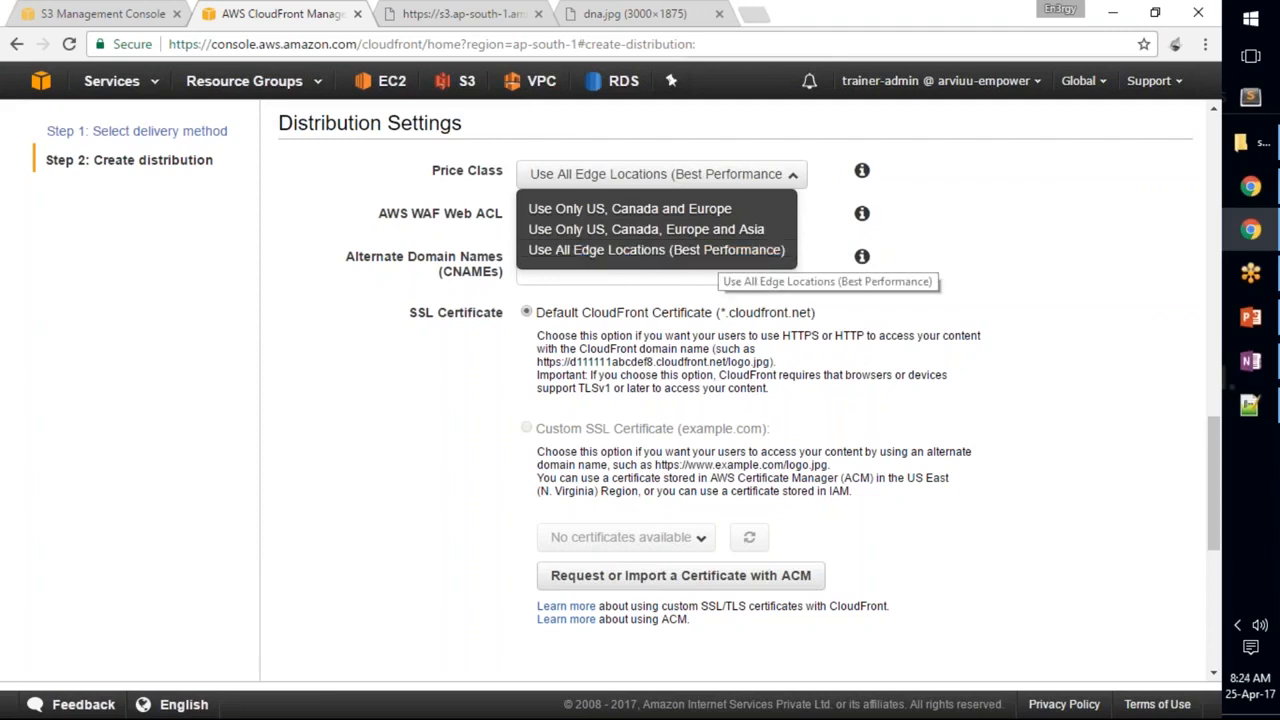
{"action": "left_click", "coordinate": [637, 212]}
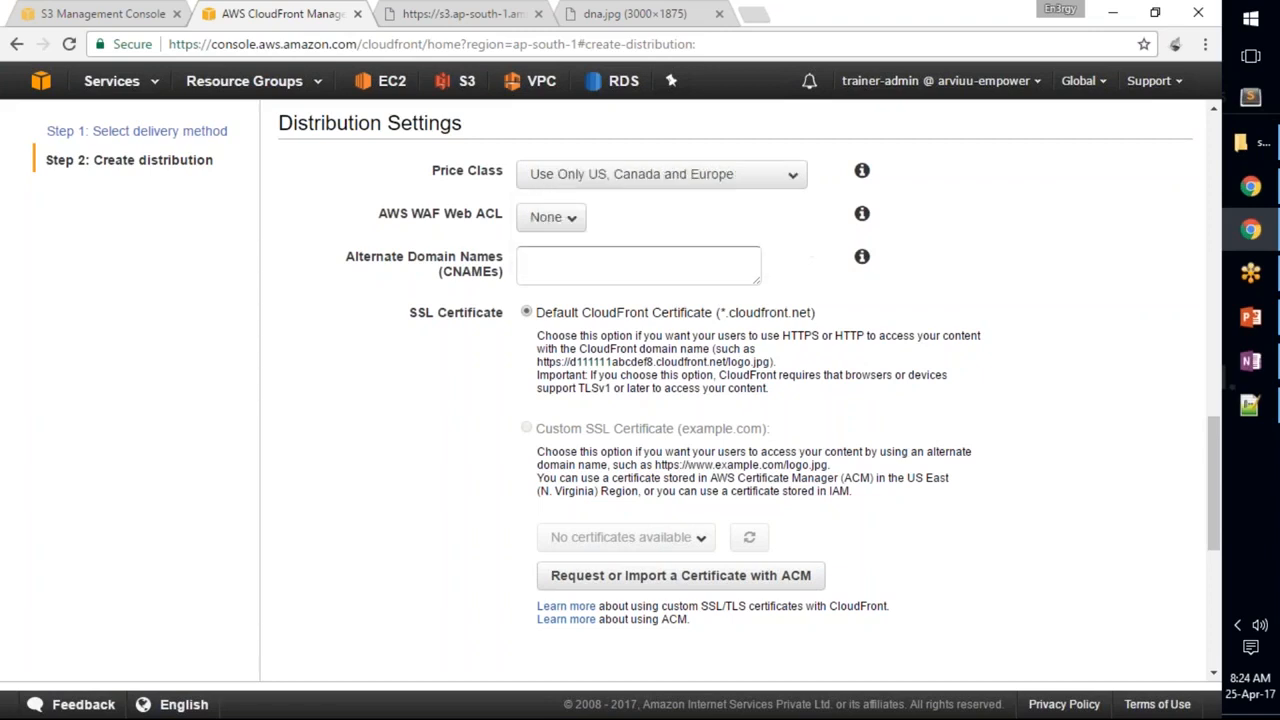
- Inspect the AWS WAF Web ACL choices, the alternate domain names field and the default CloudFront certificate description
{"action": "left_click", "coordinate": [545, 218]}
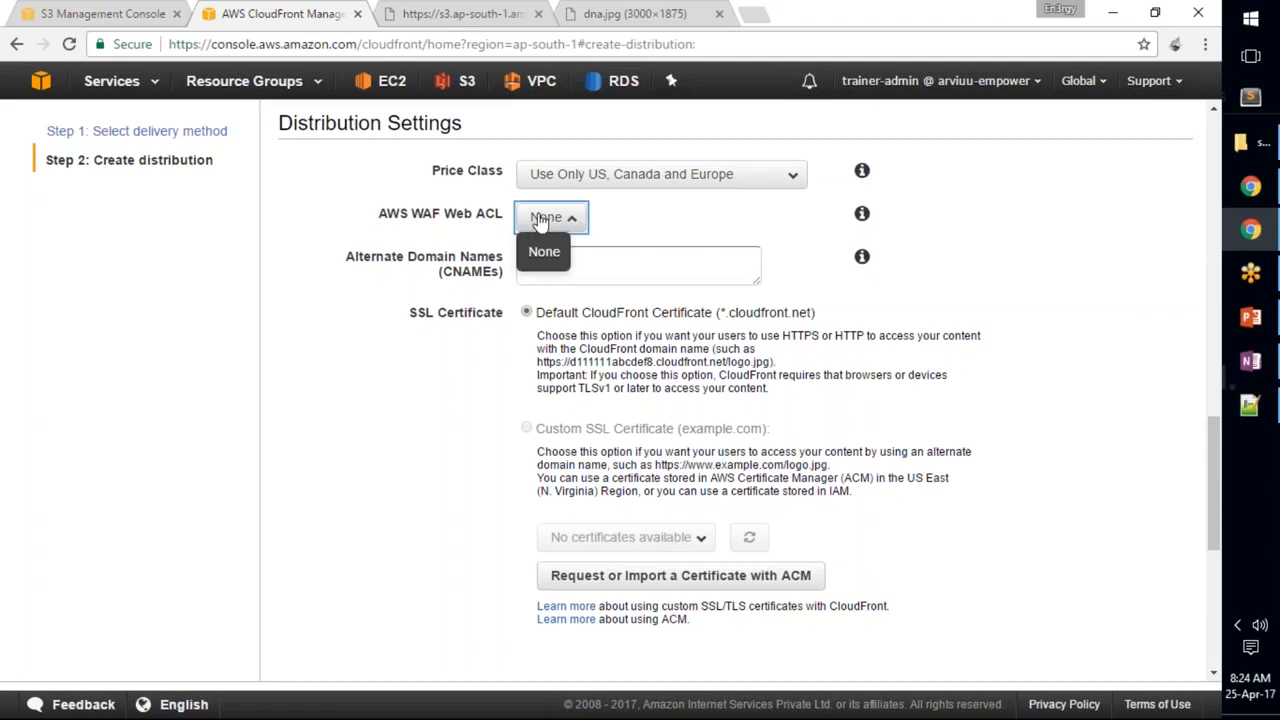
{"action": "left_click", "coordinate": [646, 241]}
{"action": "left_click", "coordinate": [645, 262]}
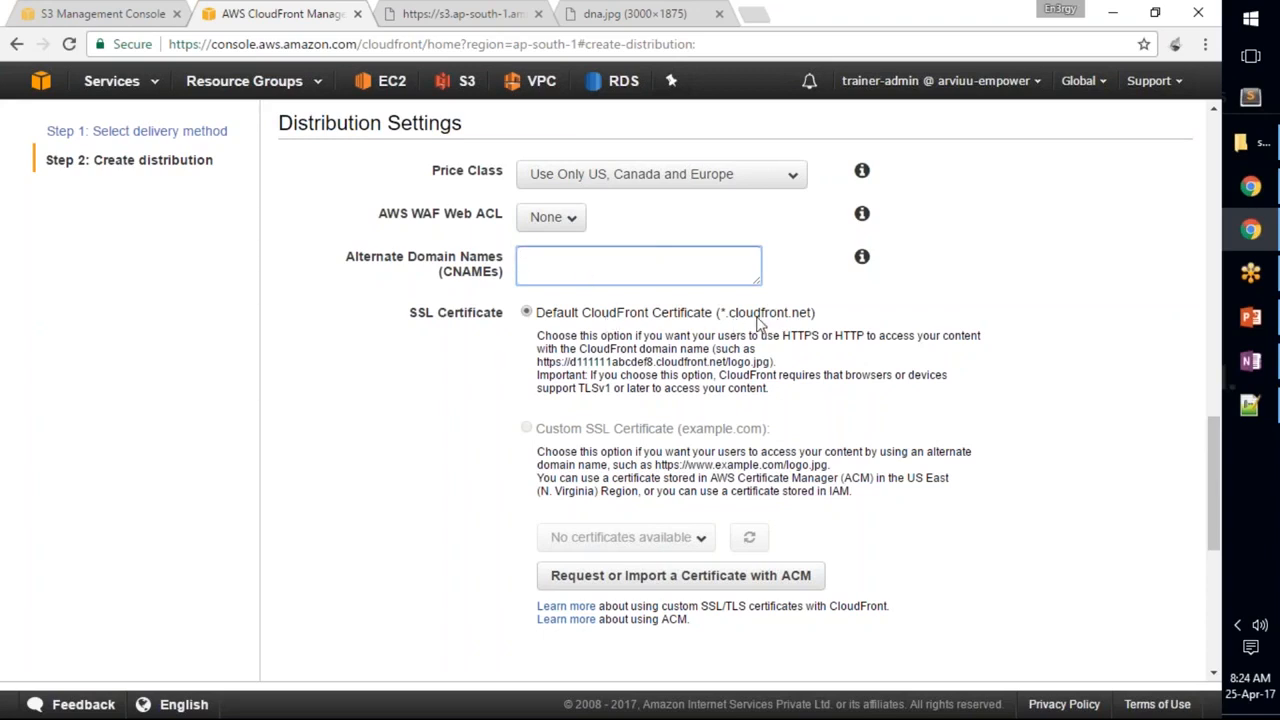
{"action": "left_click_drag", "start_coordinate": [539, 337], "coordinate": [770, 393]}
{"action": "left_click", "coordinate": [776, 397]}
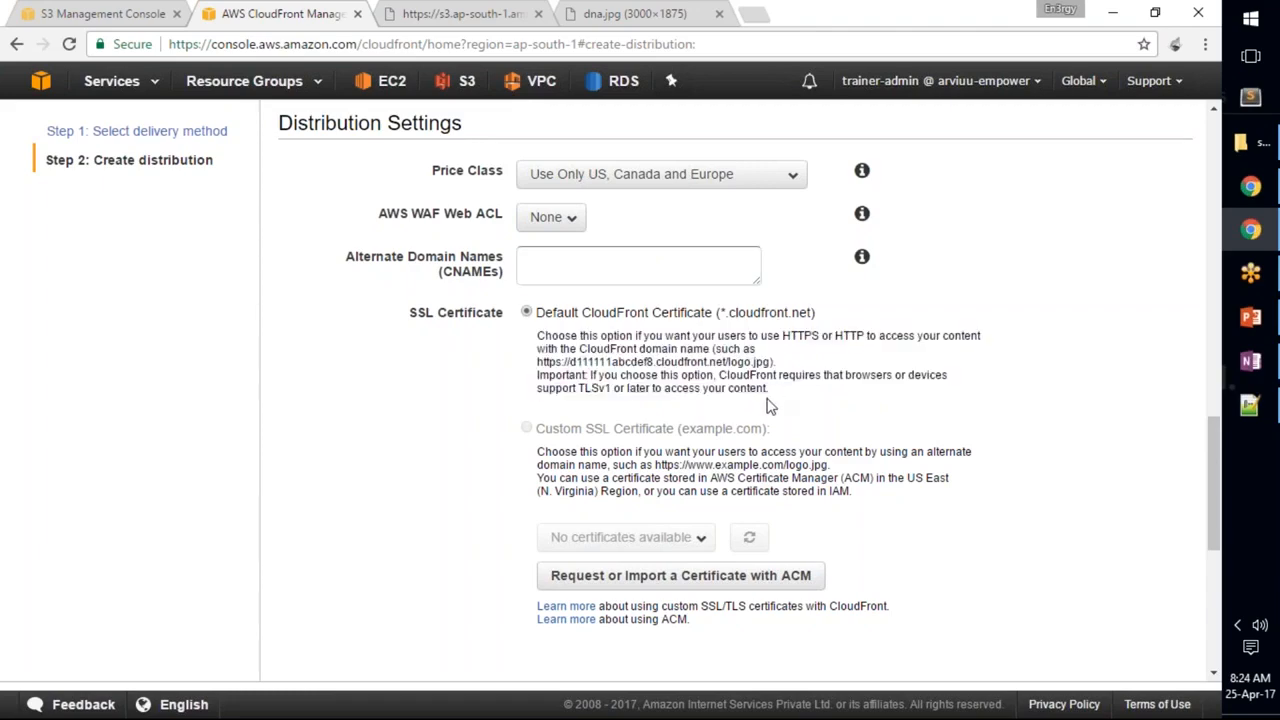
- Turn on logging to the aws-demo-bucket-01-mumbai bucket with the log prefix cloudfront-access-logs-
{"action": "scroll", "coordinate": [883, 405], "scroll_direction": "down", "scroll_amount": 3}
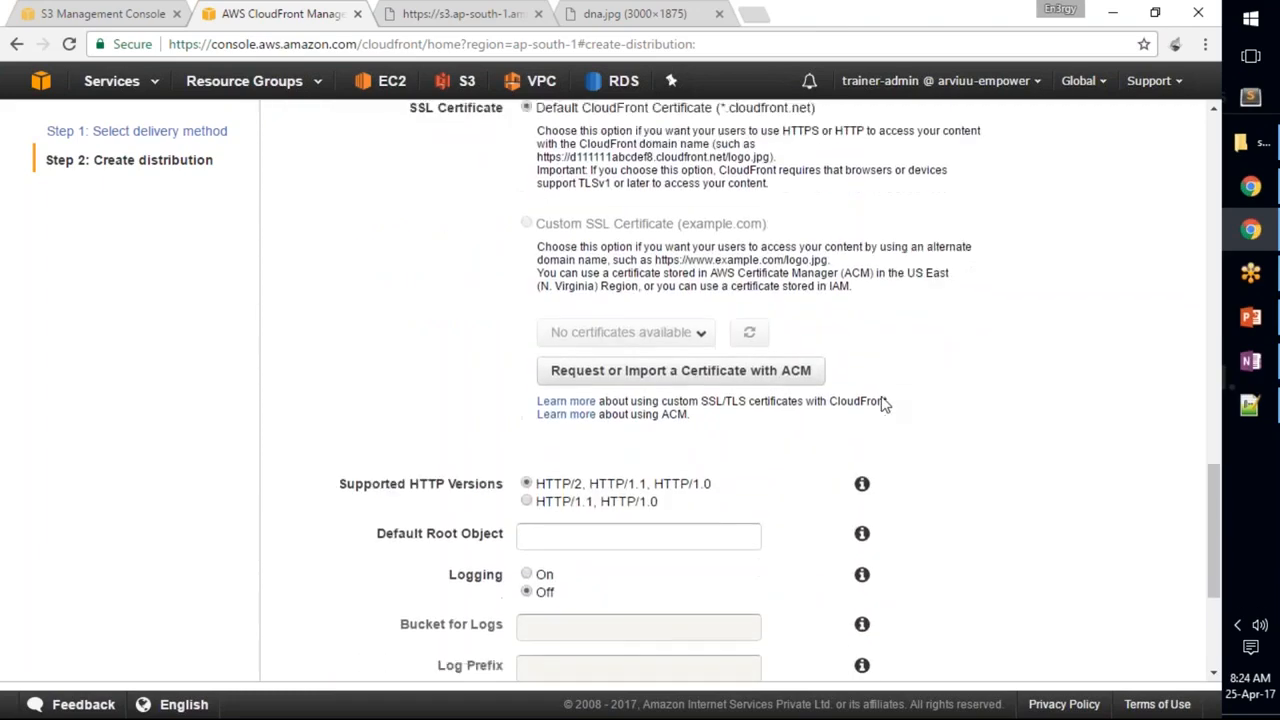
{"action": "scroll", "coordinate": [883, 405], "scroll_direction": "down", "scroll_amount": 2}
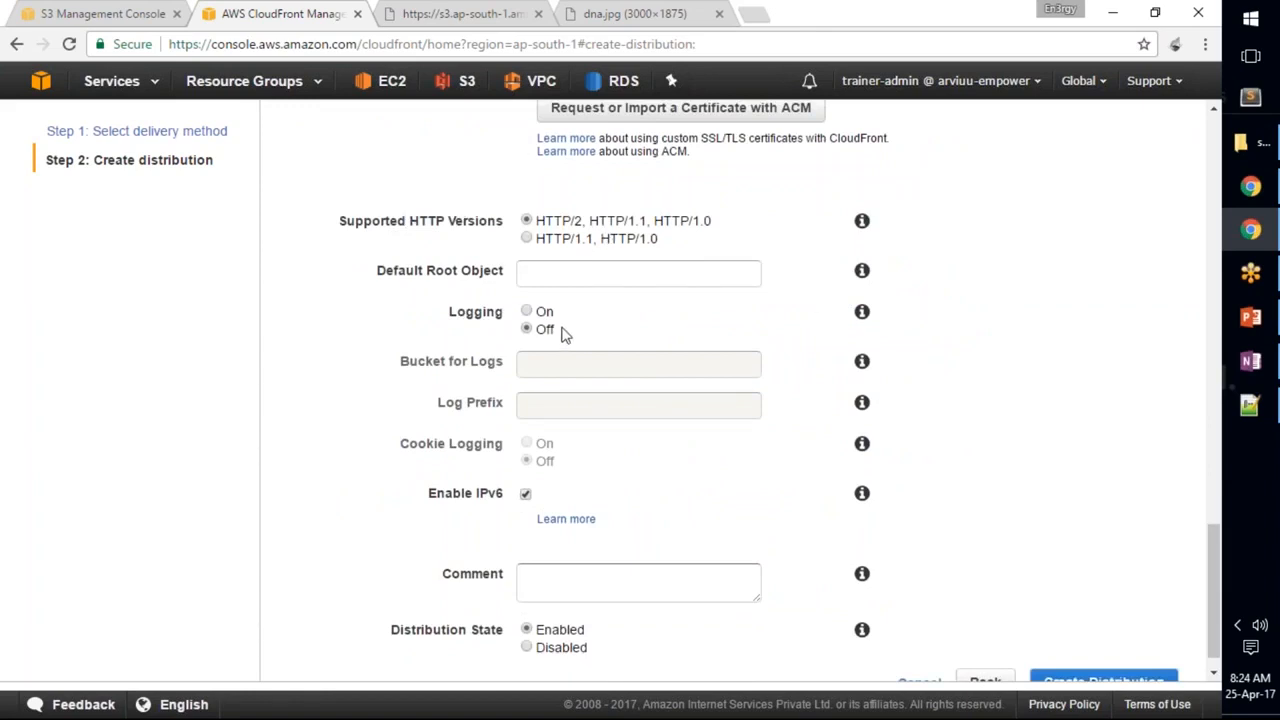
{"action": "left_click", "coordinate": [527, 312]}
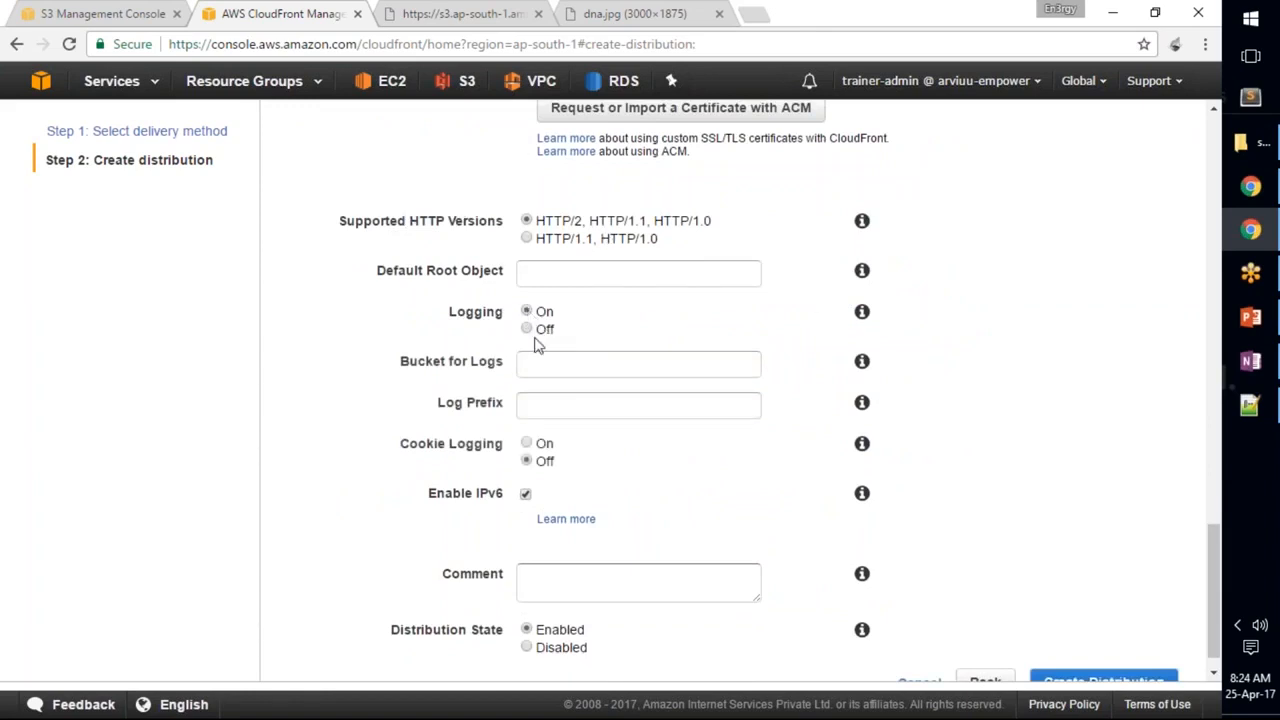
{"action": "left_click", "coordinate": [548, 369]}
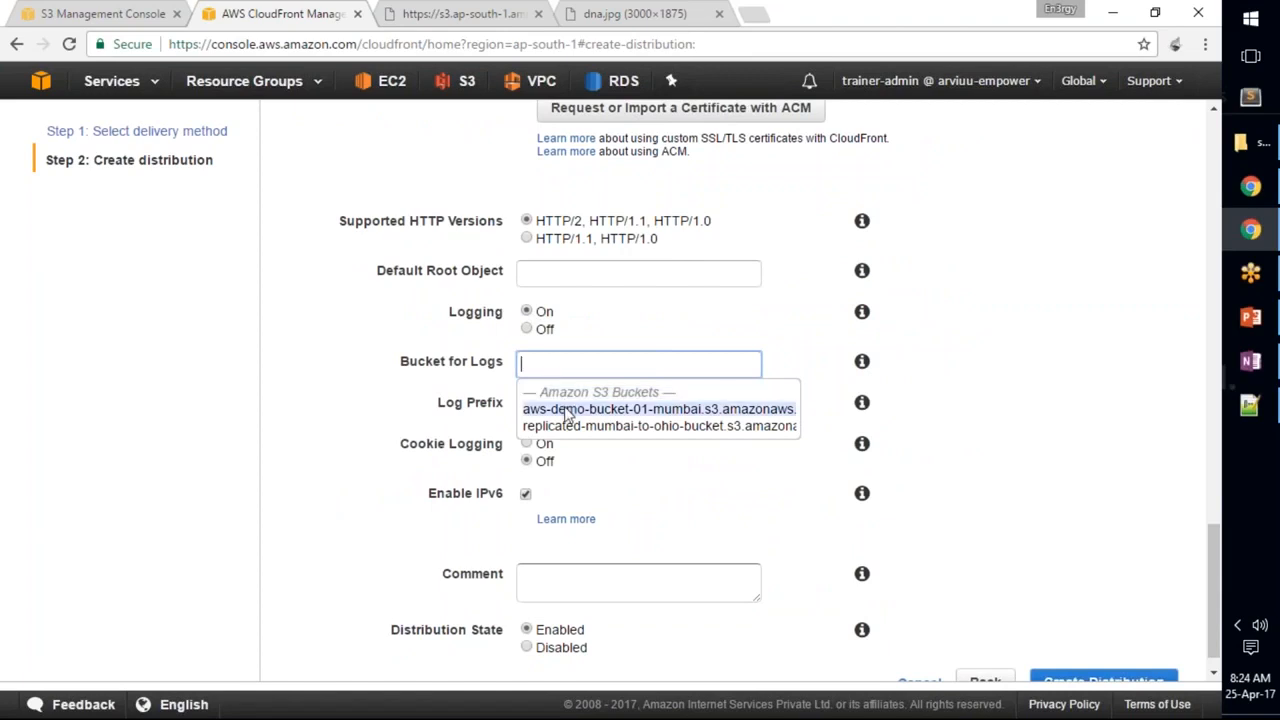
{"action": "left_click", "coordinate": [569, 410]}
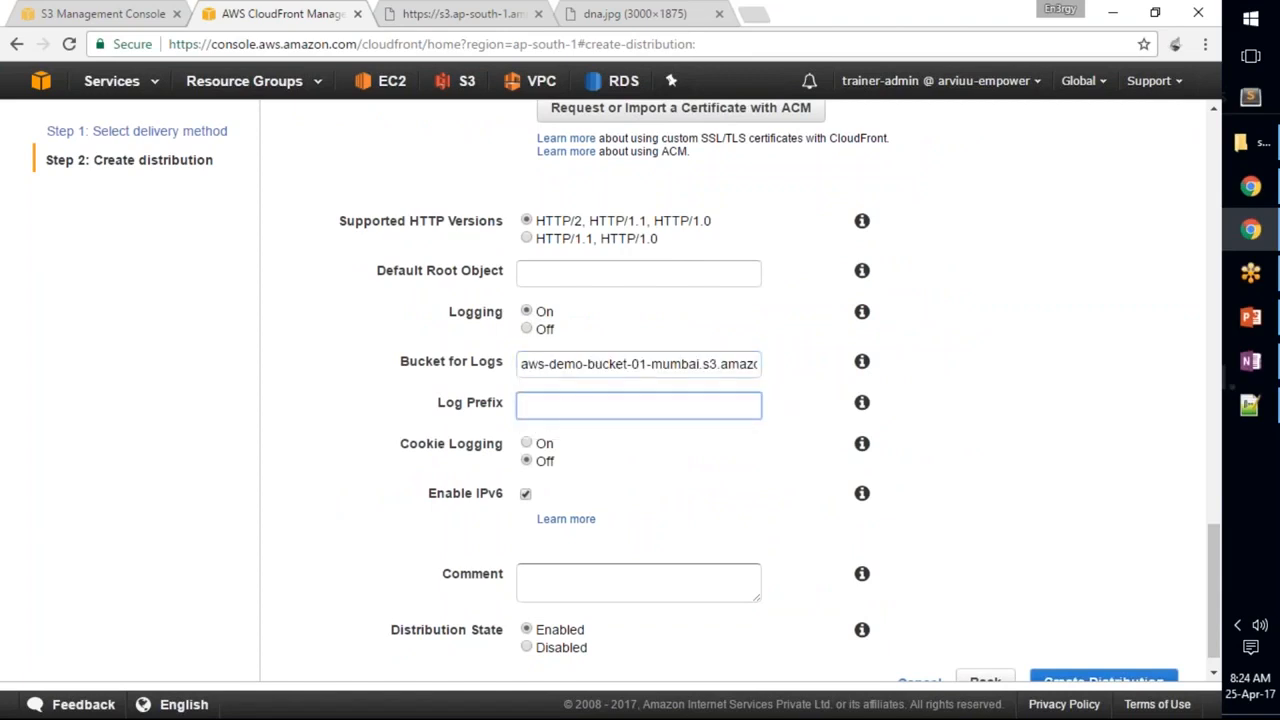
{"action": "type", "text": "cloudfront-acces"}
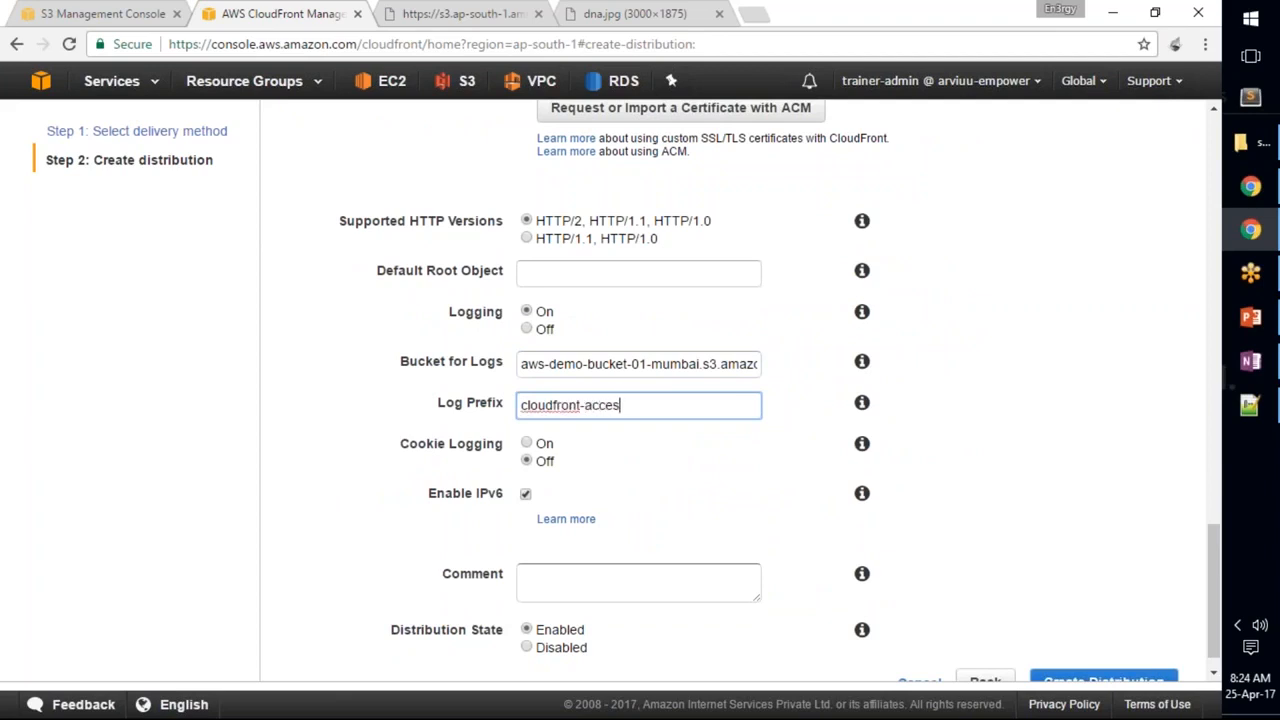
{"action": "type", "text": "s-logs"}
- Look at the existing log files in the S3 bucket, return to the distribution form, and review the log prefix
{"action": "left_click", "coordinate": [100, 14]}
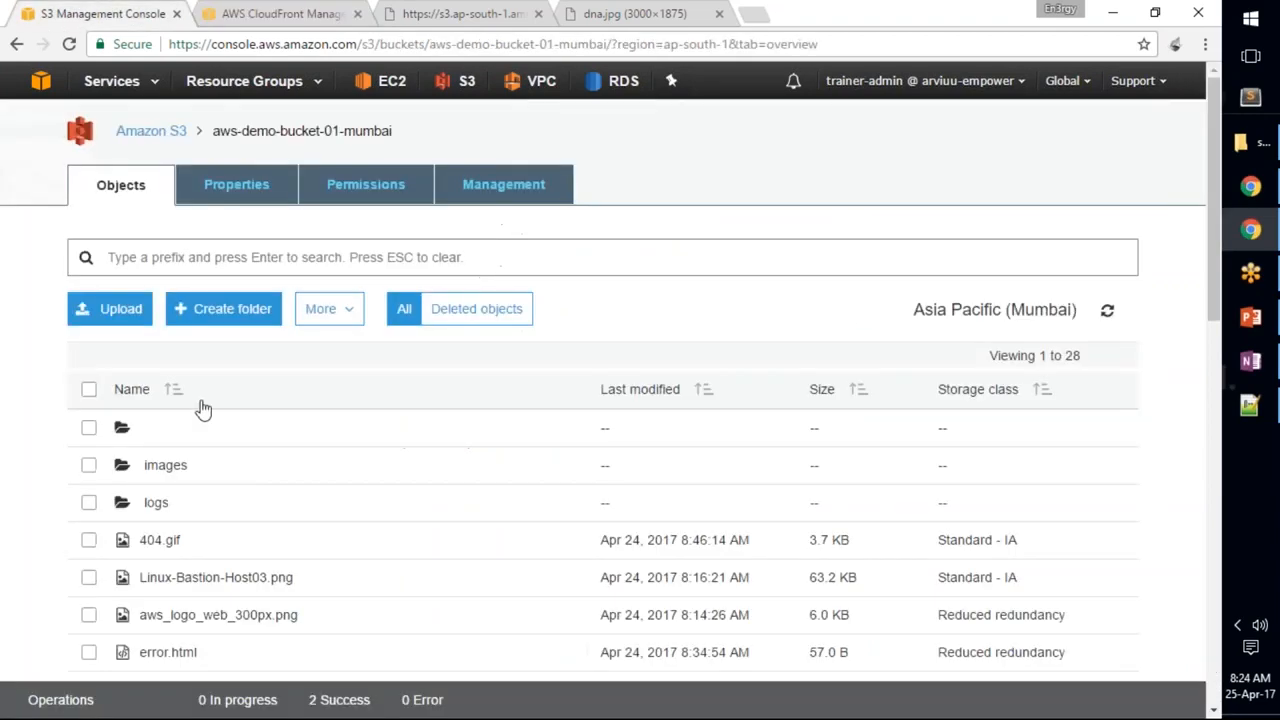
{"action": "scroll", "coordinate": [200, 400], "scroll_direction": "down", "scroll_amount": 5}
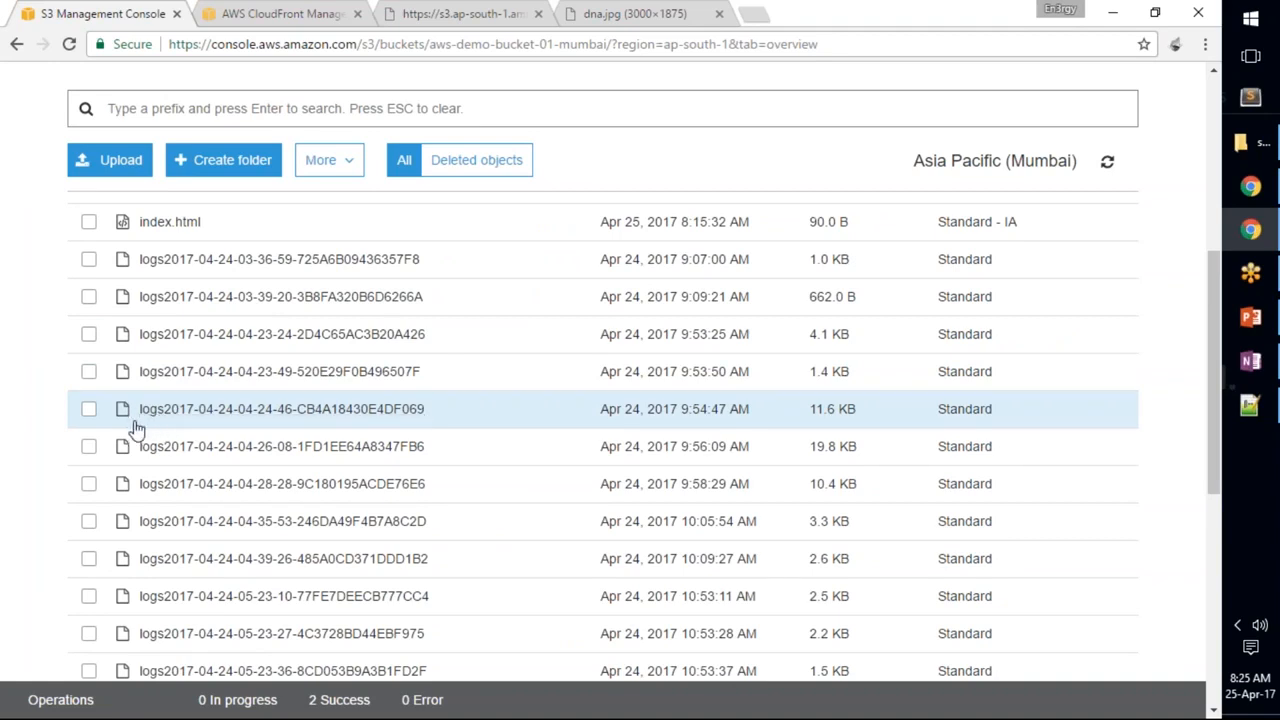
{"action": "left_click", "coordinate": [285, 14]}
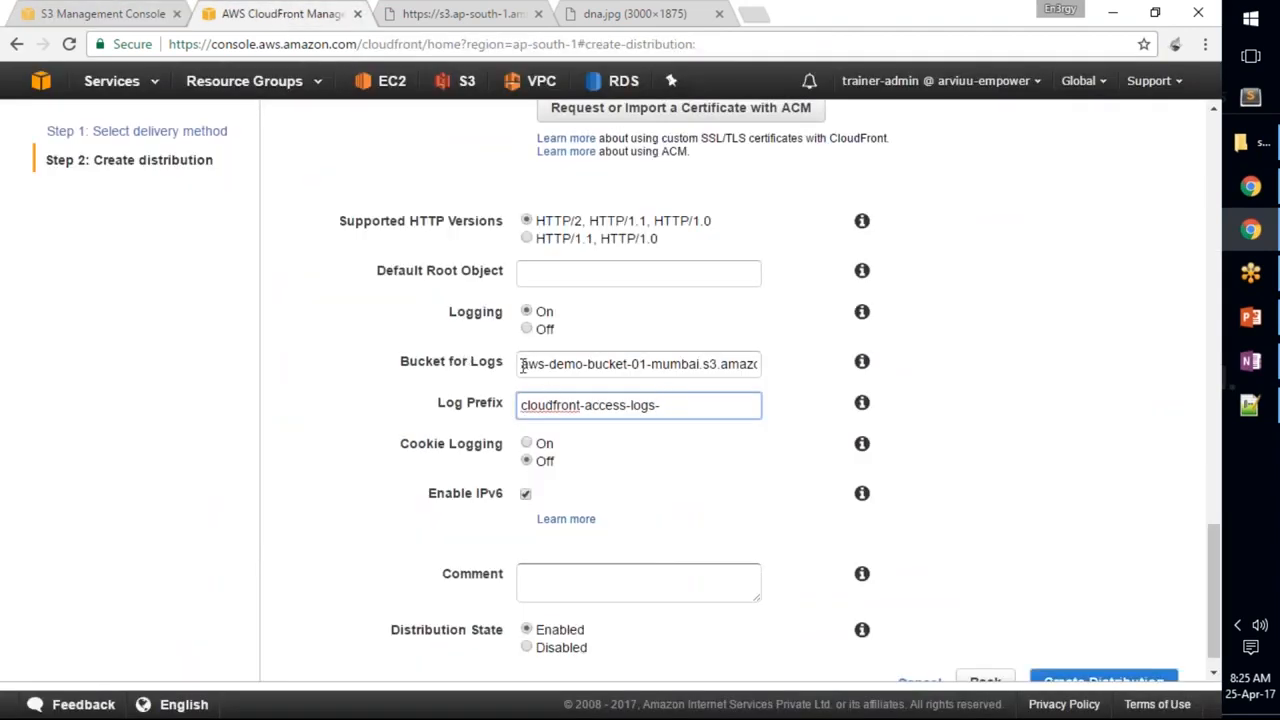
{"action": "left_click_drag", "start_coordinate": [521, 405], "coordinate": [657, 408]}
{"action": "left_click", "coordinate": [714, 459]}
- Read the help for the comment field and enter the comment Static-website-from-s3-cached-in-cloudfront
{"action": "scroll", "coordinate": [697, 500], "scroll_direction": "down", "scroll_amount": 1}
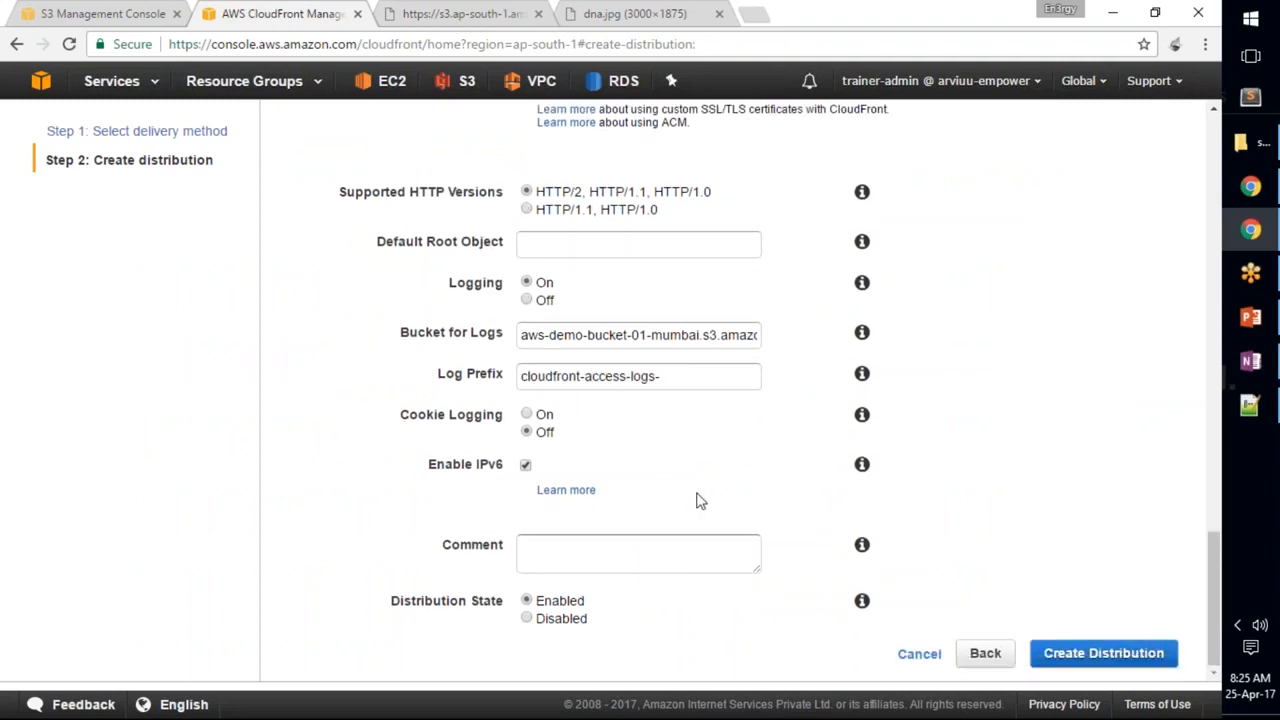
{"action": "left_click", "coordinate": [592, 555]}
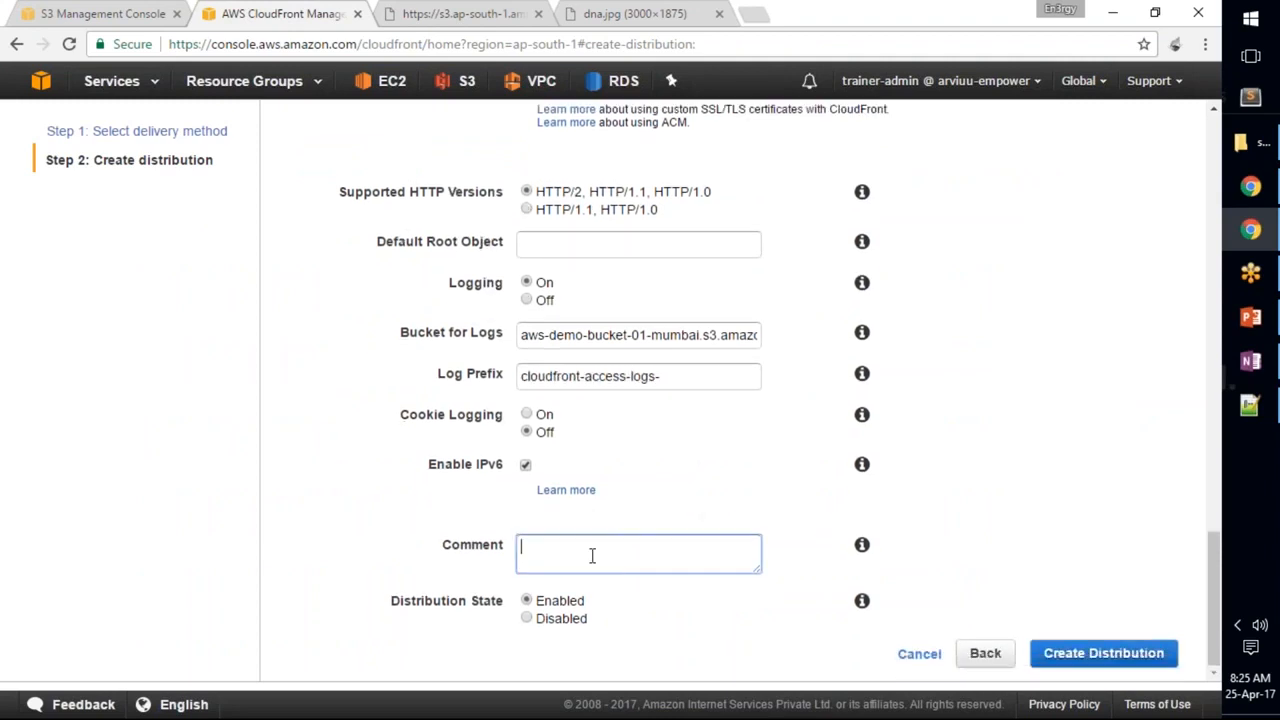
{"action": "left_click", "coordinate": [861, 545]}
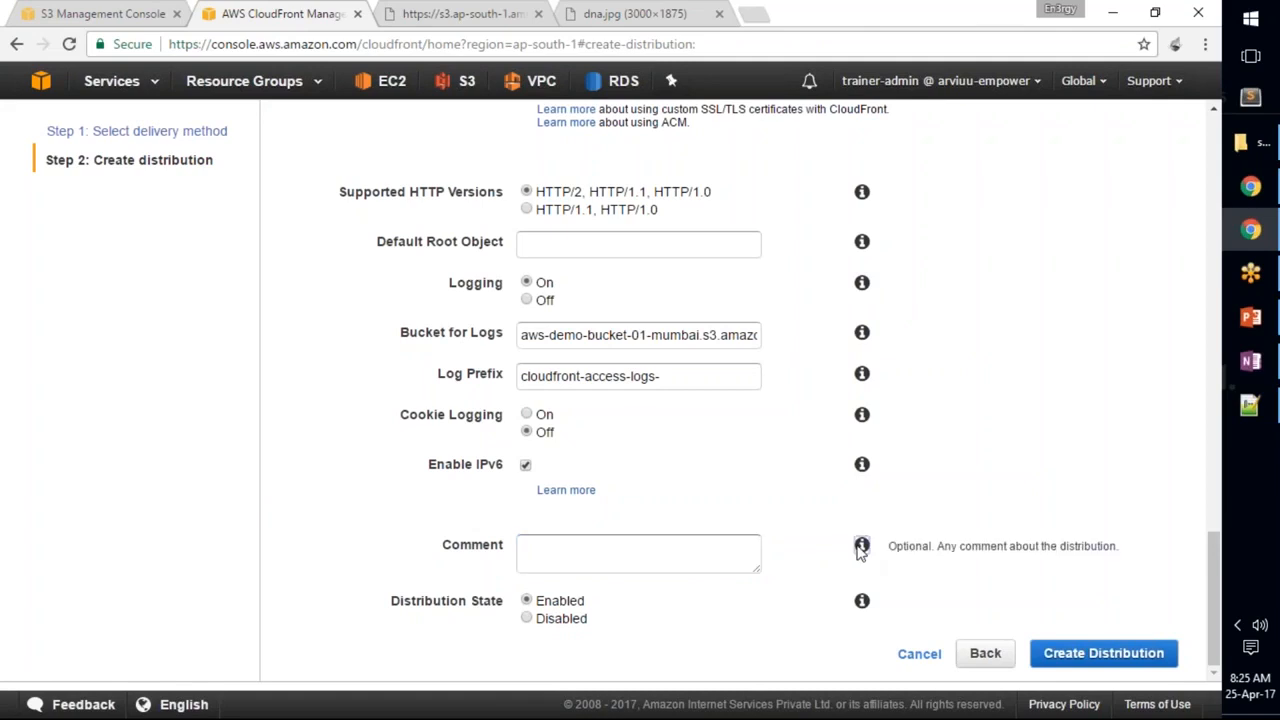
{"action": "left_click_drag", "start_coordinate": [935, 546], "coordinate": [1129, 542]}
{"action": "left_click", "coordinate": [1129, 542]}
{"action": "left_click", "coordinate": [607, 552]}
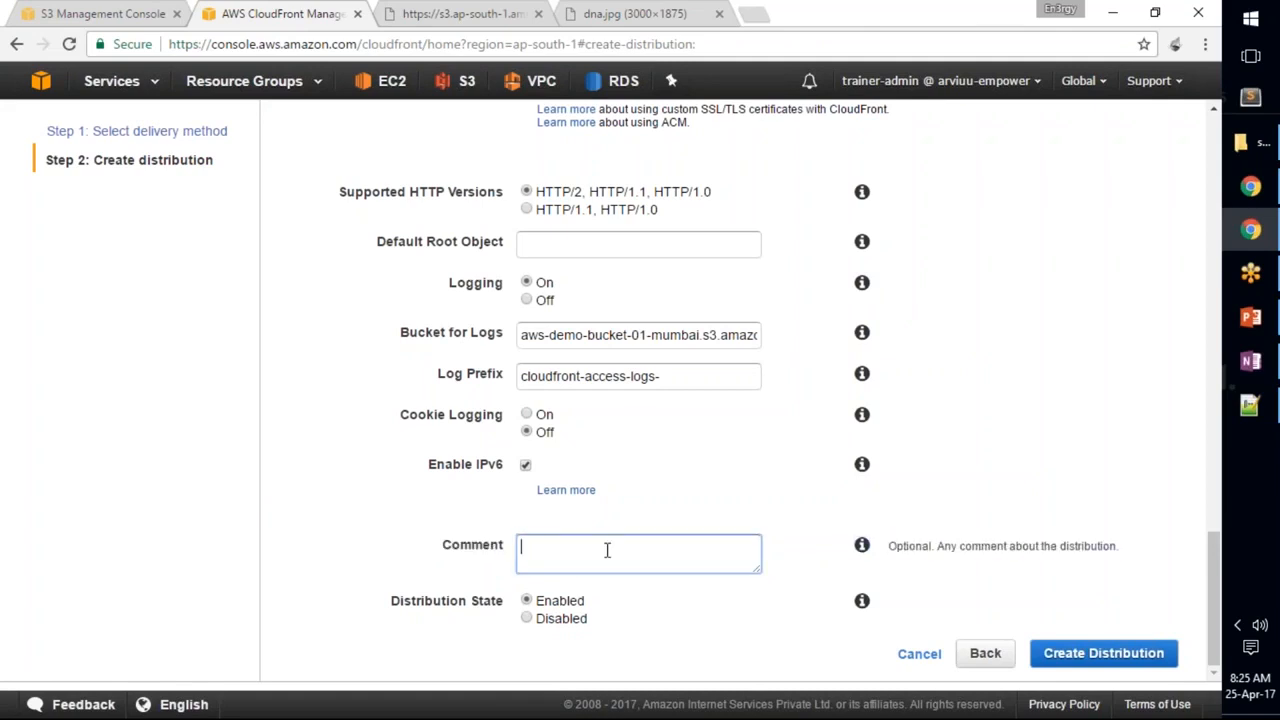
{"action": "type", "text": "Static-website-from-s3-cached "}
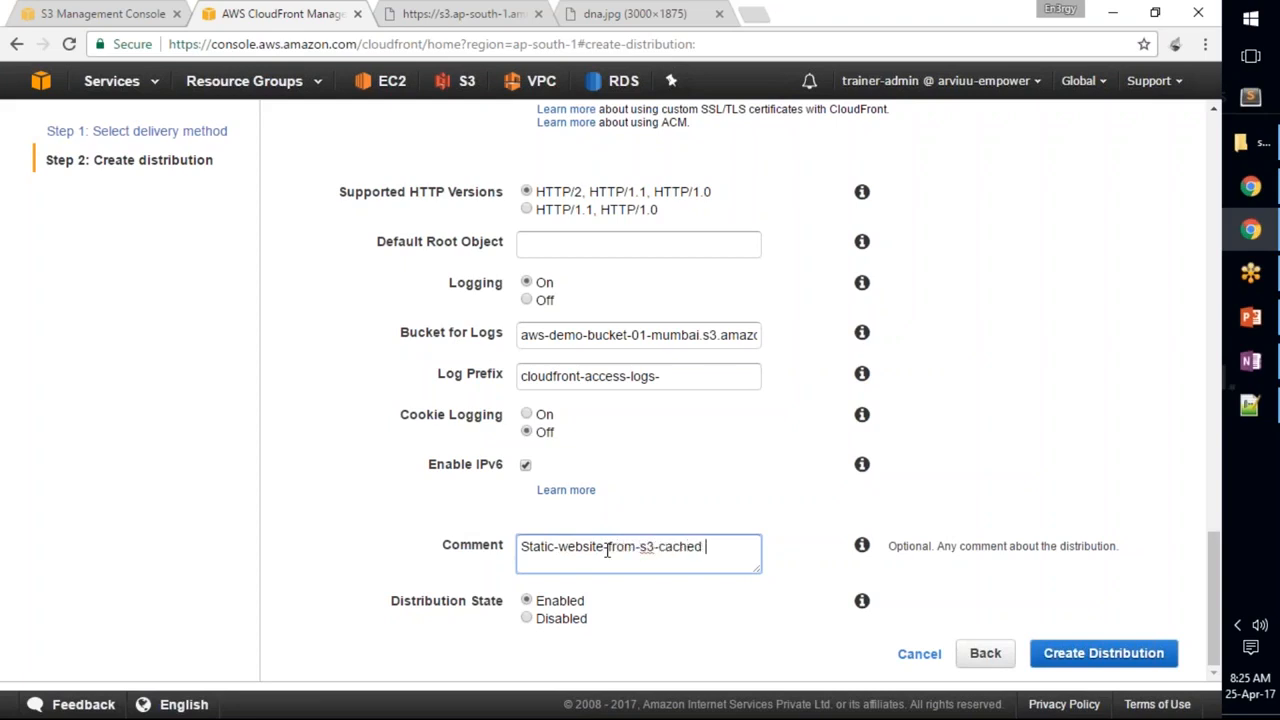
{"action": "type", "text": "in"}
{"action": "key", "text": "BackSpace"}
{"action": "type", "text": "n-cloudfront"}
- Create the distribution with its state set to Enabled, and check its status in the distributions list
{"action": "triple_click", "coordinate": [584, 567]}
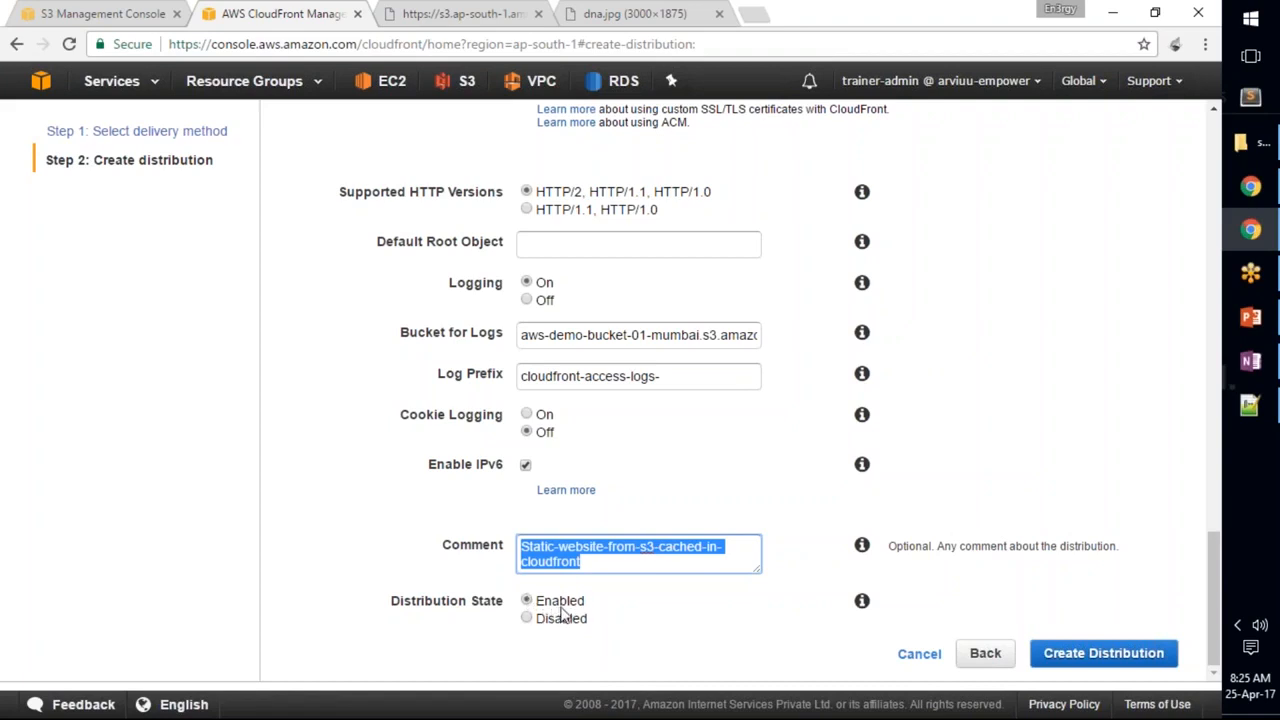
{"action": "left_click", "coordinate": [1103, 653]}
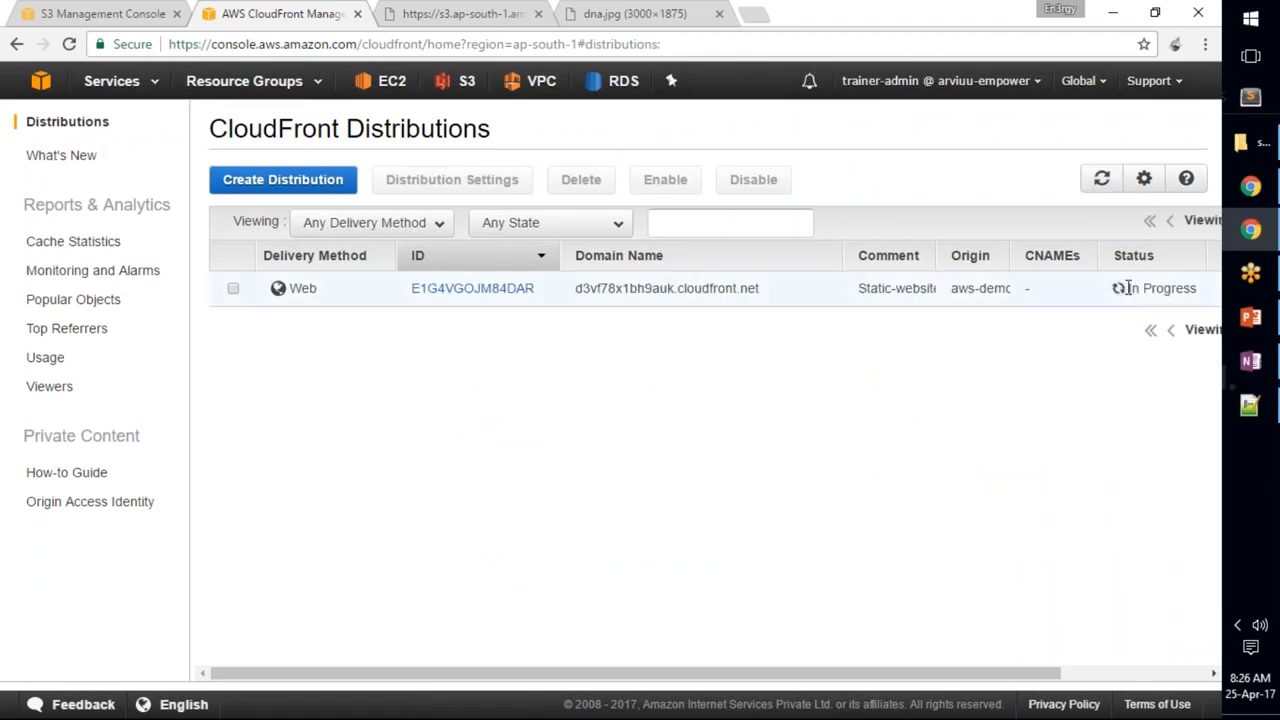
{"action": "left_click_drag", "start_coordinate": [971, 677], "coordinate": [1183, 677]}
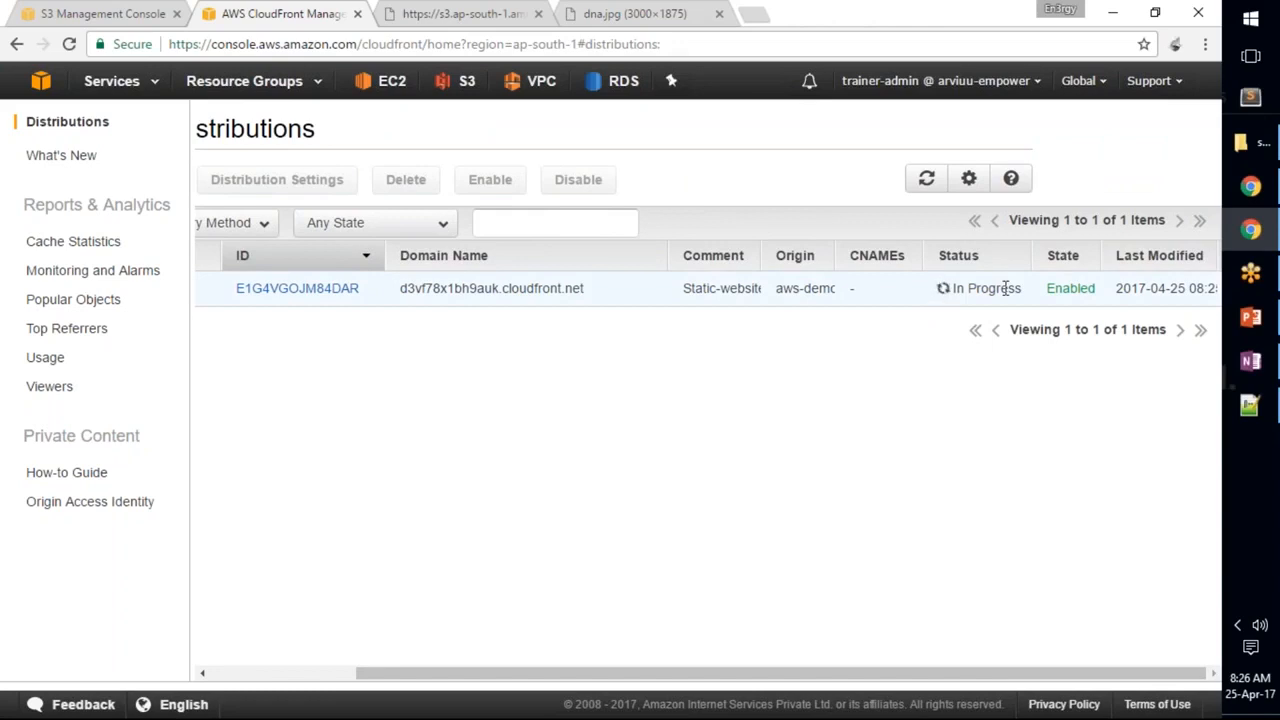
- Select the new web distribution in the distributions list and open its details page
{"action": "left_click_drag", "start_coordinate": [764, 675], "coordinate": [560, 678]}
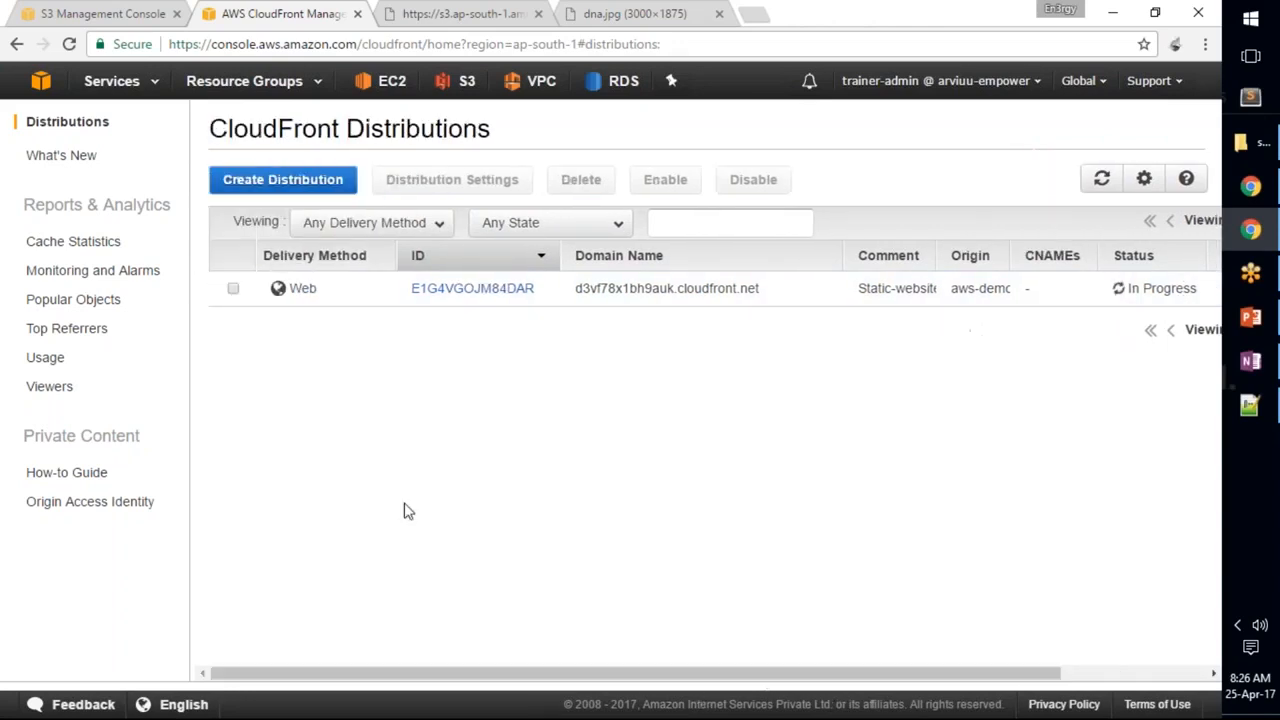
{"action": "left_click", "coordinate": [232, 290]}
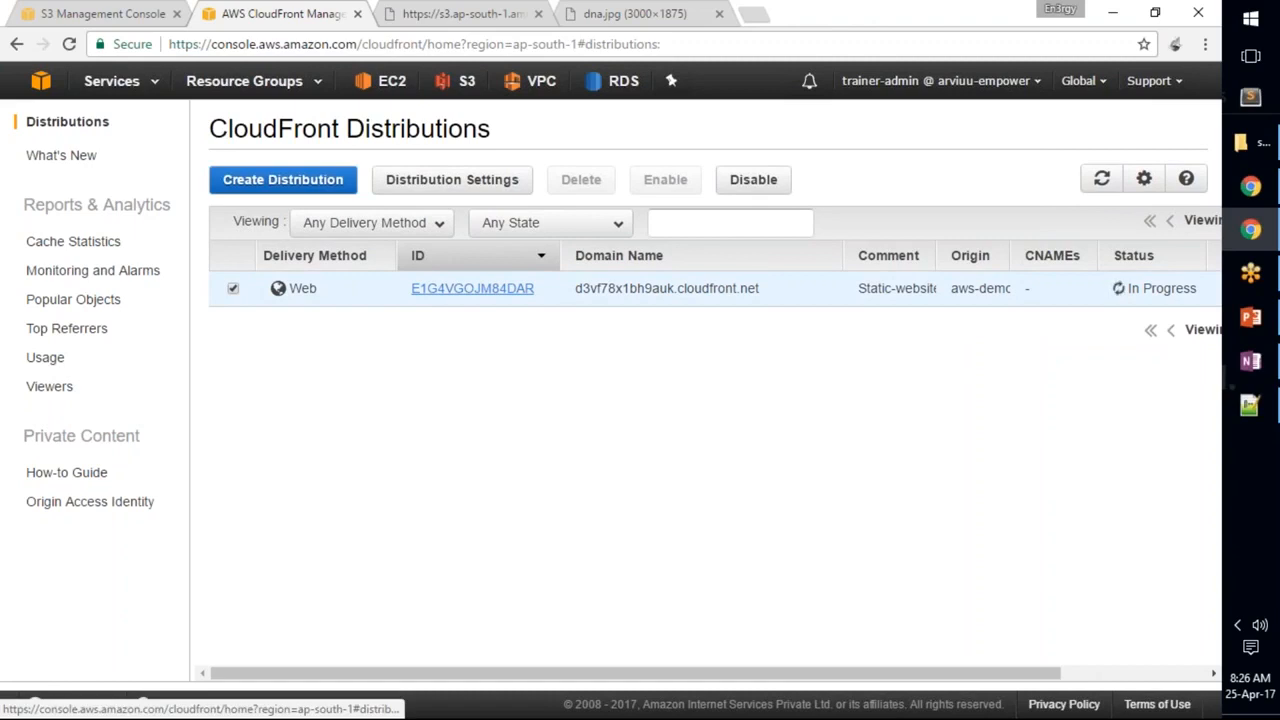
{"action": "left_click", "coordinate": [472, 288]}
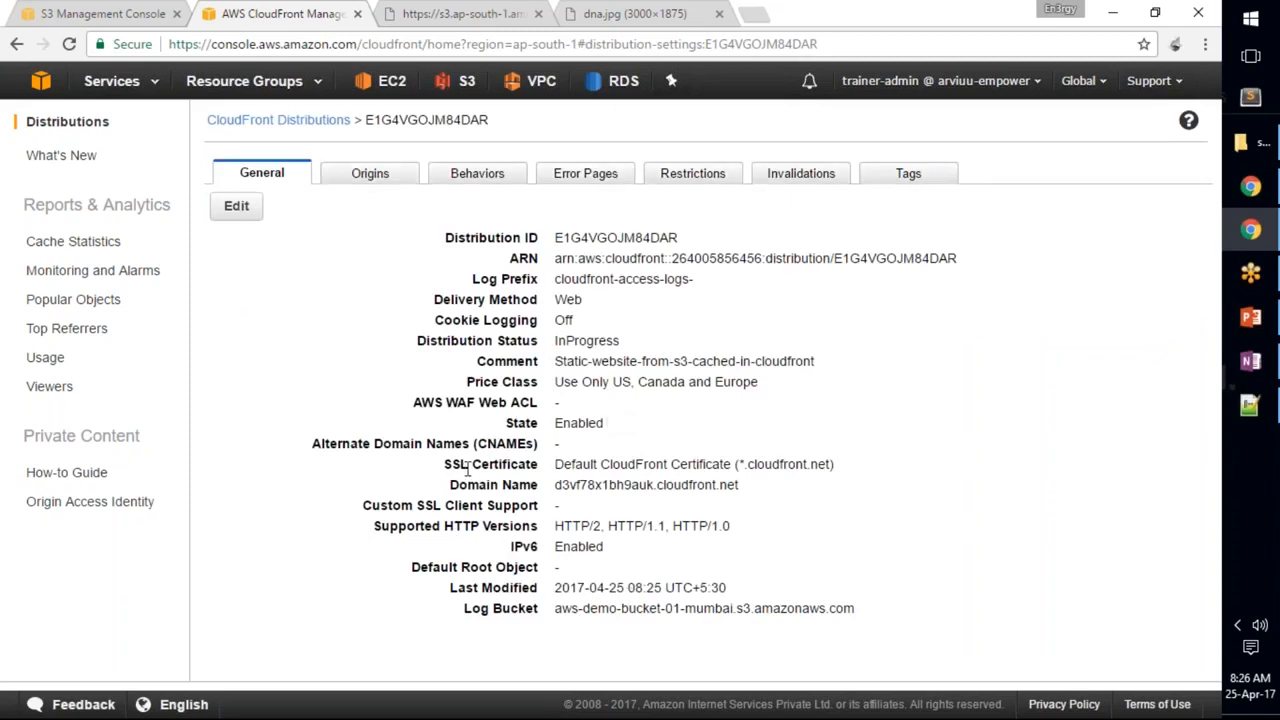
- Enable geo-restriction for the distribution with restriction type Blacklist and ZM -- ZAMBIA as the blocked country
{"action": "left_click", "coordinate": [692, 176]}
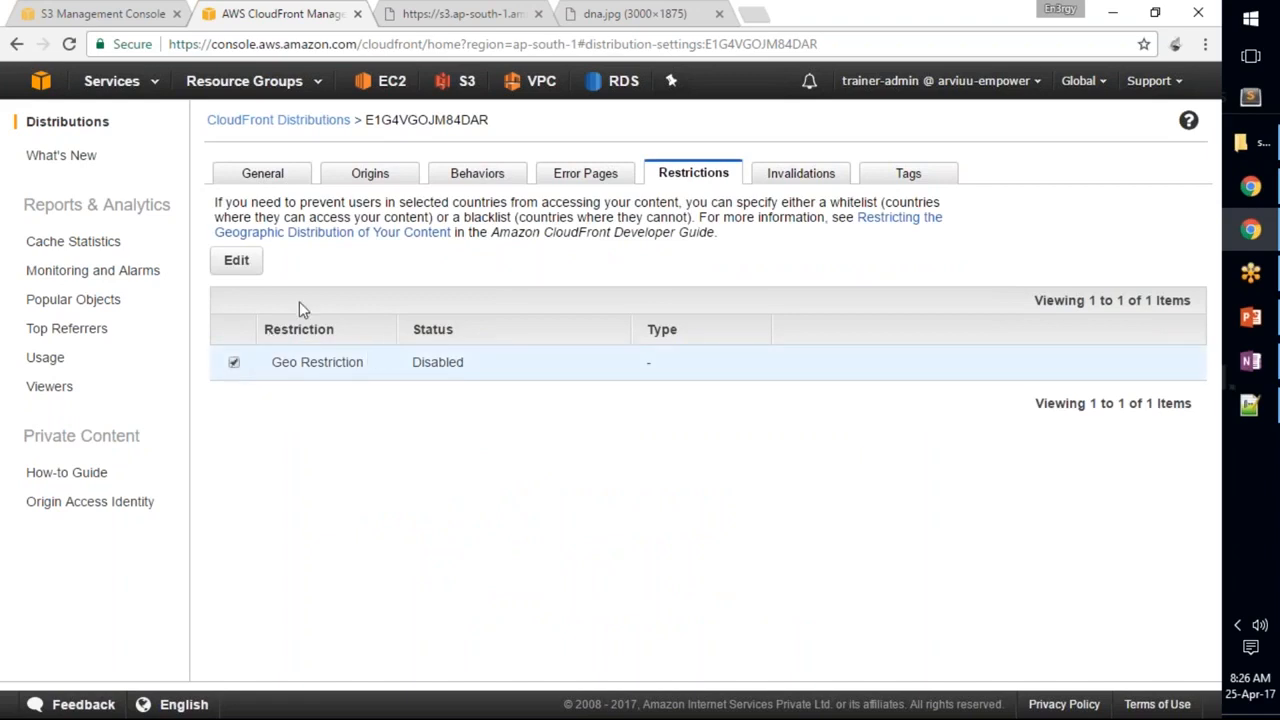
{"action": "left_click", "coordinate": [238, 265]}
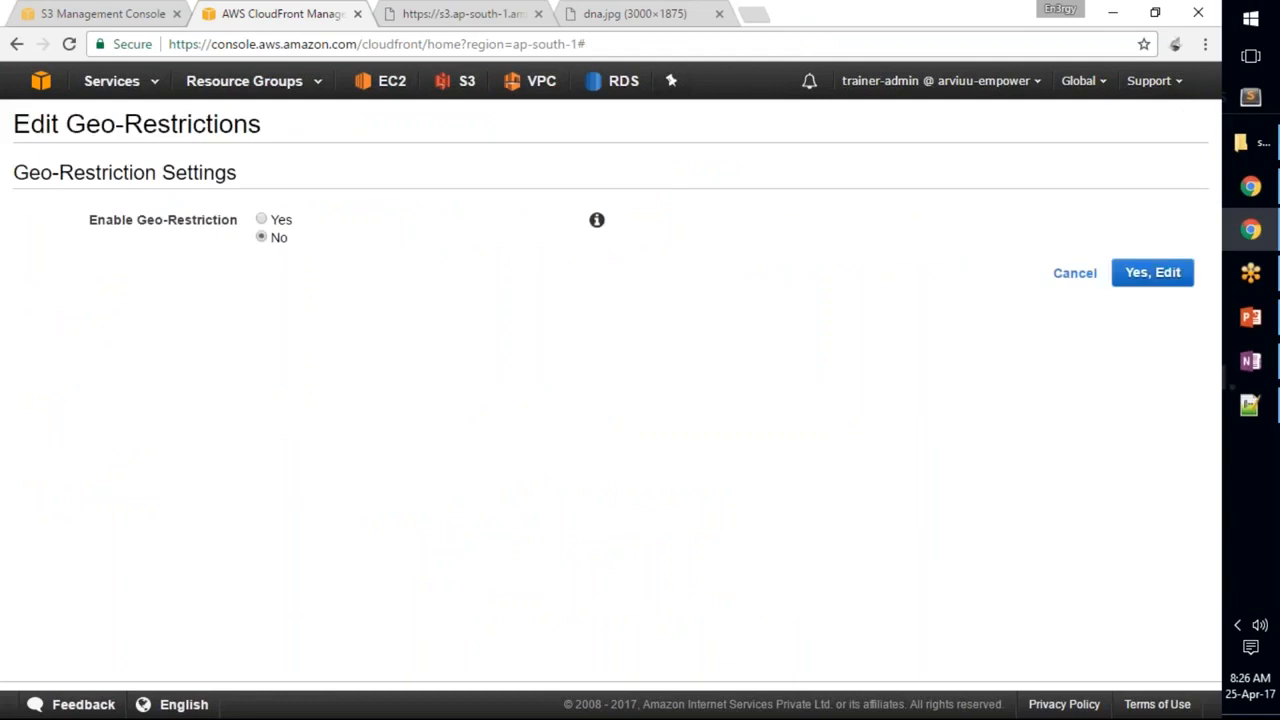
{"action": "left_click", "coordinate": [262, 222]}
{"action": "left_click_drag", "start_coordinate": [480, 400], "coordinate": [486, 466]}
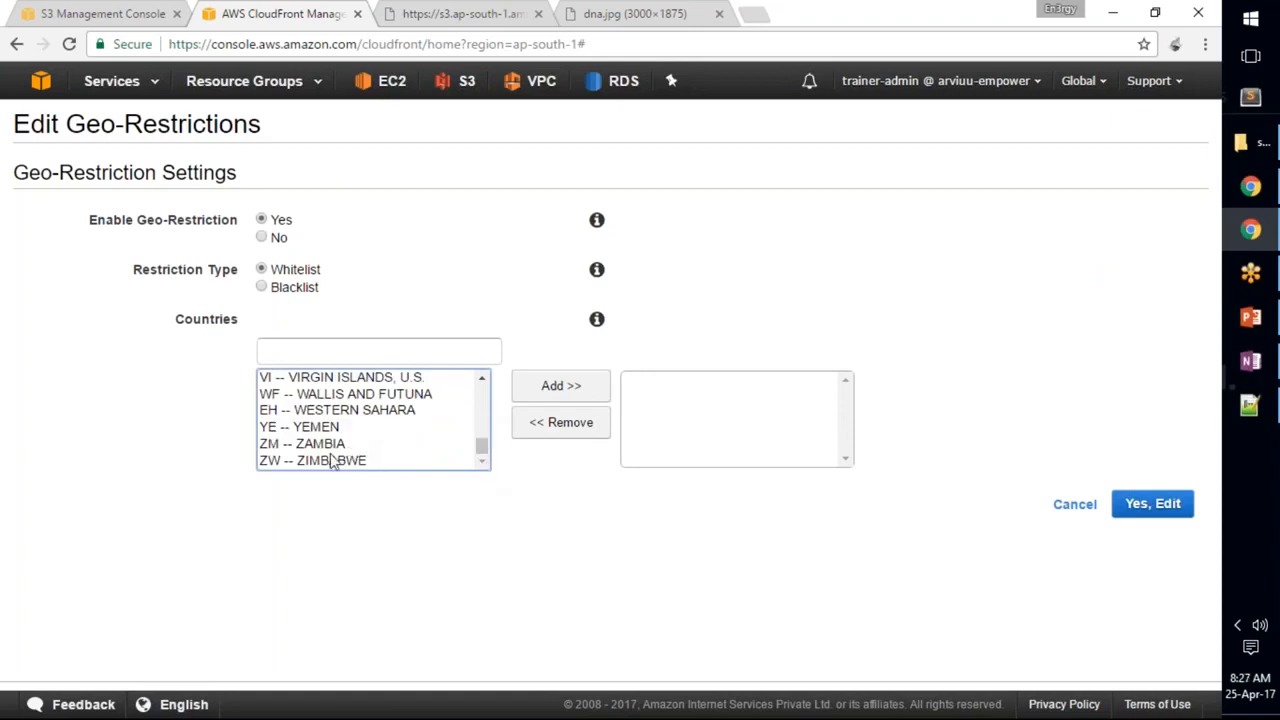
{"action": "left_click", "coordinate": [262, 287]}
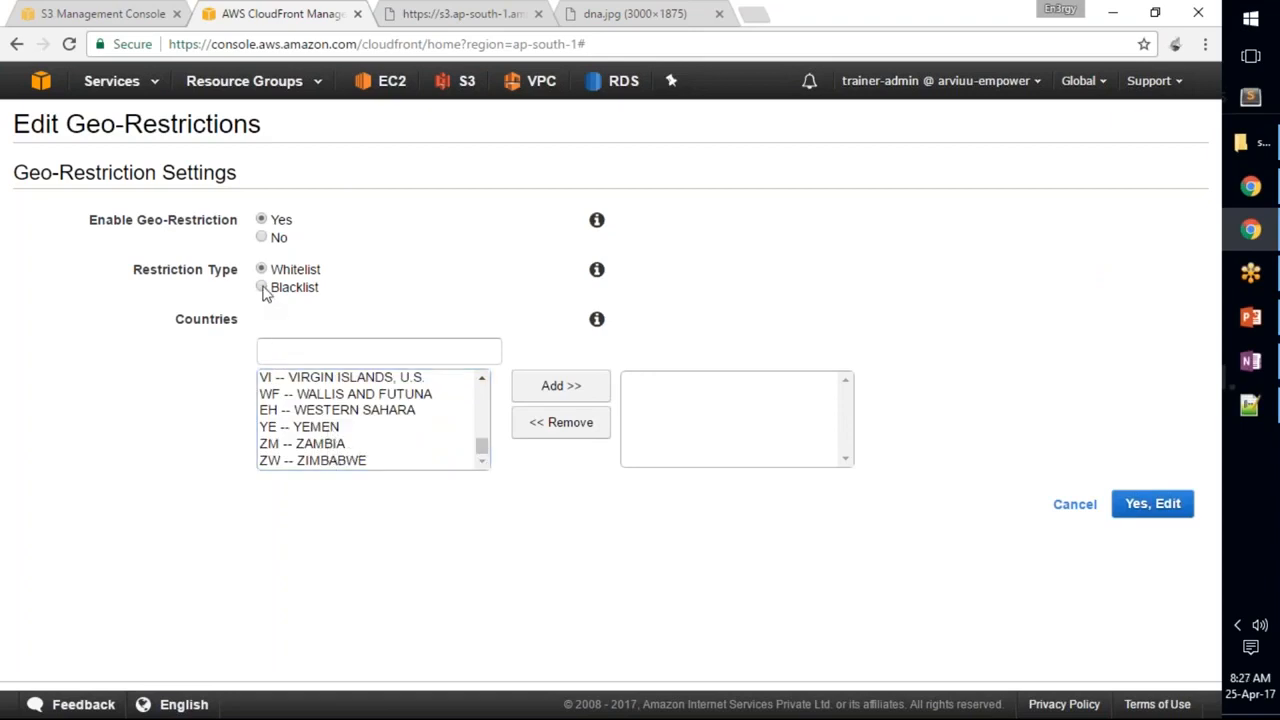
{"action": "left_click", "coordinate": [336, 447]}
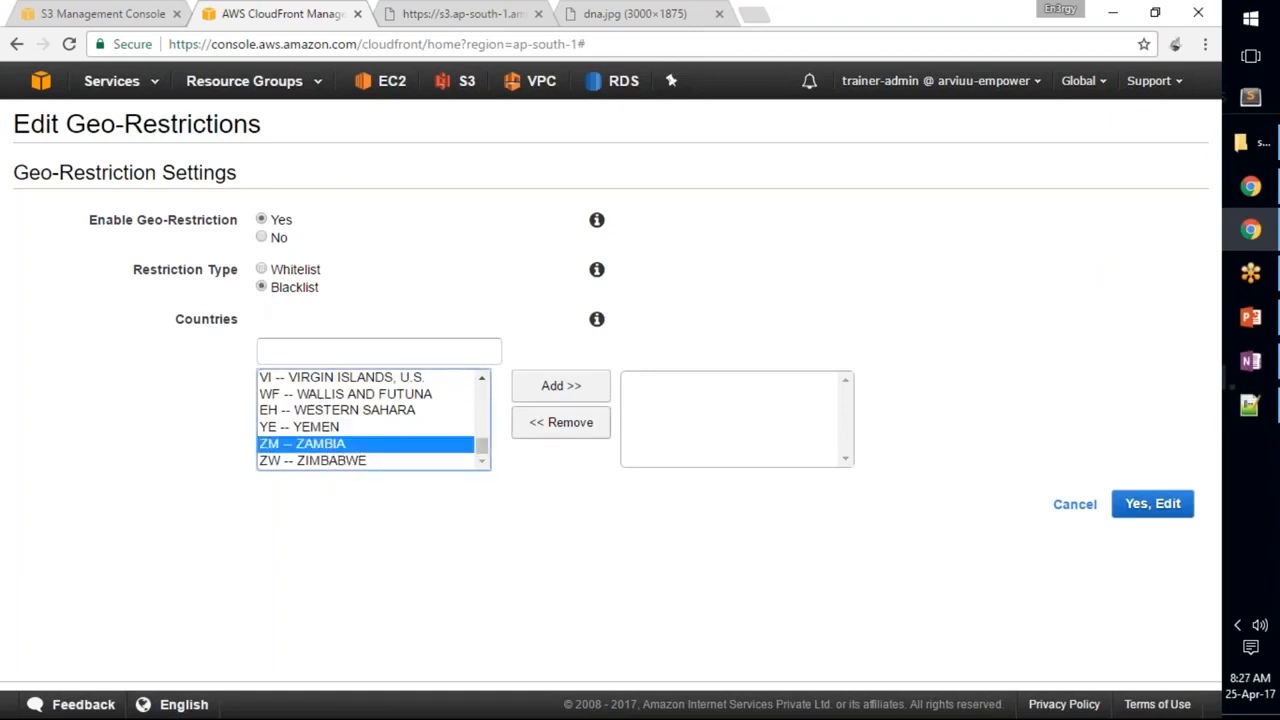
{"action": "left_click", "coordinate": [566, 387]}
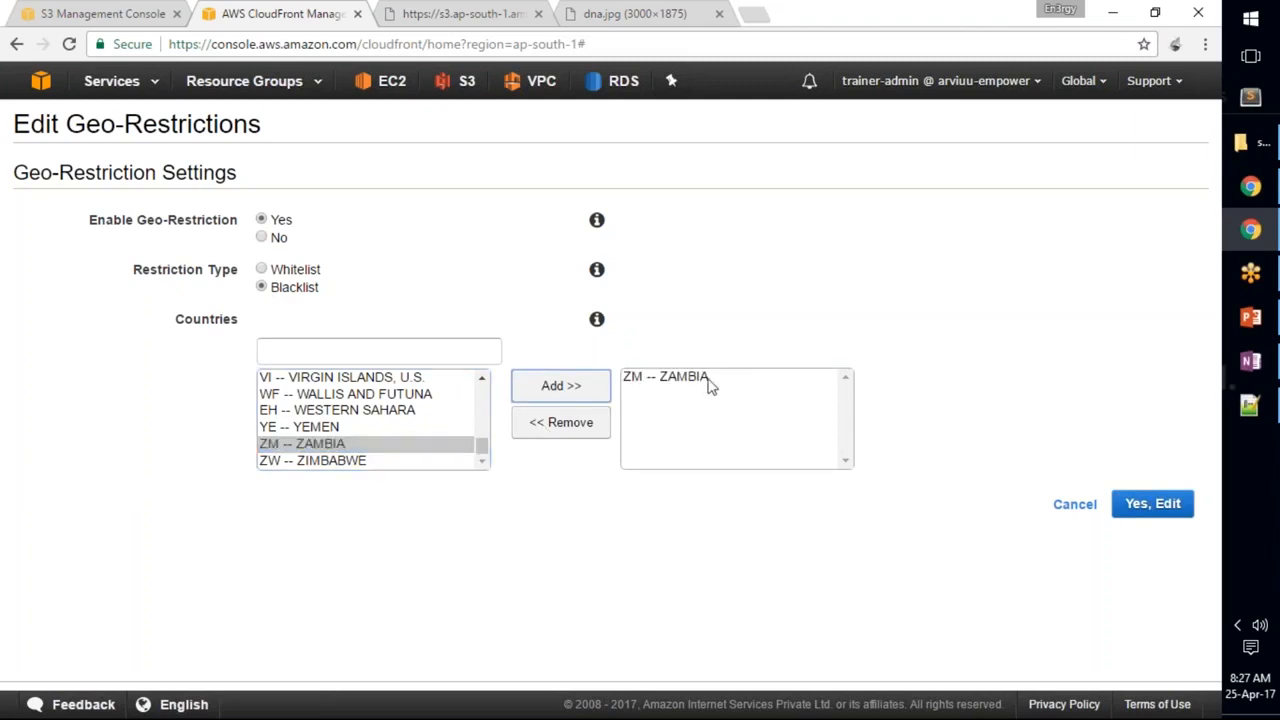
{"action": "left_click", "coordinate": [1152, 504]}
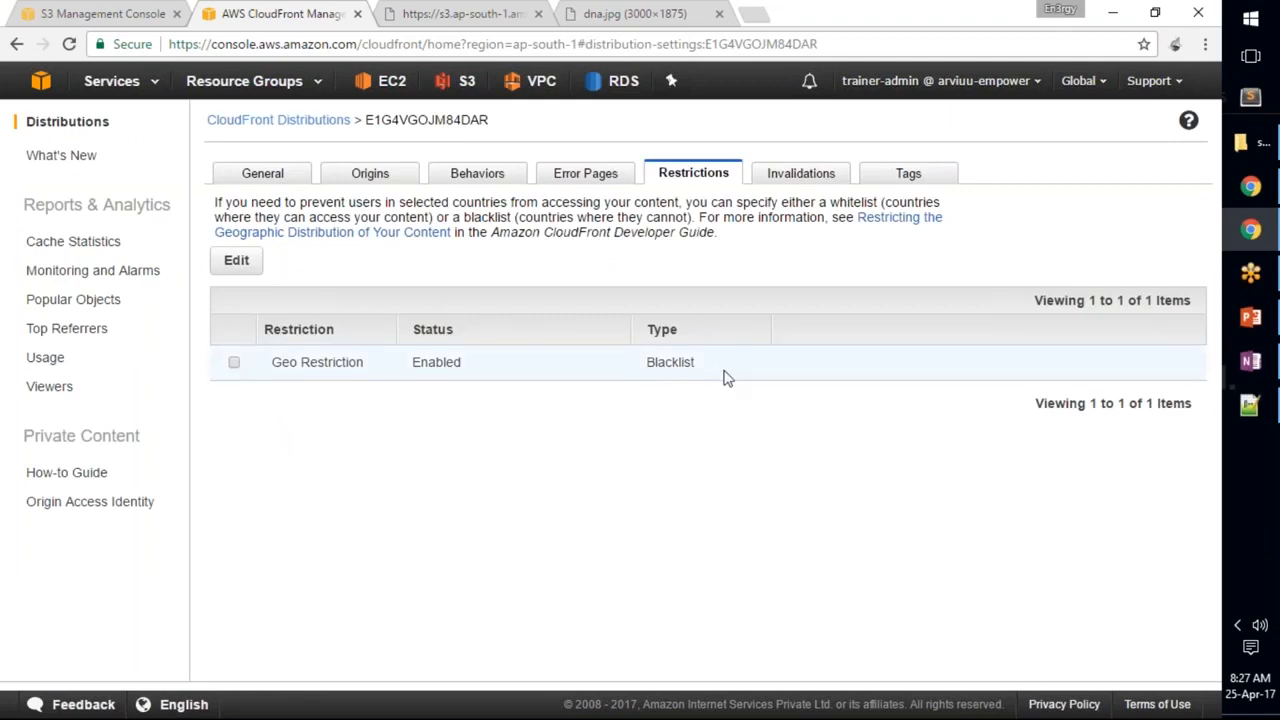
- Start a custom error response for HTTP error code 404: Not Found with Customize Error Response set to Yes
{"action": "left_click", "coordinate": [598, 178]}
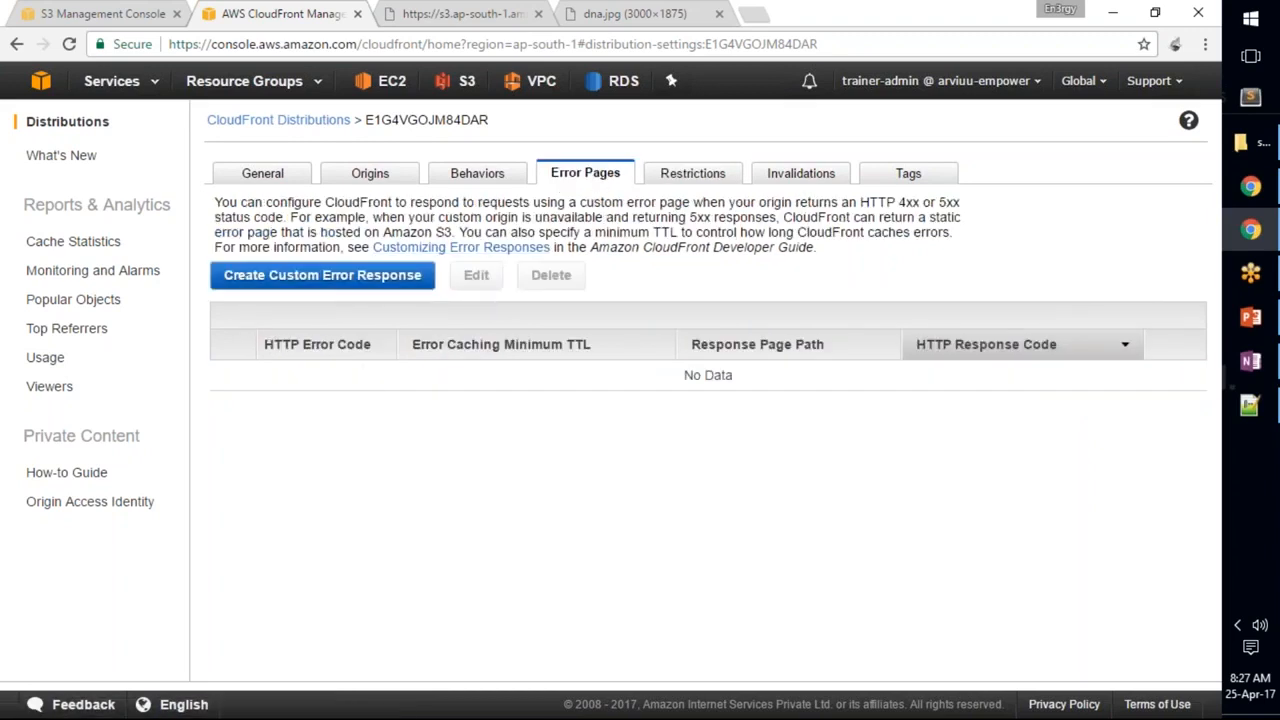
{"action": "left_click", "coordinate": [345, 278]}
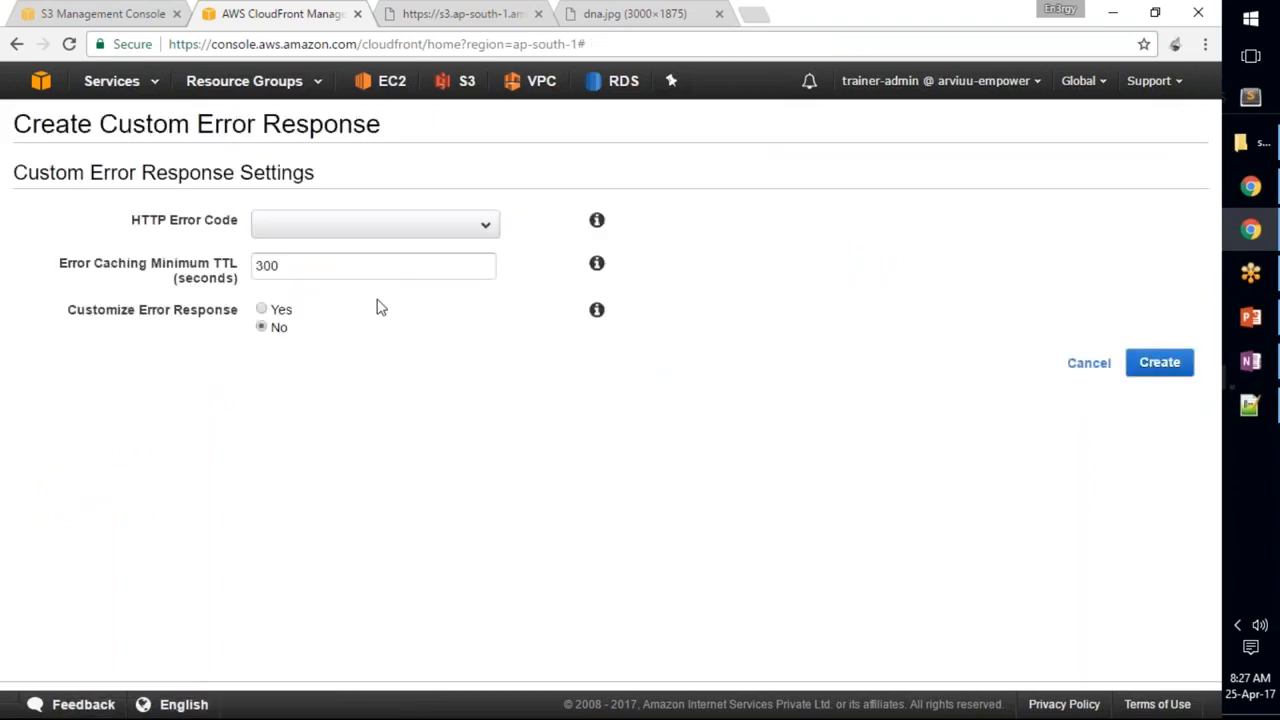
{"action": "left_click", "coordinate": [465, 229]}
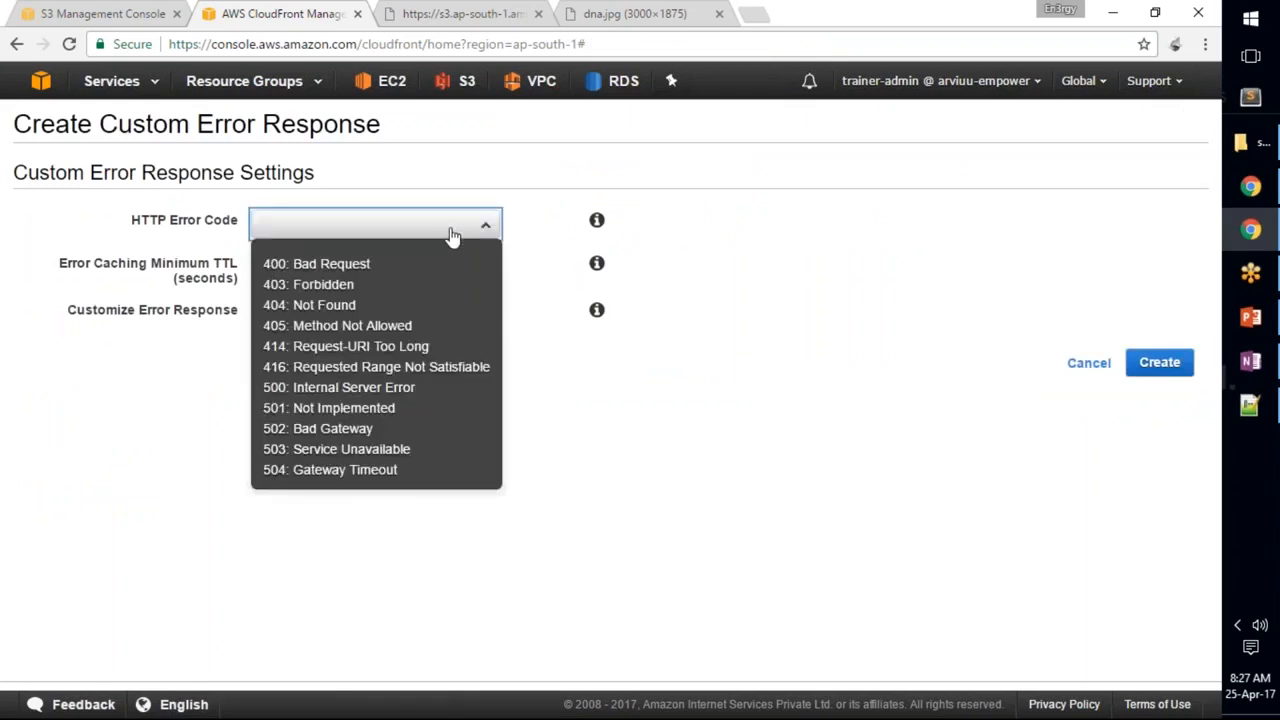
{"action": "left_click", "coordinate": [345, 306]}
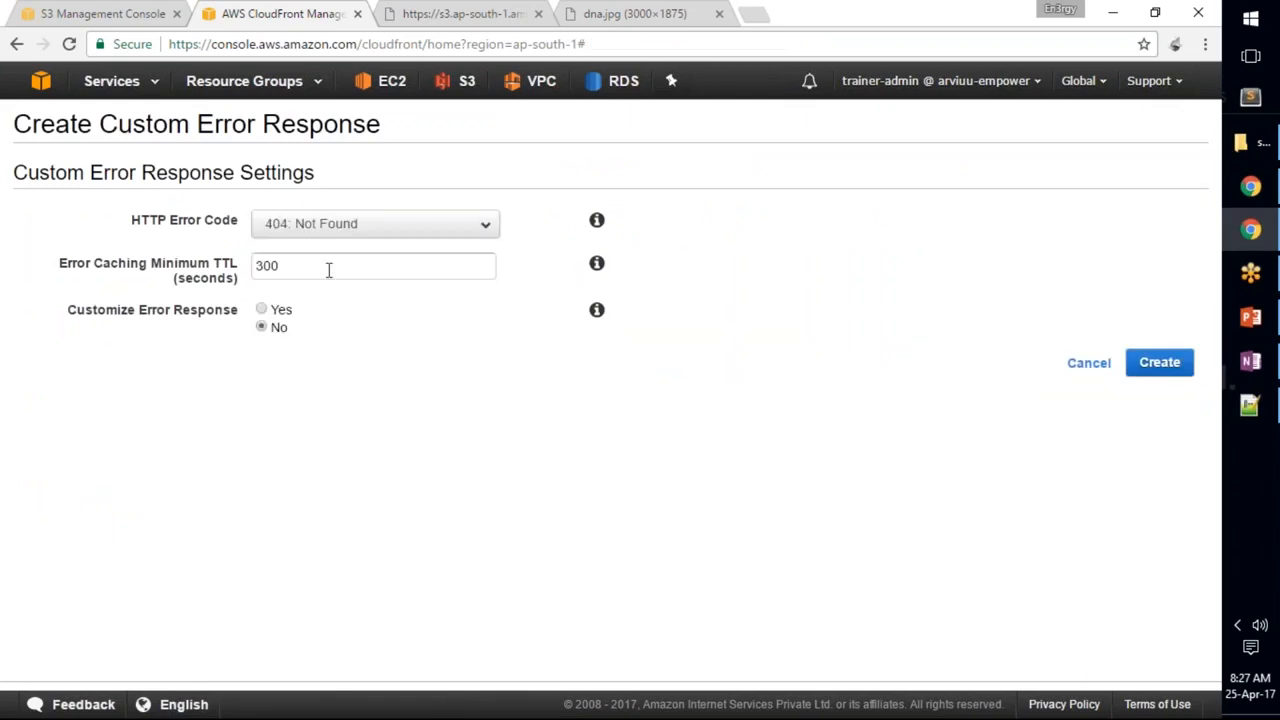
{"action": "left_click", "coordinate": [263, 310]}
{"action": "left_click", "coordinate": [324, 362]}
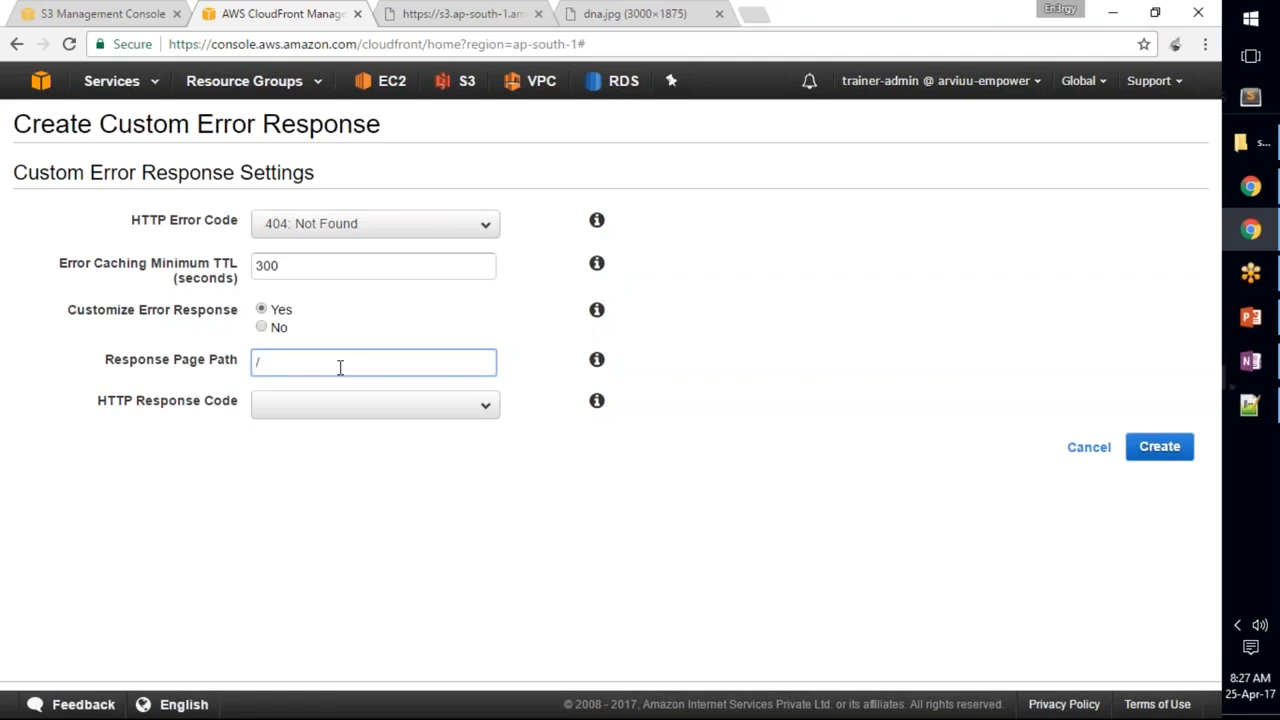
- Set the response page path to /error.html and the HTTP response code to 200: OK, and create the custom error response
{"action": "left_click", "coordinate": [597, 362]}
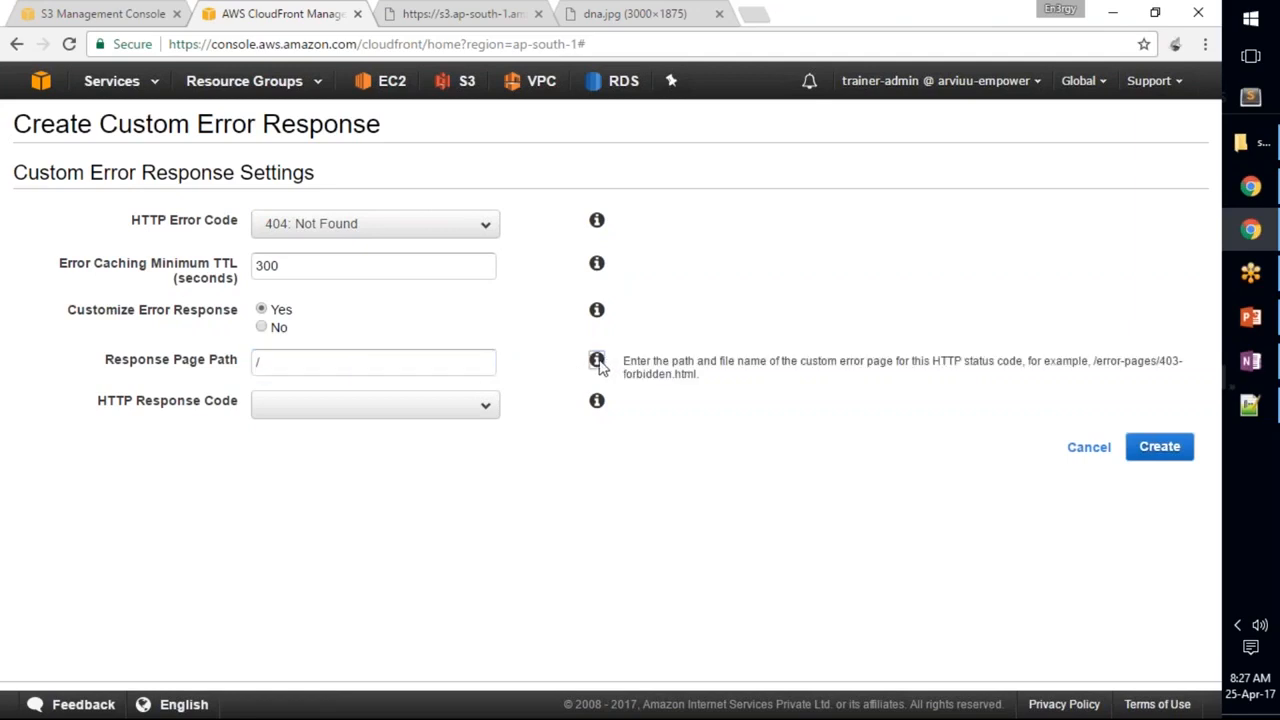
{"action": "left_click", "coordinate": [430, 370]}
{"action": "type", "text": "error.html"}
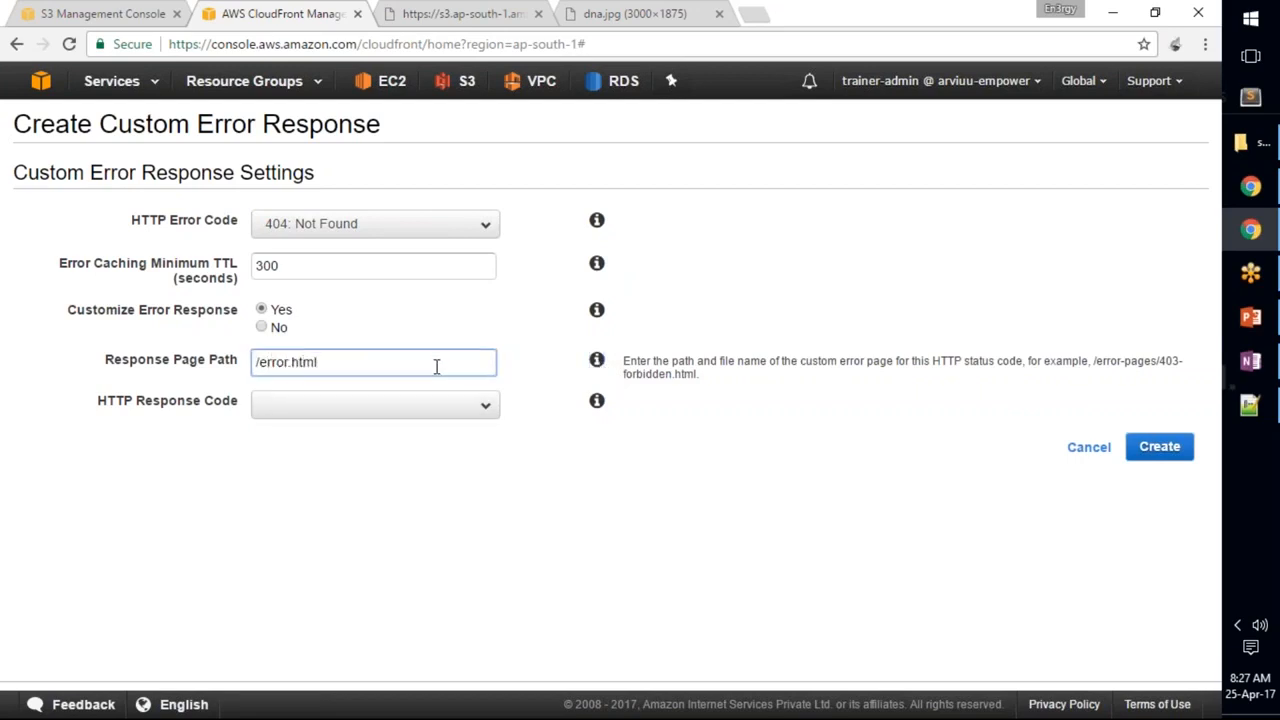
{"action": "left_click", "coordinate": [436, 405]}
{"action": "left_click", "coordinate": [420, 446]}
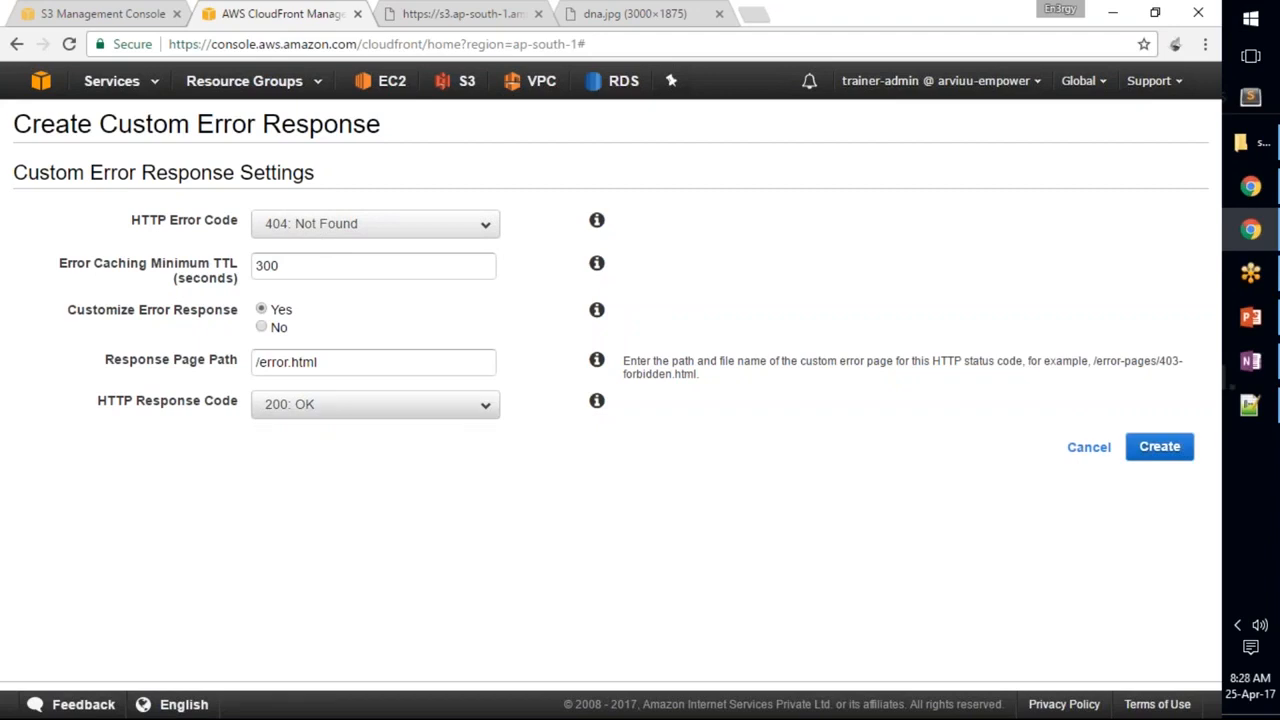
{"action": "left_click_drag", "start_coordinate": [257, 361], "coordinate": [355, 363]}
{"action": "left_click", "coordinate": [294, 481]}
{"action": "left_click", "coordinate": [1157, 451]}
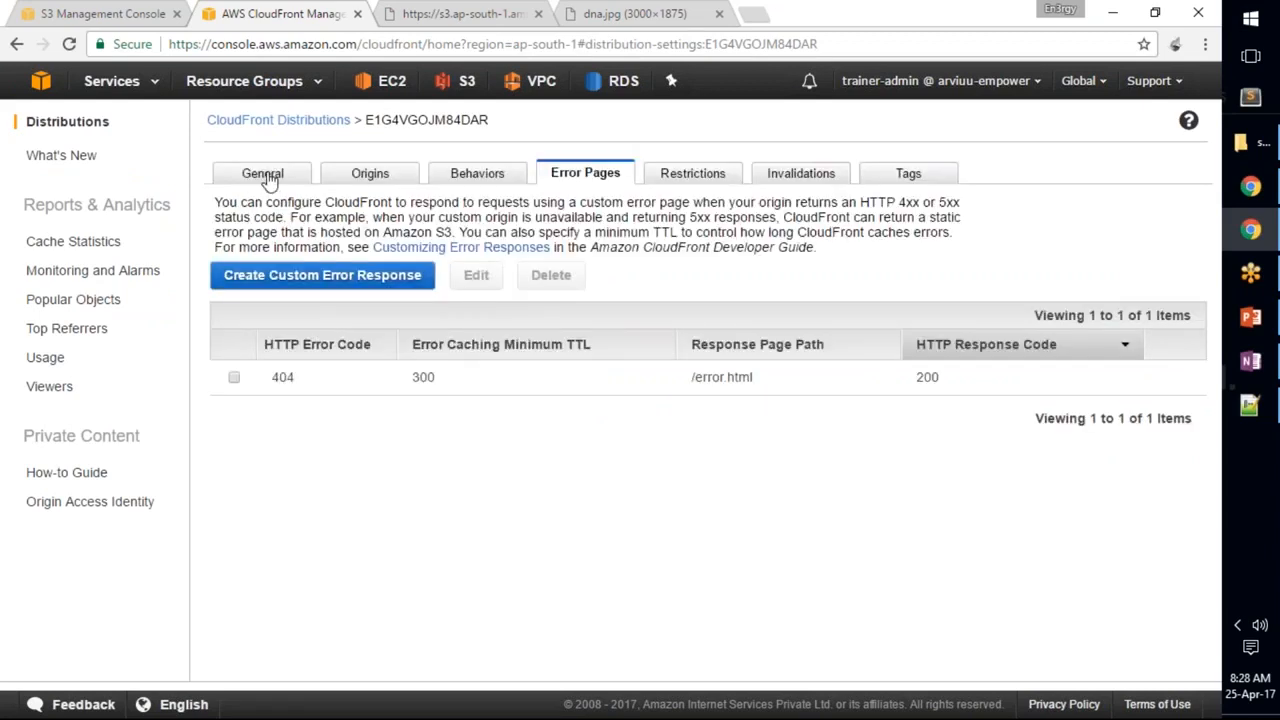
- Look through the distribution's origins, cache behaviors and tags
{"action": "left_click", "coordinate": [388, 178]}
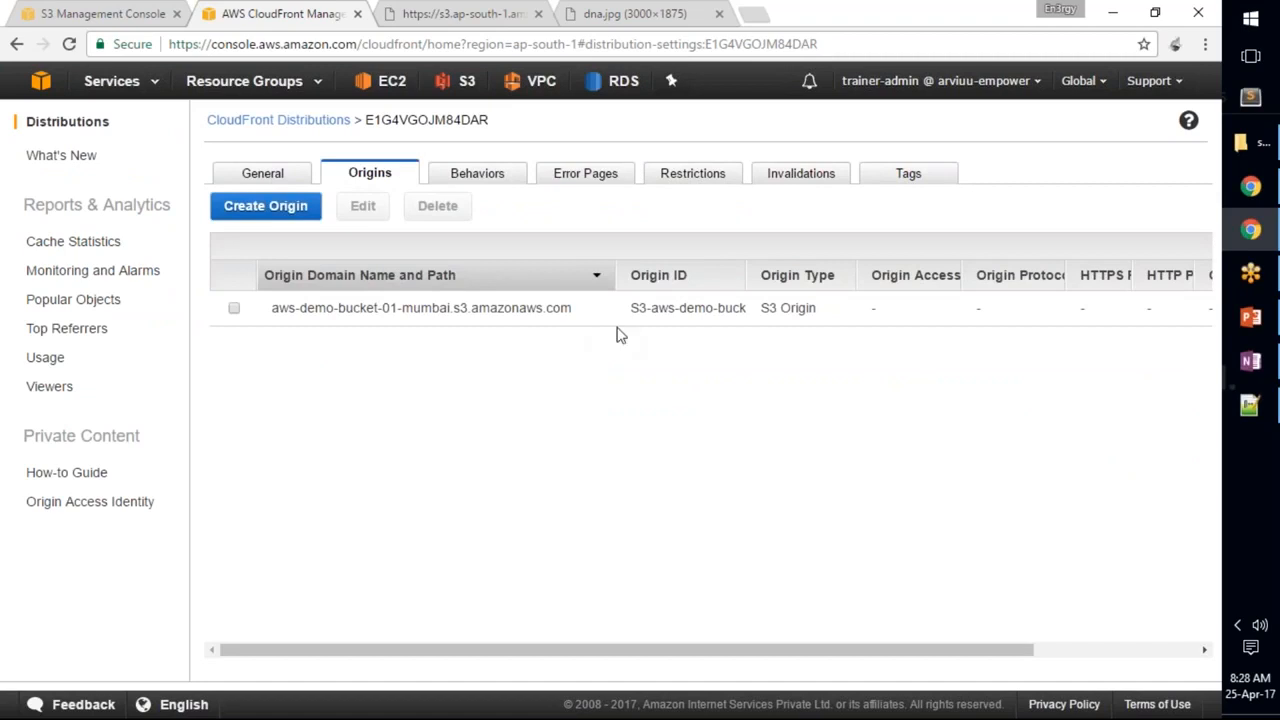
{"action": "left_click", "coordinate": [466, 180]}
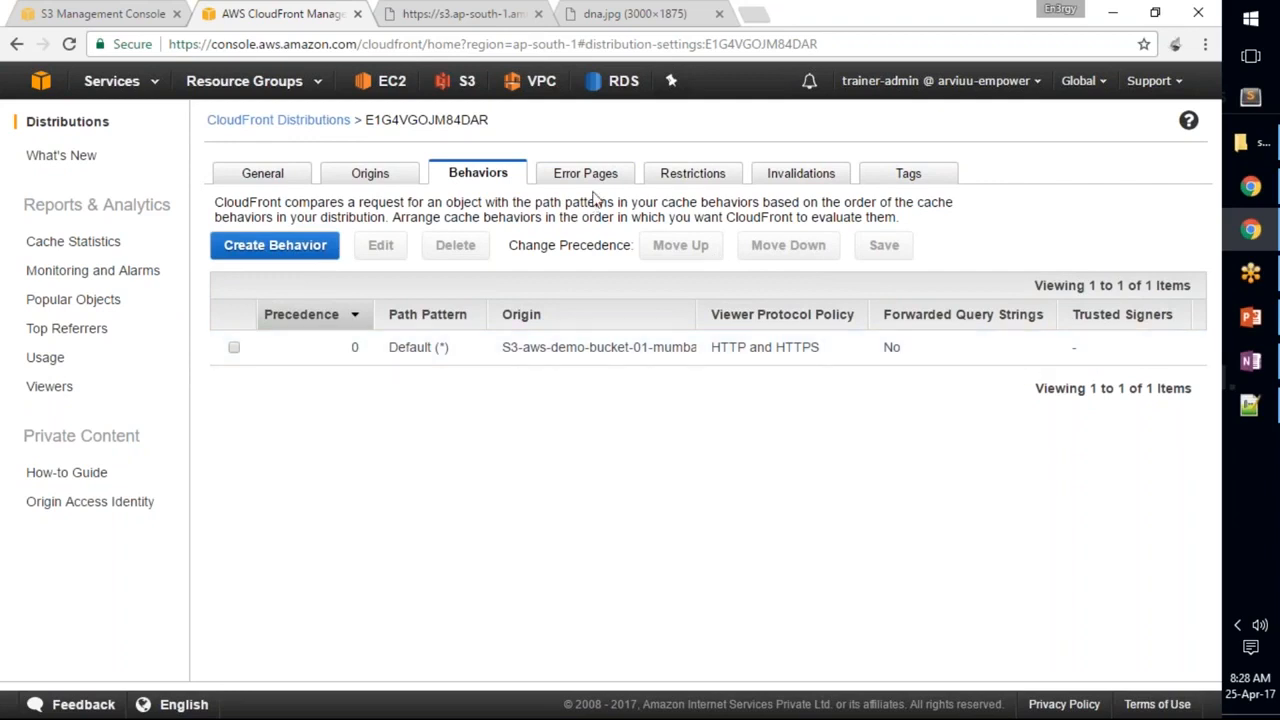
{"action": "left_click", "coordinate": [897, 176]}
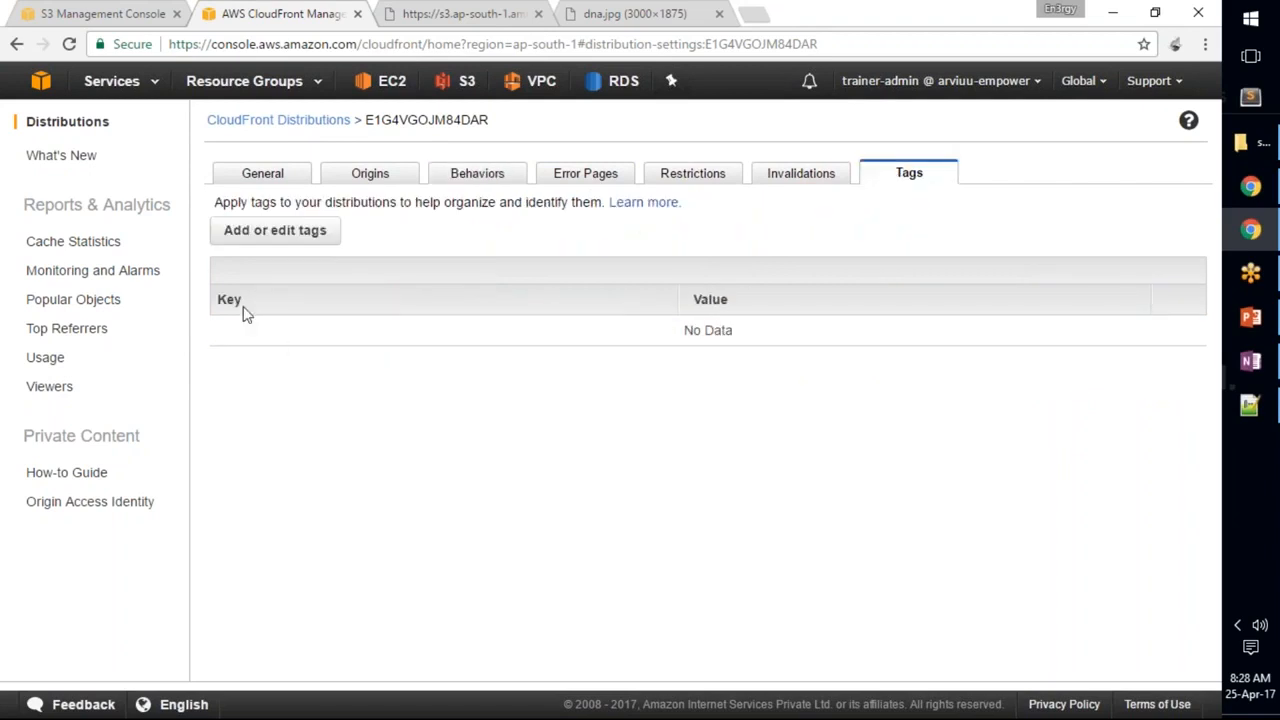
- Add a tag to the distribution with key Name and value static-web-hosting-demo-cached-in-cloudfront, and save it
{"action": "left_click", "coordinate": [283, 244]}
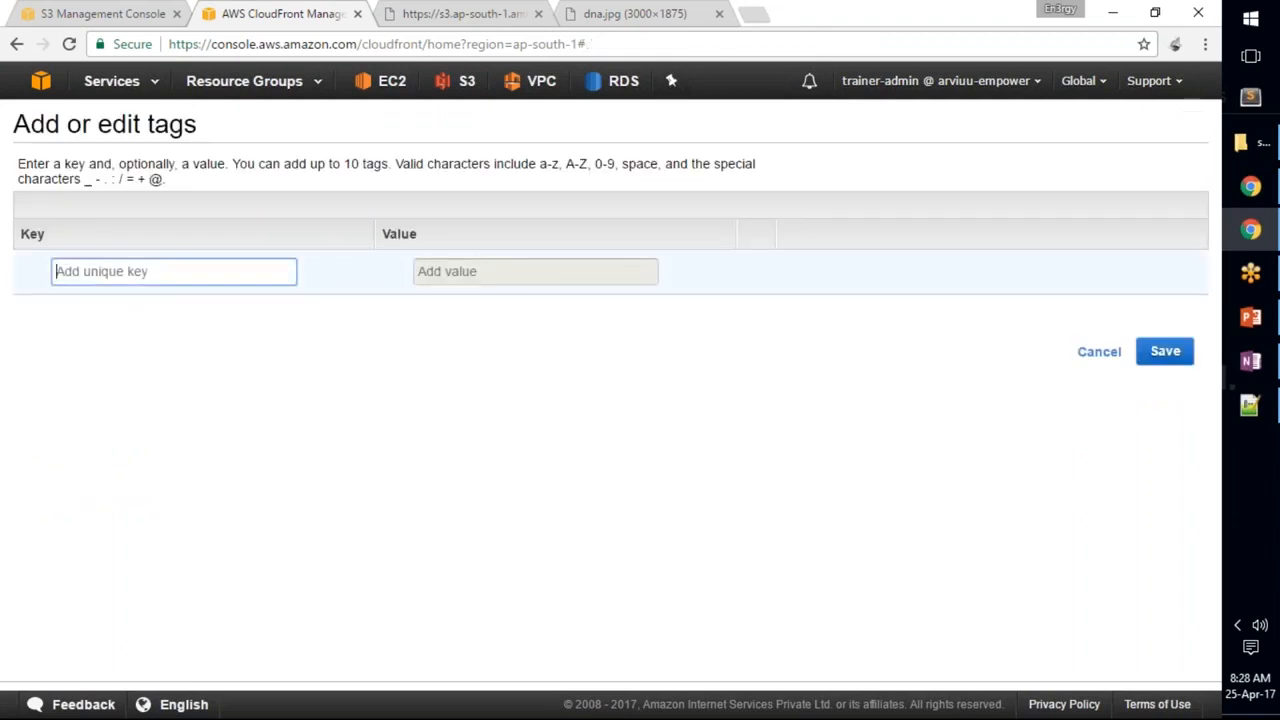
{"action": "type", "text": "Name"}
{"action": "key", "text": "Tab"}
{"action": "type", "text": "s"}
{"action": "key", "text": "BackSpace"}
{"action": "type", "text": "static"}
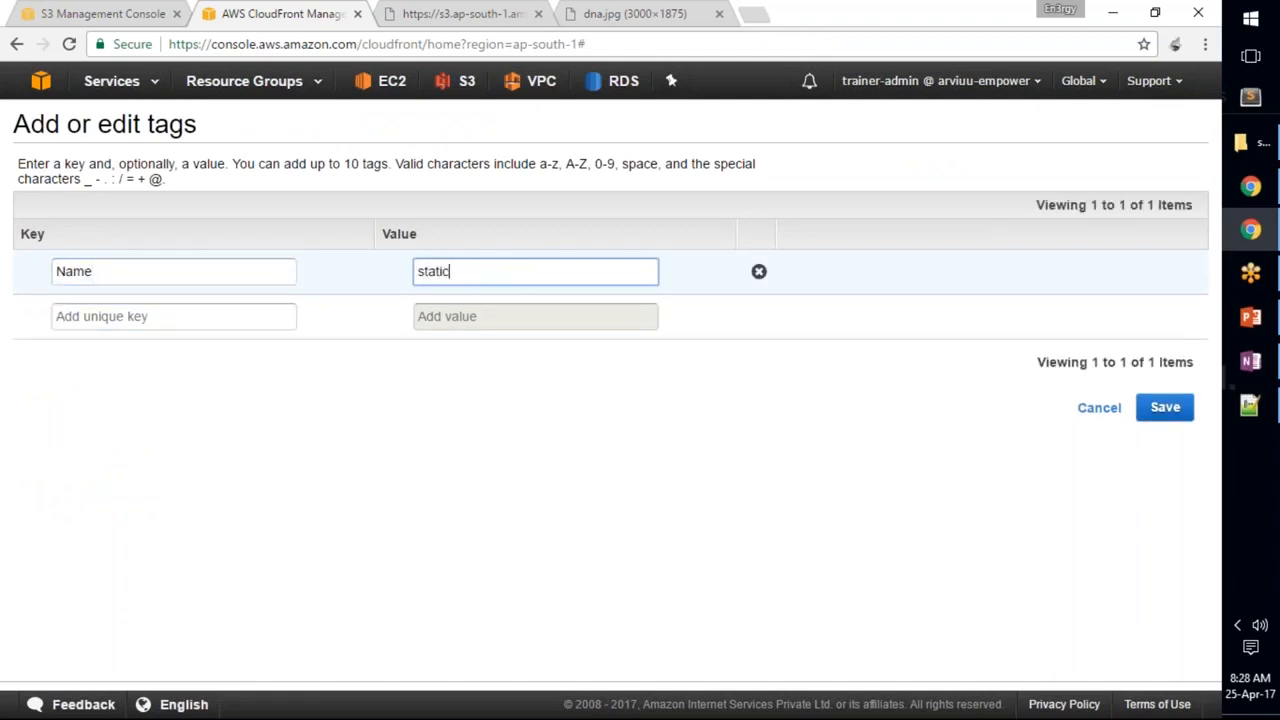
{"action": "type", "text": "-web-hosting"}
{"action": "type", "text": "-de"}
{"action": "key", "text": "BackSpace"}
{"action": "type", "text": "dem"}
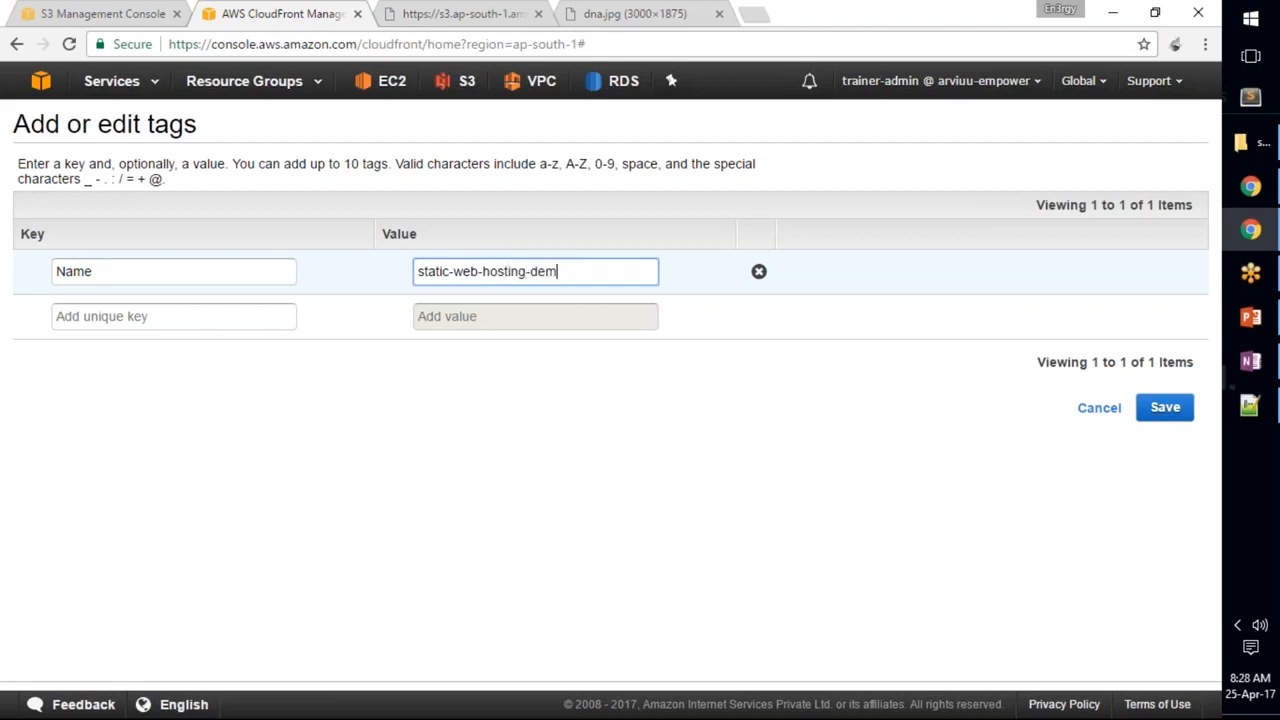
{"action": "type", "text": "o-cached-in-cloudfront"}
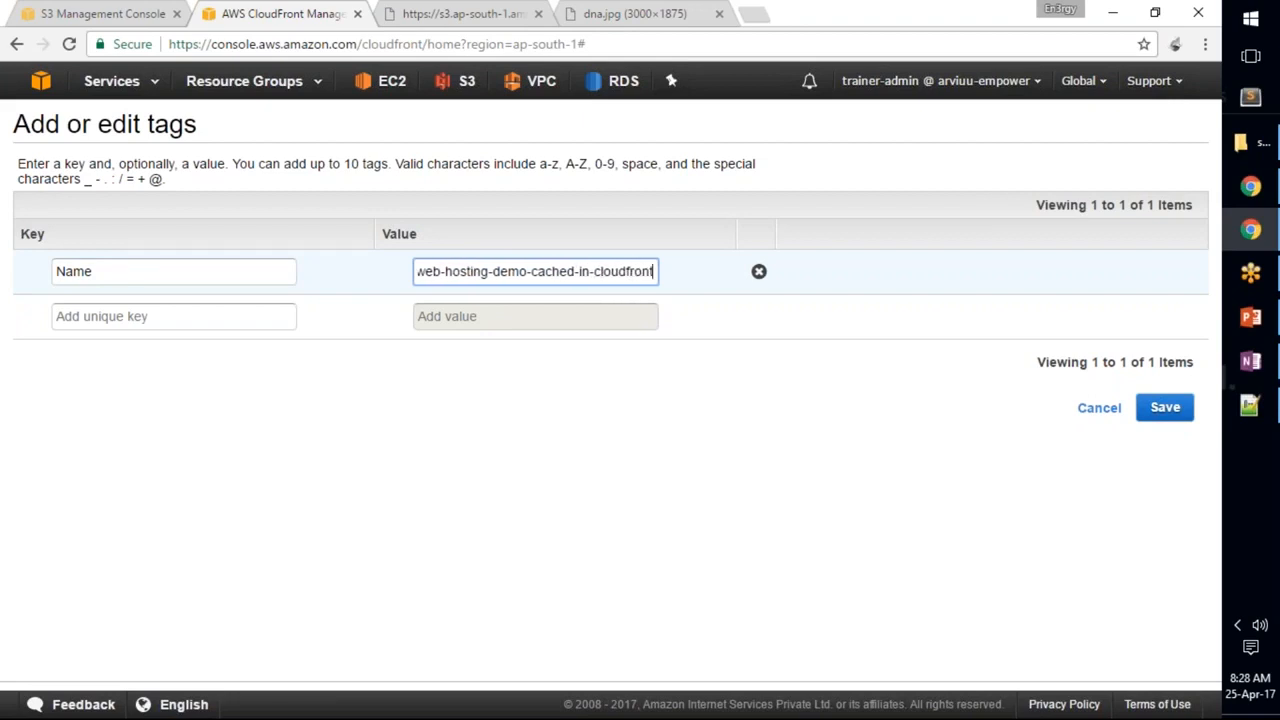
{"action": "left_click", "coordinate": [1162, 410]}
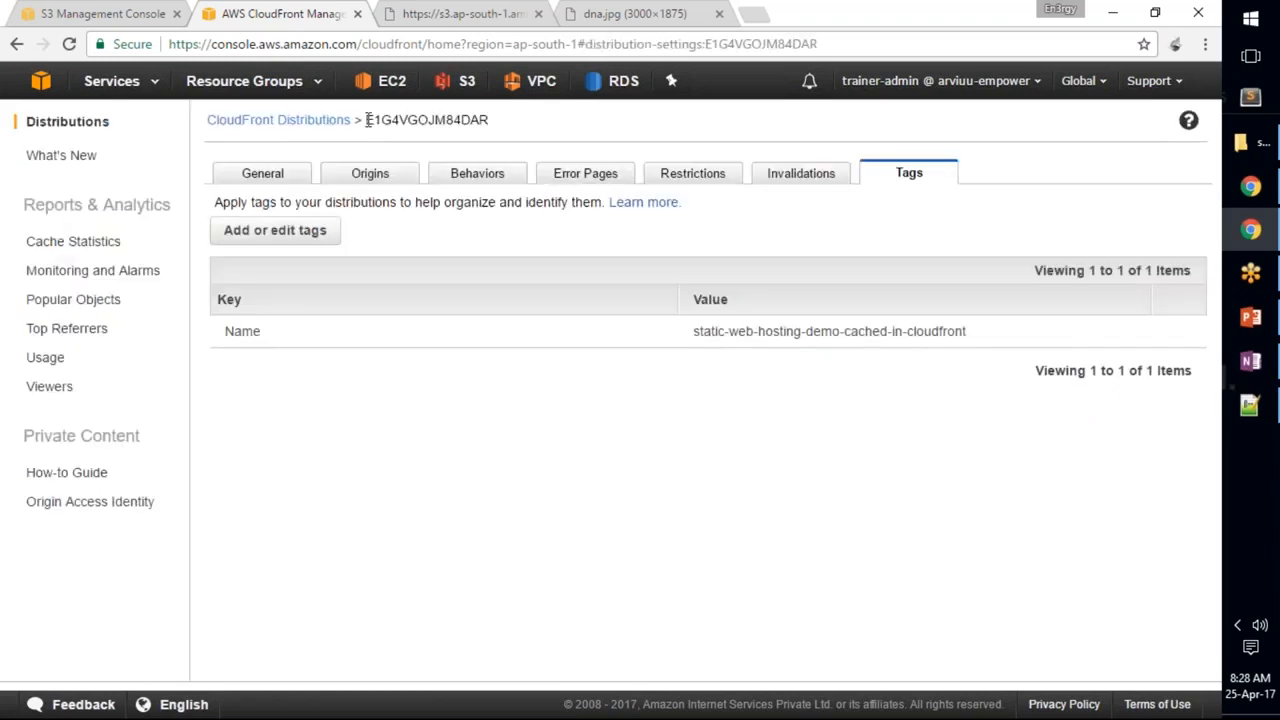
- Review the distribution's ID, tag value and general details, and return to the distributions list
{"action": "left_click_drag", "start_coordinate": [367, 119], "coordinate": [483, 120]}
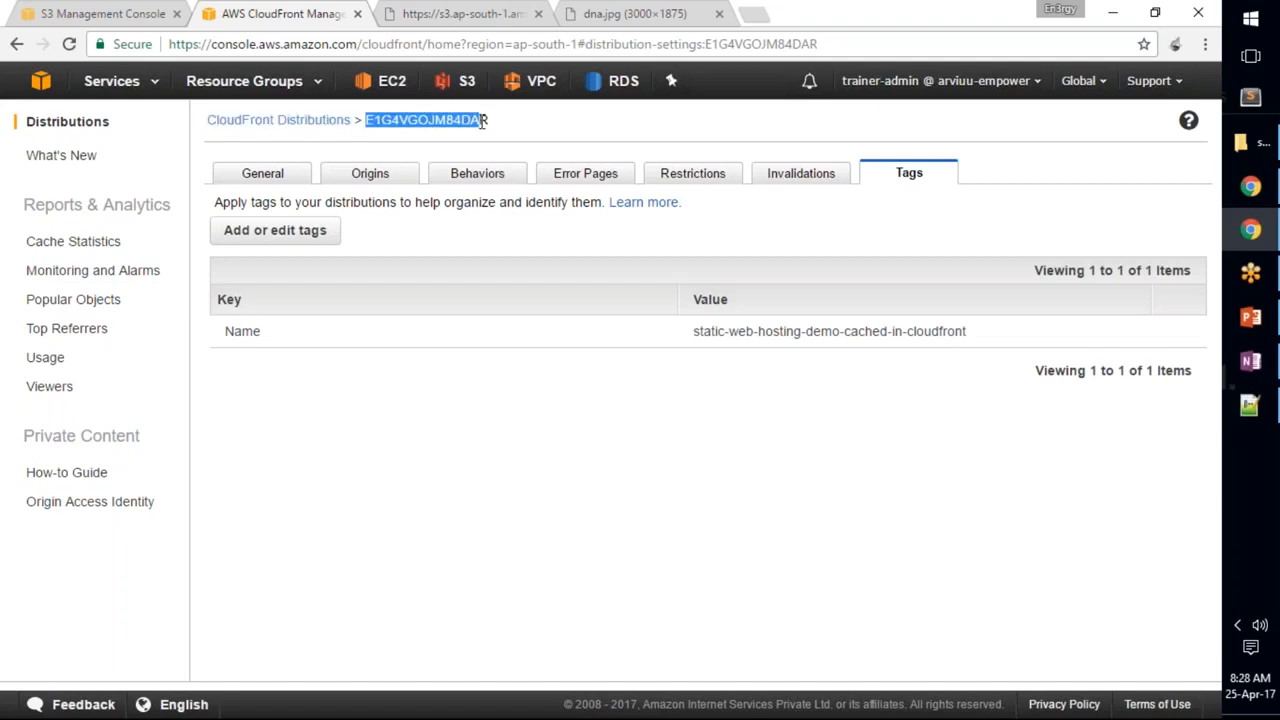
{"action": "left_click", "coordinate": [522, 132]}
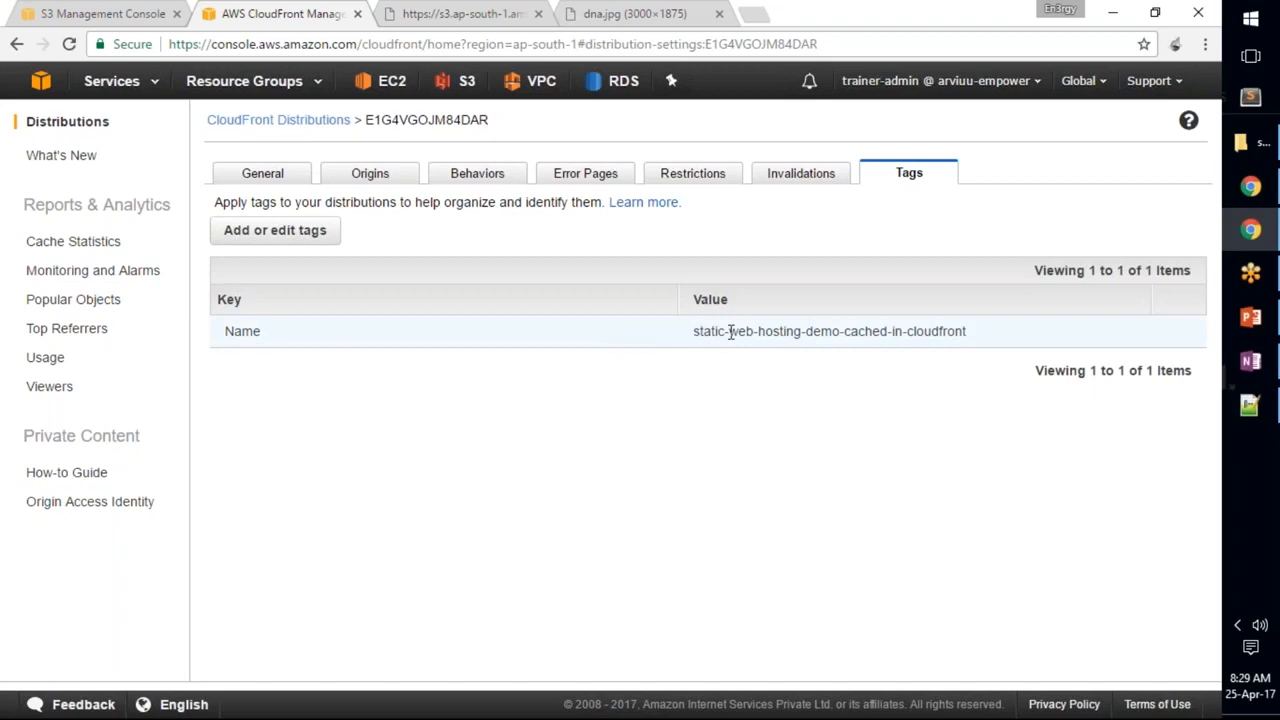
{"action": "left_click_drag", "start_coordinate": [694, 332], "coordinate": [977, 339]}
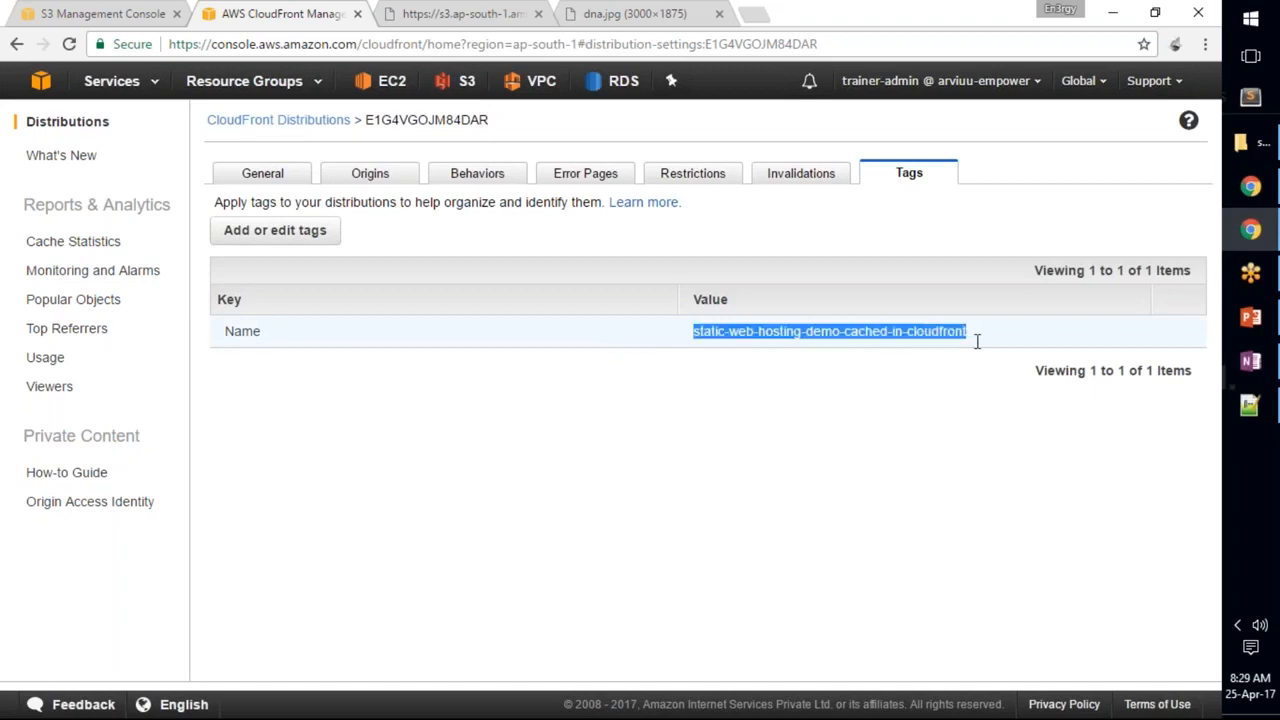
{"action": "left_click", "coordinate": [259, 176]}
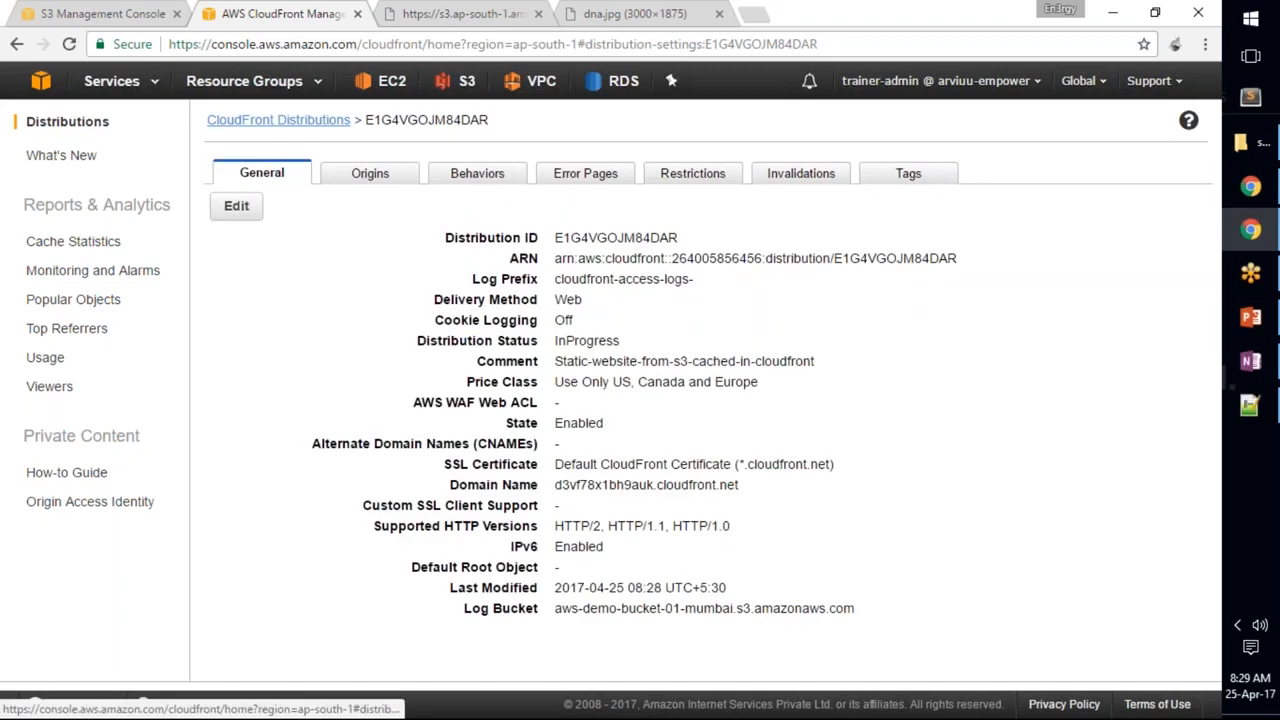
{"action": "left_click", "coordinate": [280, 120]}
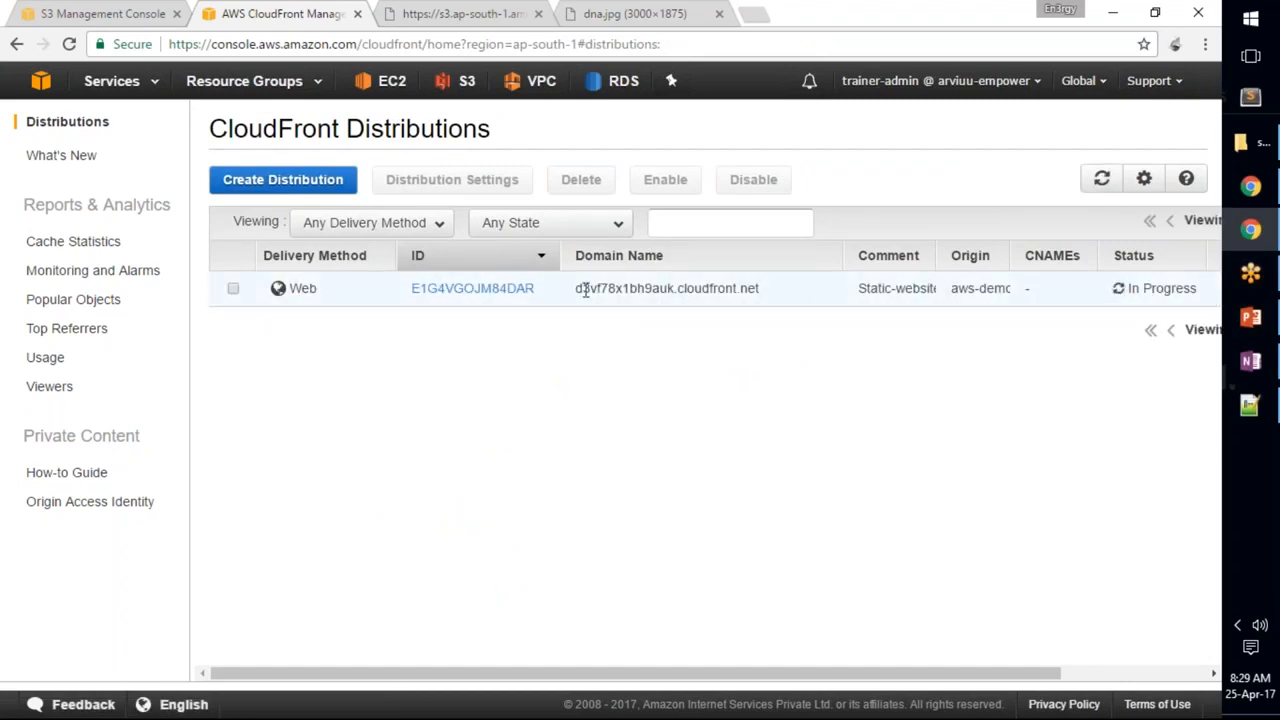
- Open the distribution's domain name d3vf78x1bh9auk.cloudfront.net in a new browser tab, and check the distribution's status in the list
{"action": "left_click_drag", "start_coordinate": [576, 288], "coordinate": [776, 291]}
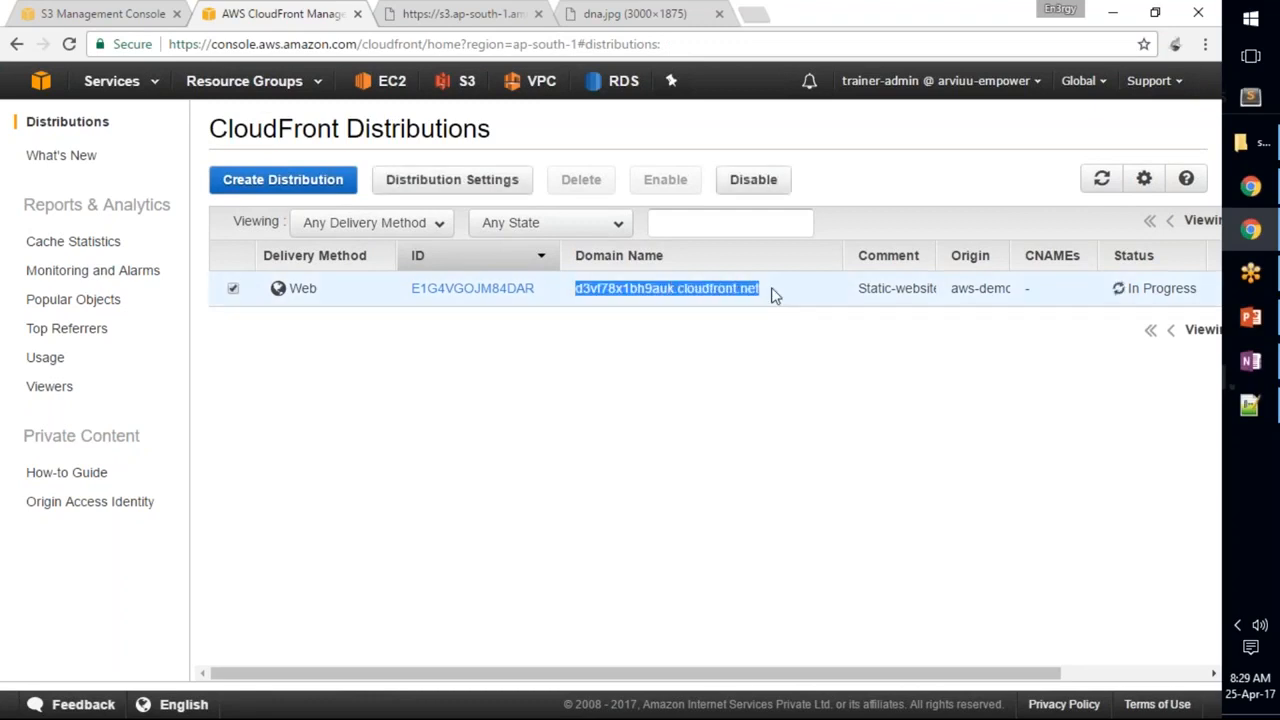
{"action": "left_click", "coordinate": [764, 289]}
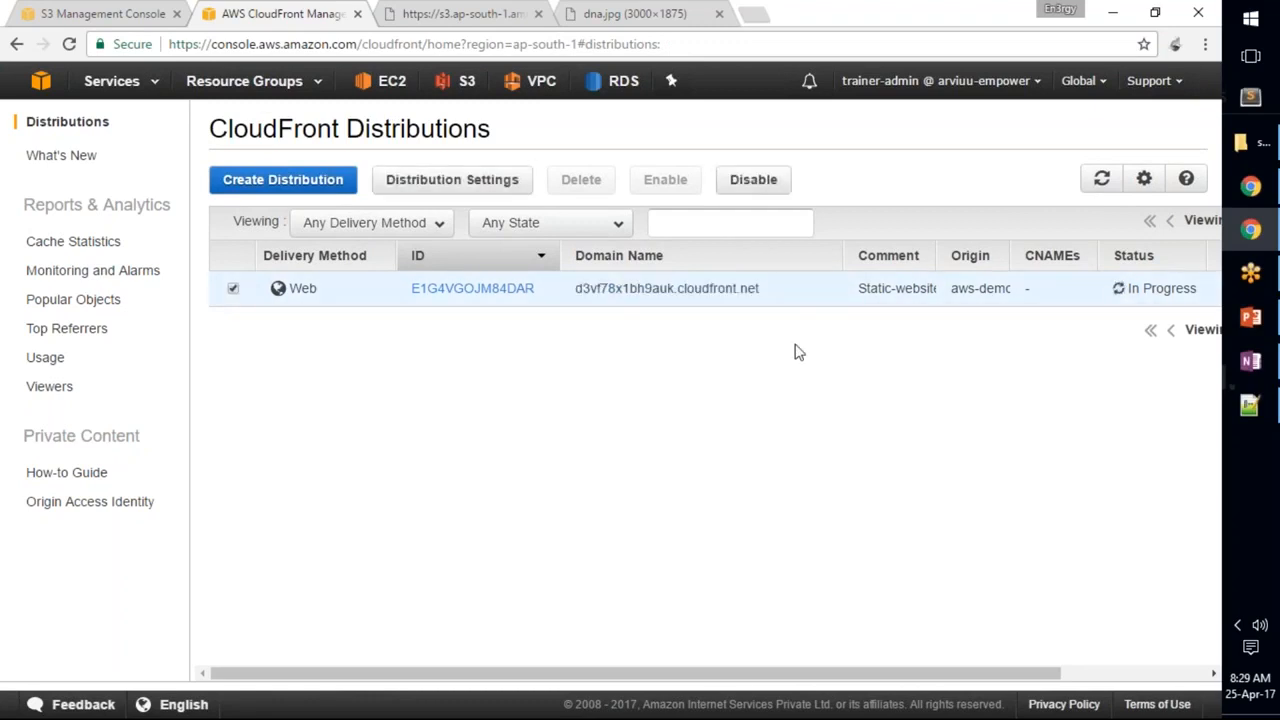
{"action": "left_click_drag", "start_coordinate": [576, 288], "coordinate": [760, 292]}
{"action": "key", "text": "ctrl+c"}
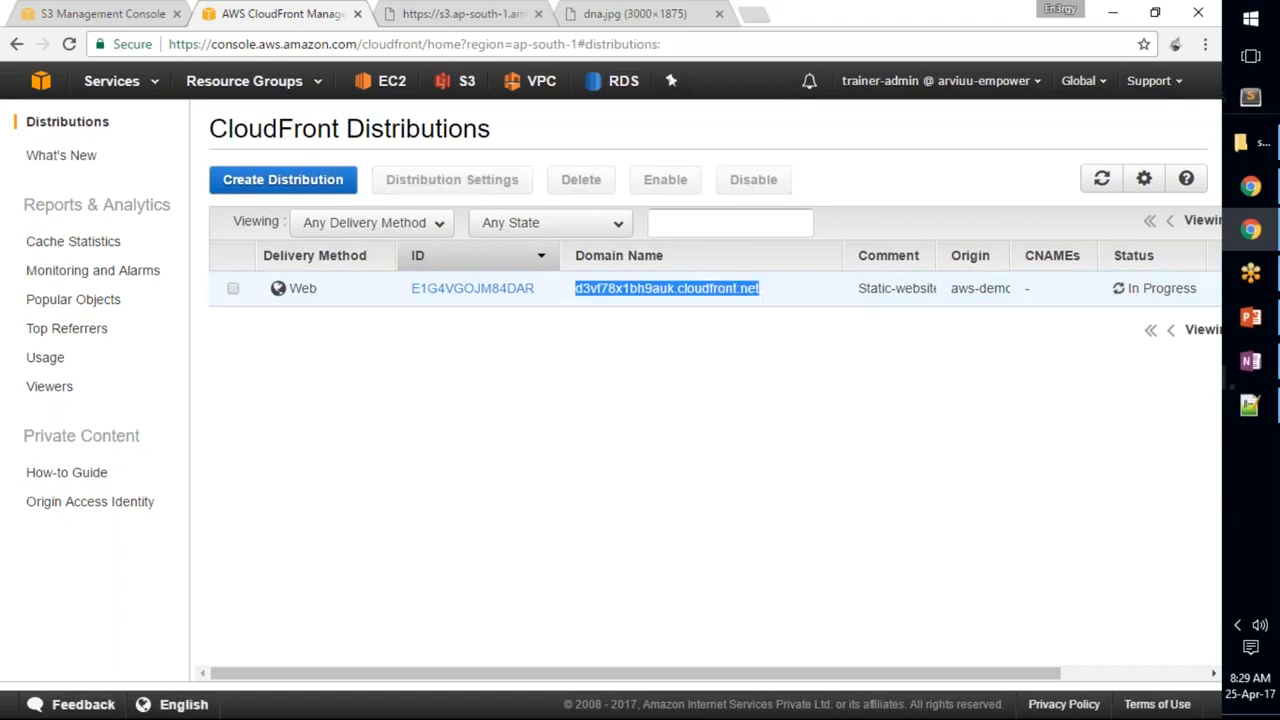
{"action": "left_click", "coordinate": [755, 14]}
{"action": "key", "text": "ctrl+v"}
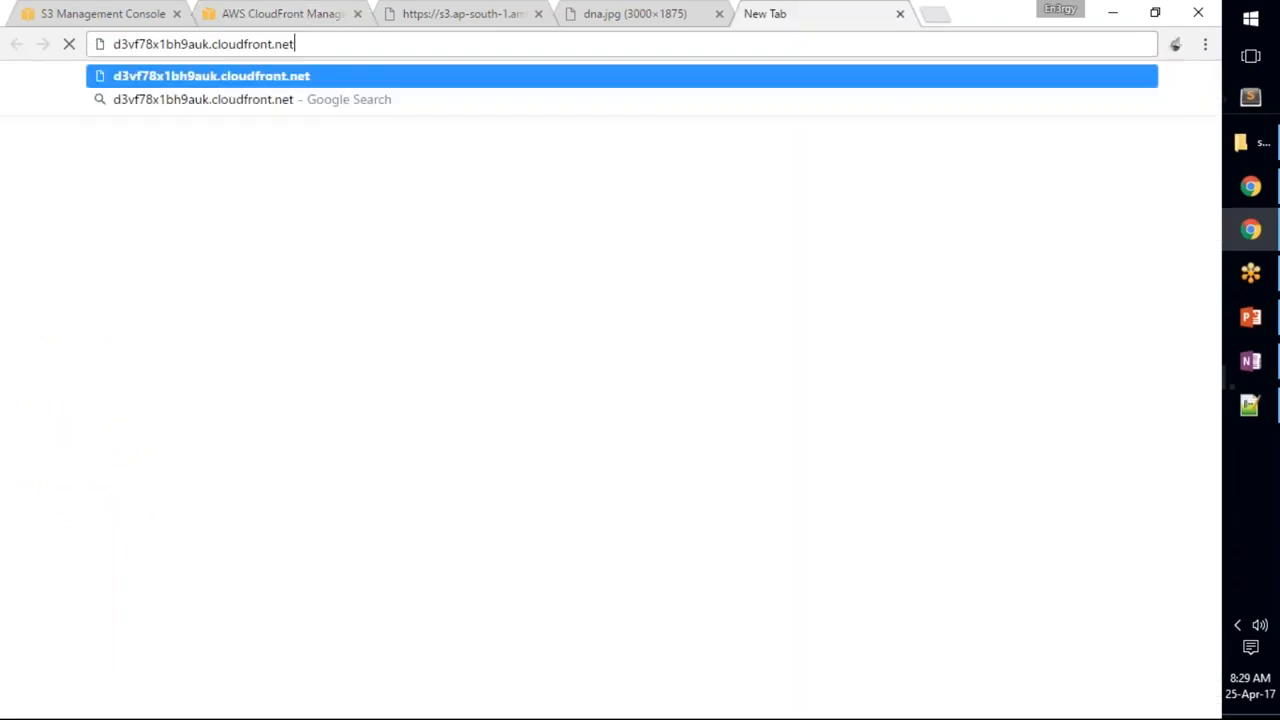
{"action": "key", "text": "Return"}
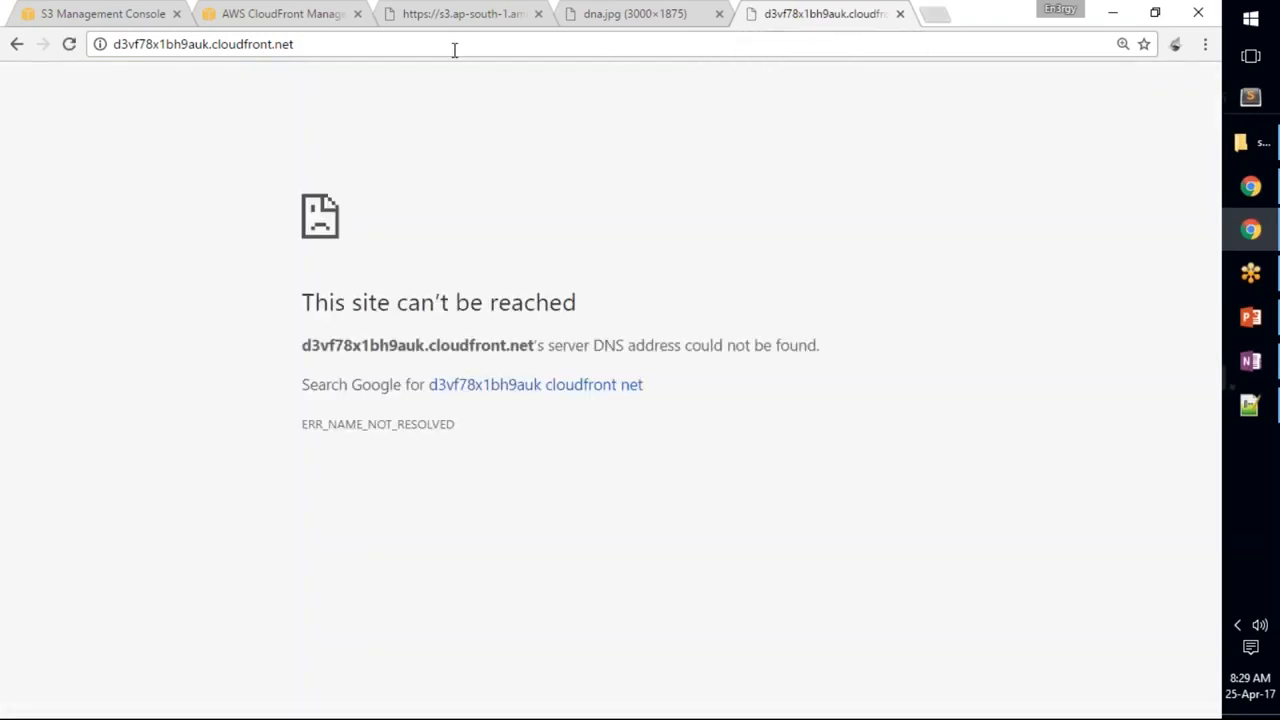
{"action": "left_click", "coordinate": [266, 18]}
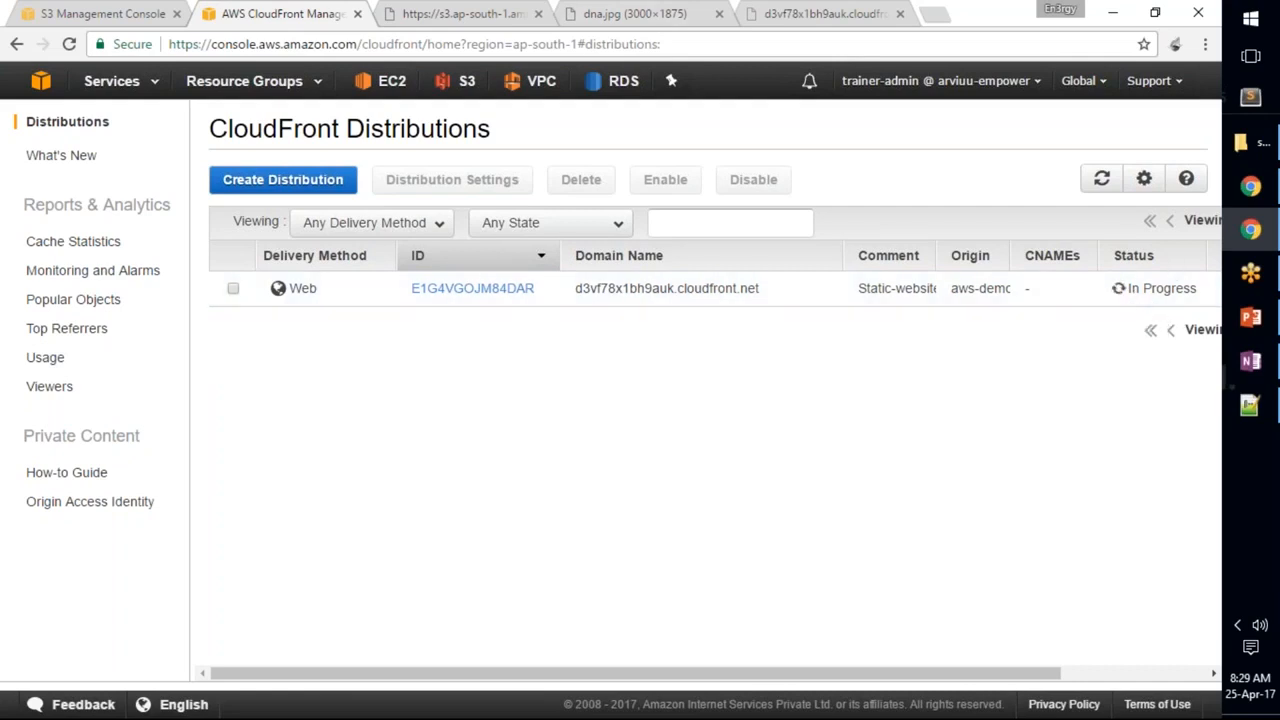
{"action": "left_click", "coordinate": [794, 30]}
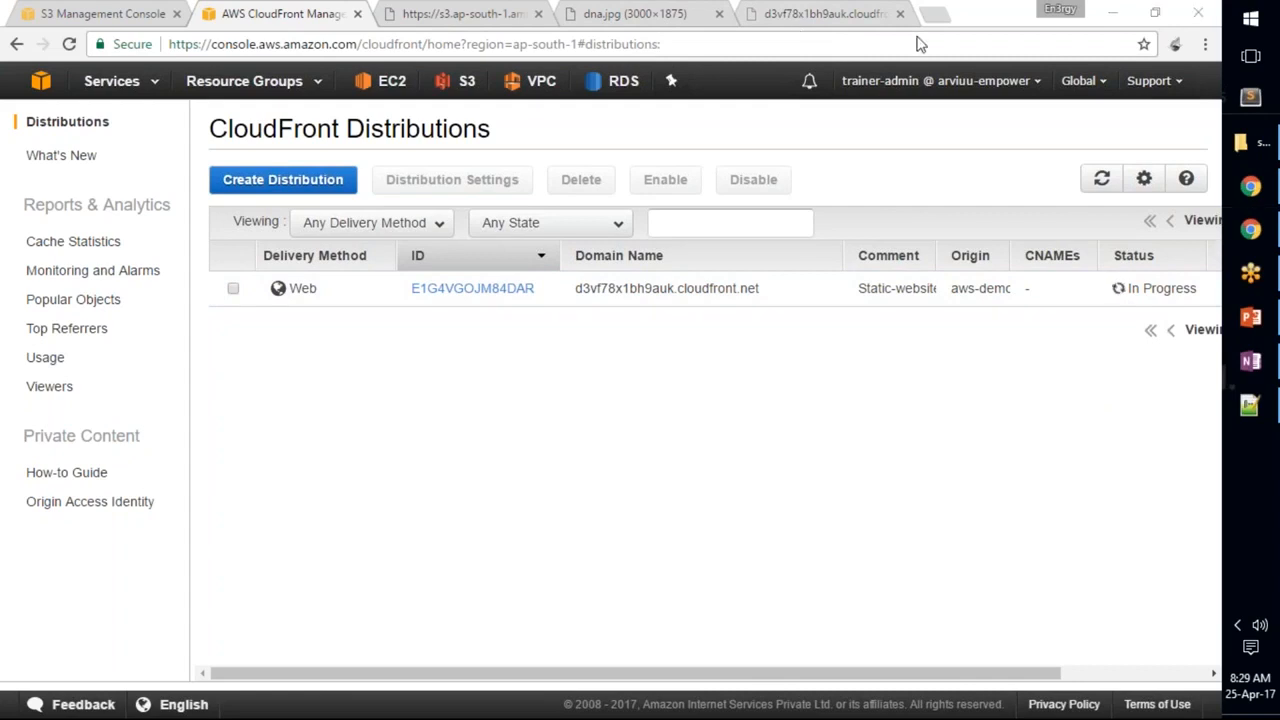